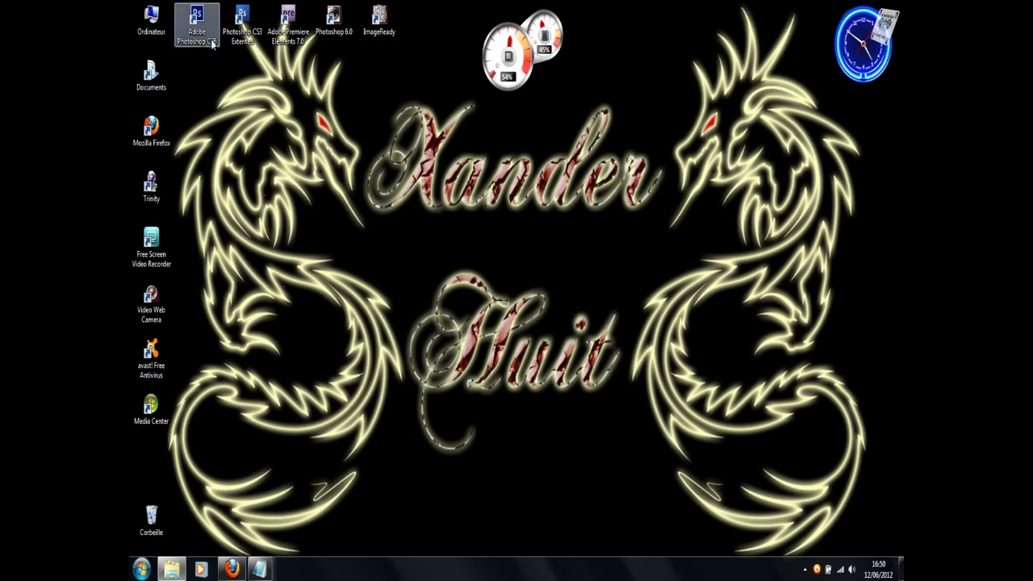
Launch Adobe Photoshop CS6 from its desktop icon
{"action": "left_click", "coordinate": [212, 39]}
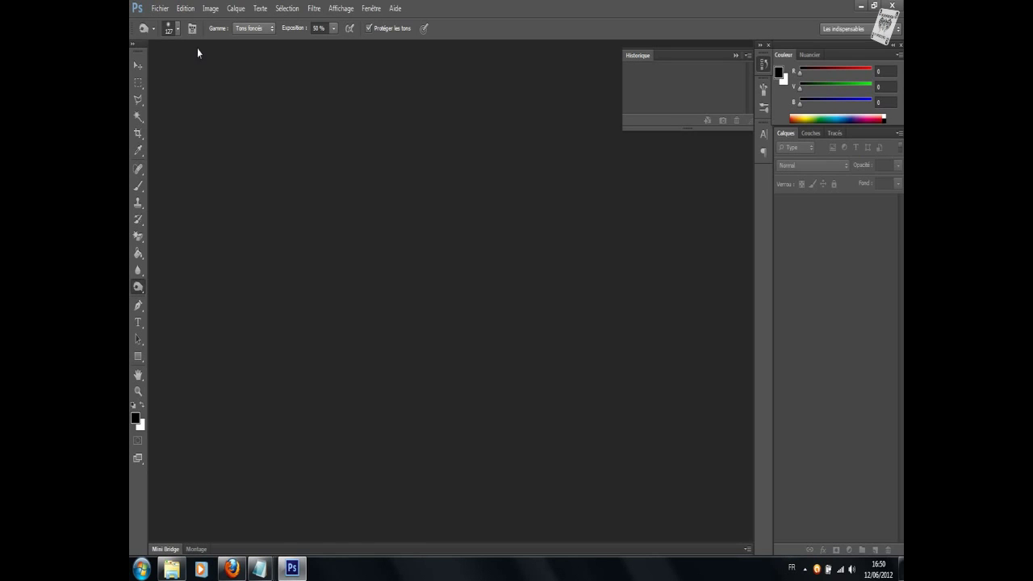
Open Image montage Trinity.jpg from the Montage folder
{"action": "left_click", "coordinate": [167, 12]}
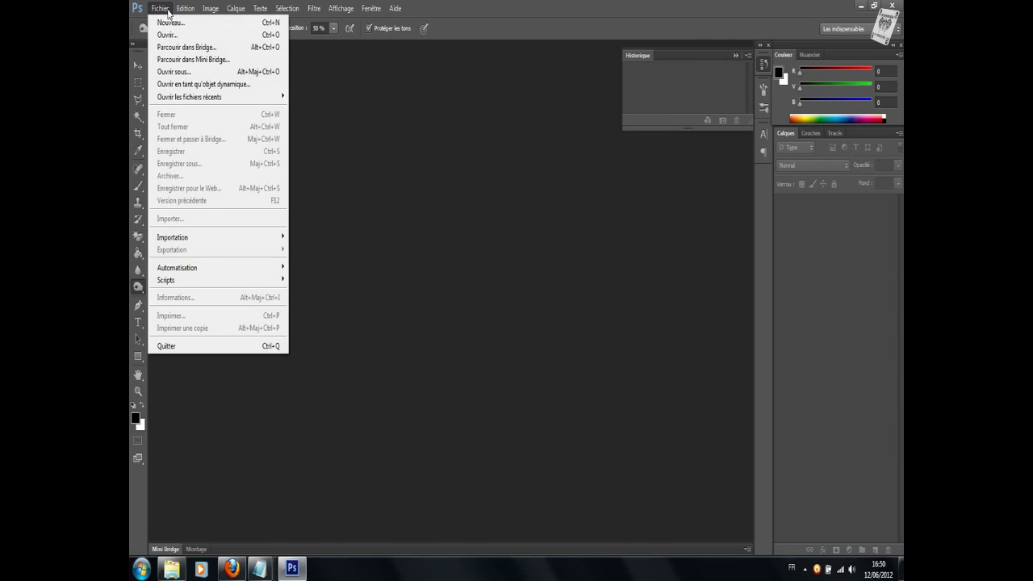
{"action": "left_click", "coordinate": [189, 36]}
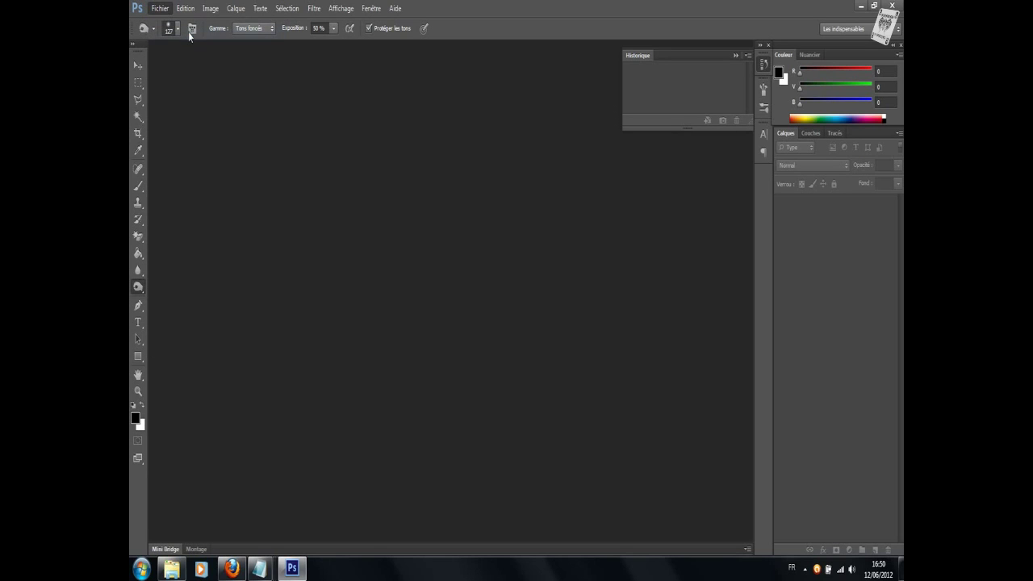
{"action": "left_click", "coordinate": [471, 159]}
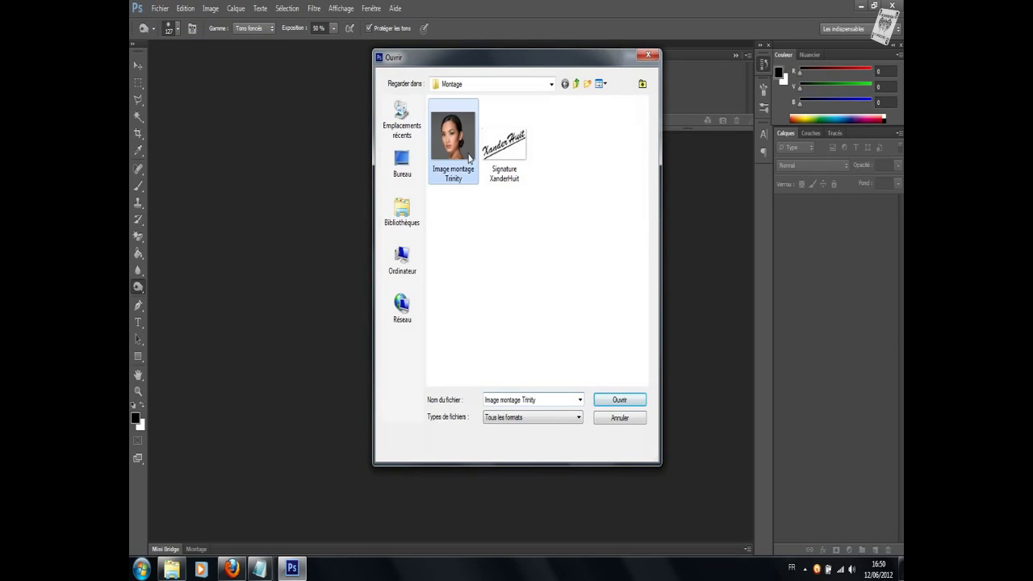
{"action": "left_click", "coordinate": [620, 399]}
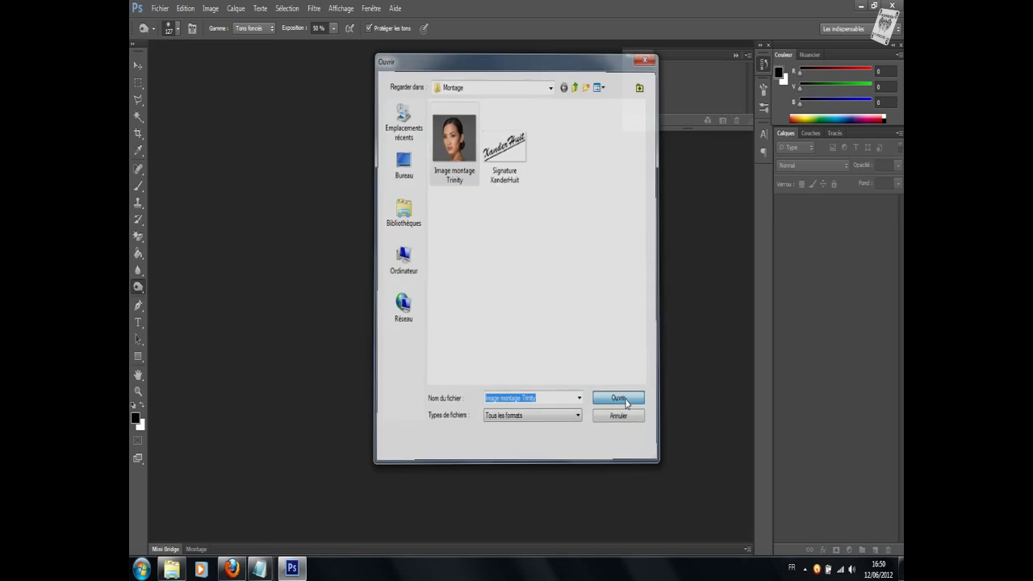
{"action": "left_click", "coordinate": [139, 64]}
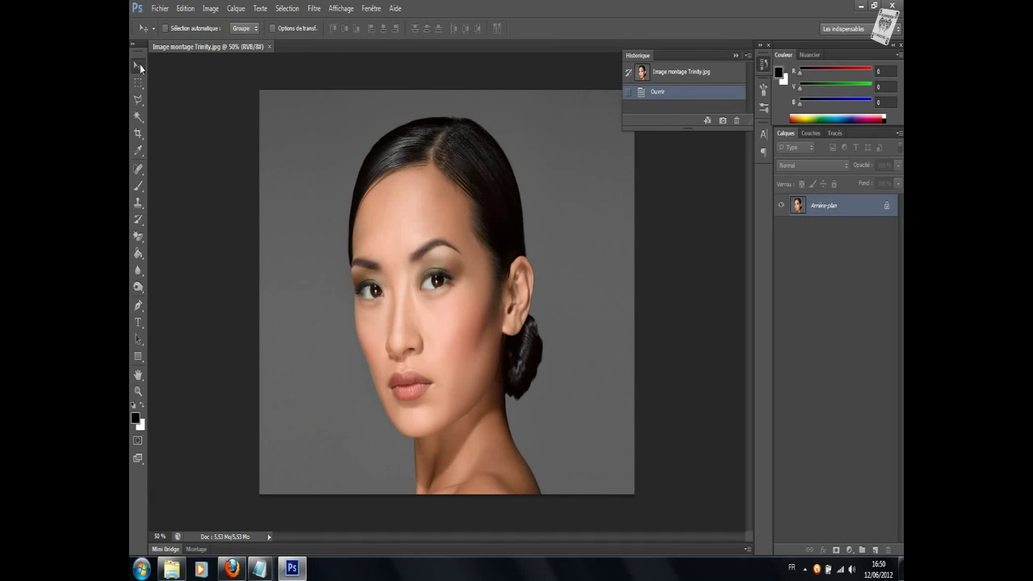
Select the grey background with the Magic Wand, fill it black, and deselect
{"action": "left_click", "coordinate": [138, 116]}
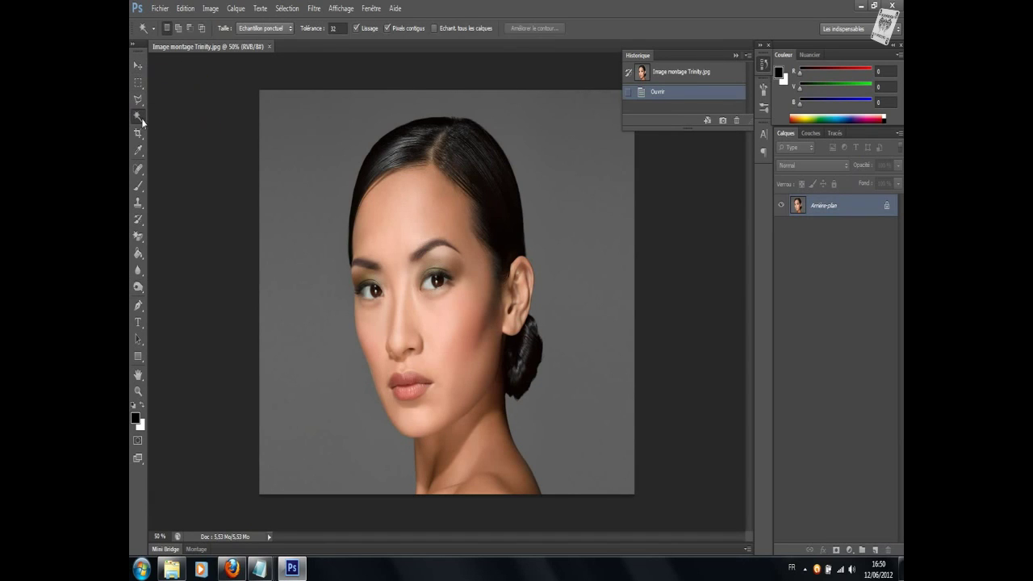
{"action": "left_click", "coordinate": [295, 142]}
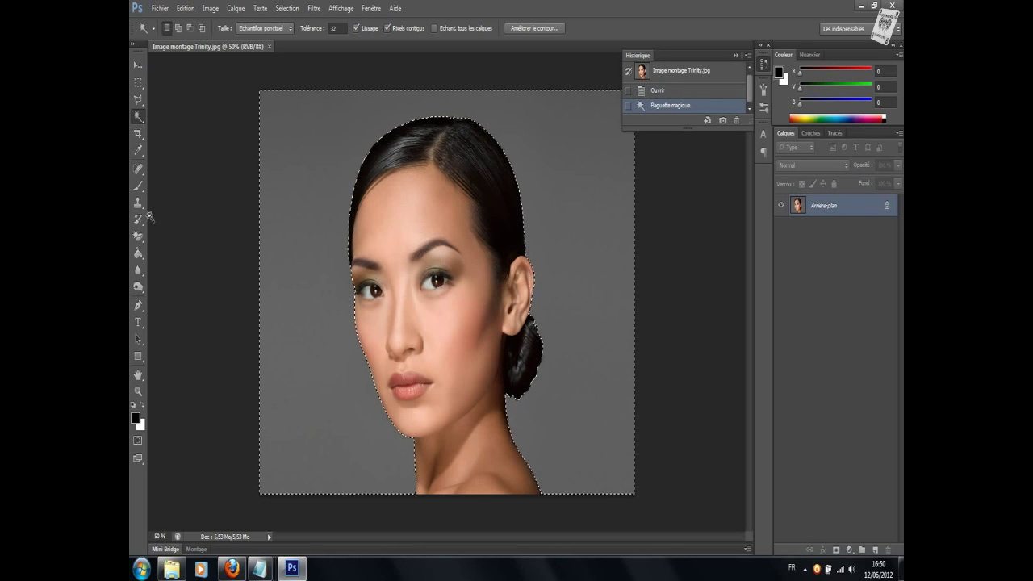
{"action": "left_click", "coordinate": [138, 254]}
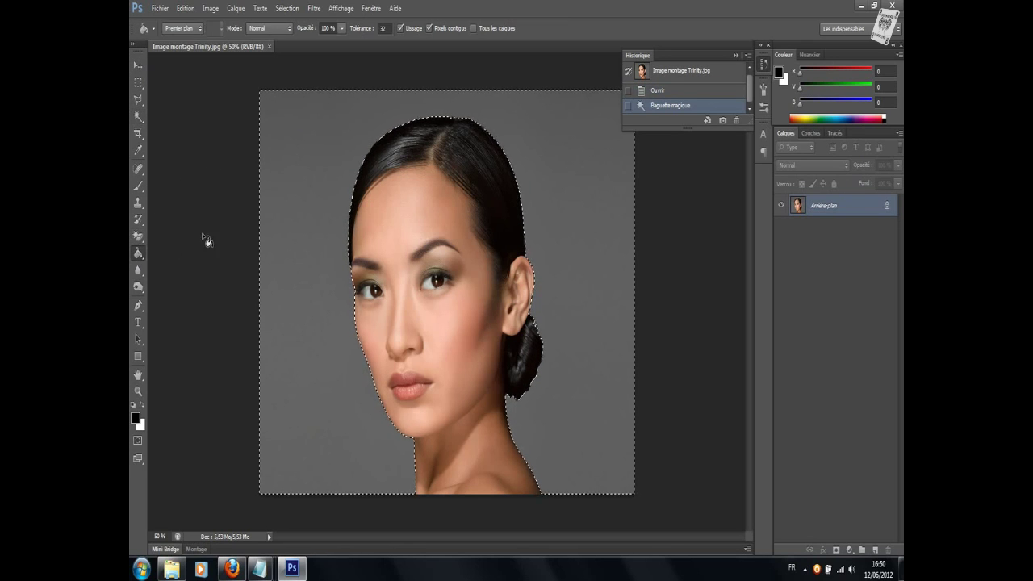
{"action": "left_click", "coordinate": [269, 212]}
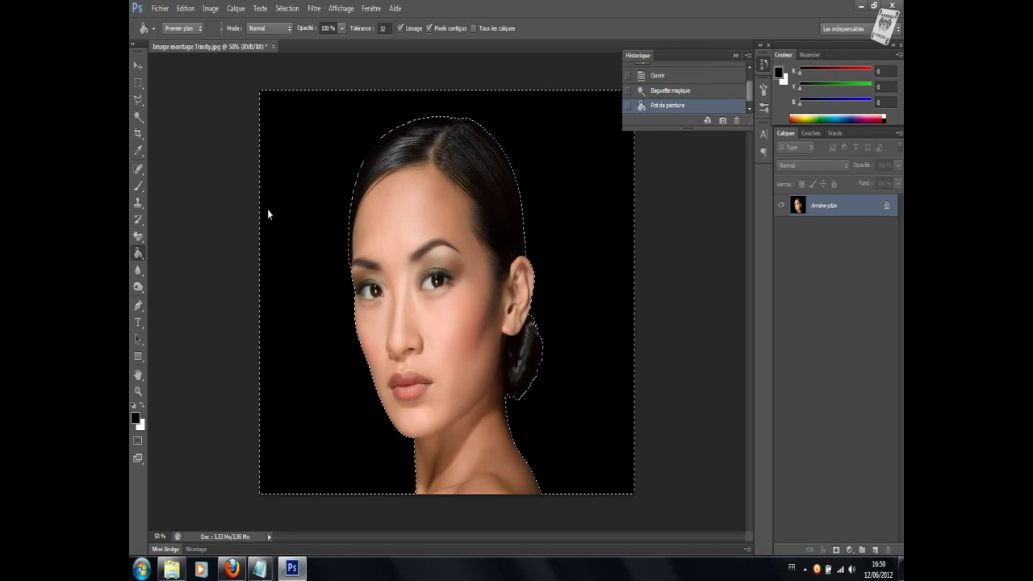
{"action": "left_click", "coordinate": [268, 211]}
{"action": "key", "text": "ctrl+d"}
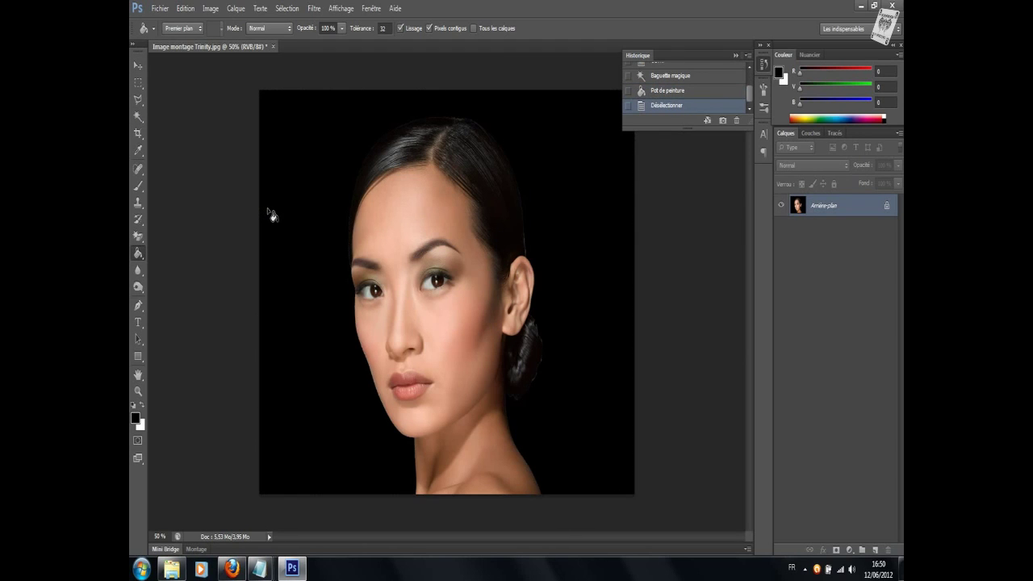
{"action": "left_click", "coordinate": [138, 65]}
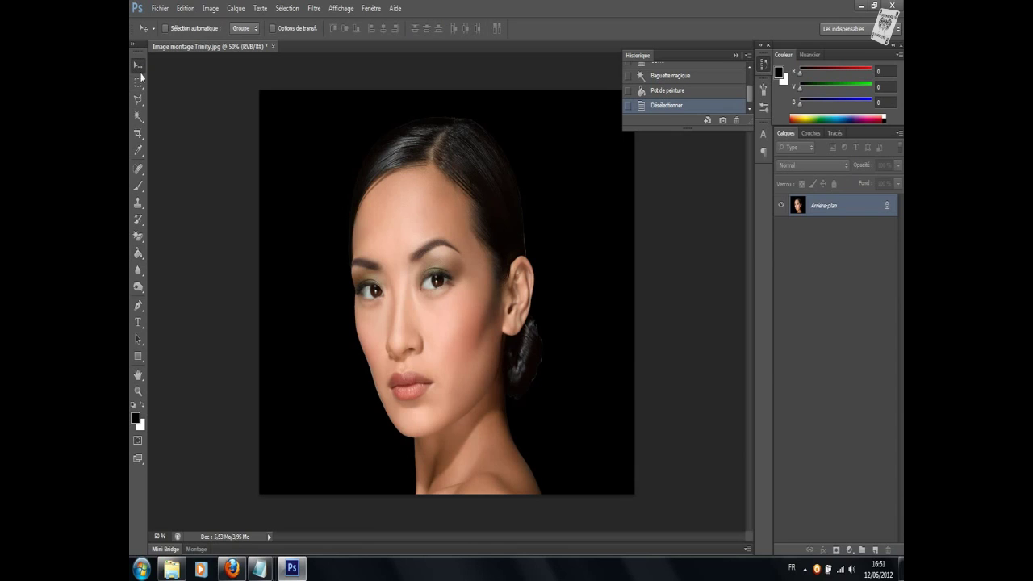
Desaturate the portrait with Hue/Saturation at Saturation -100
{"action": "left_click", "coordinate": [215, 13]}
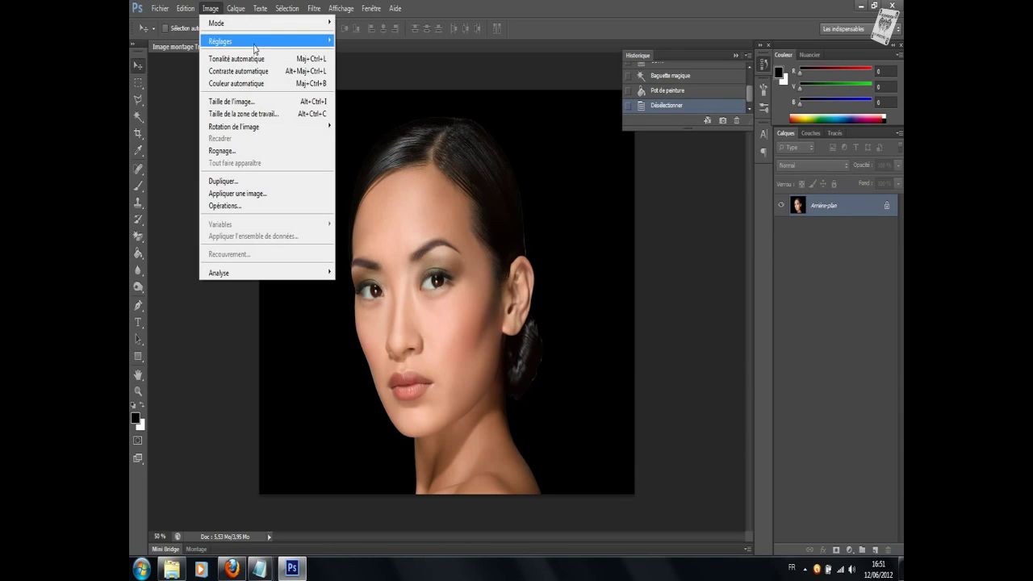
{"action": "mouse_move", "coordinate": [234, 41]}
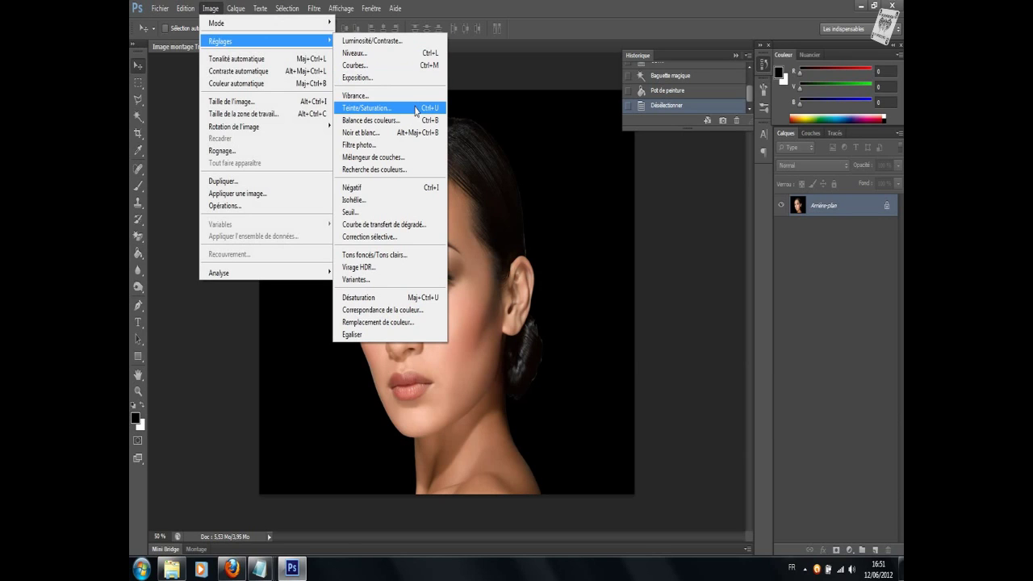
{"action": "left_click", "coordinate": [411, 113]}
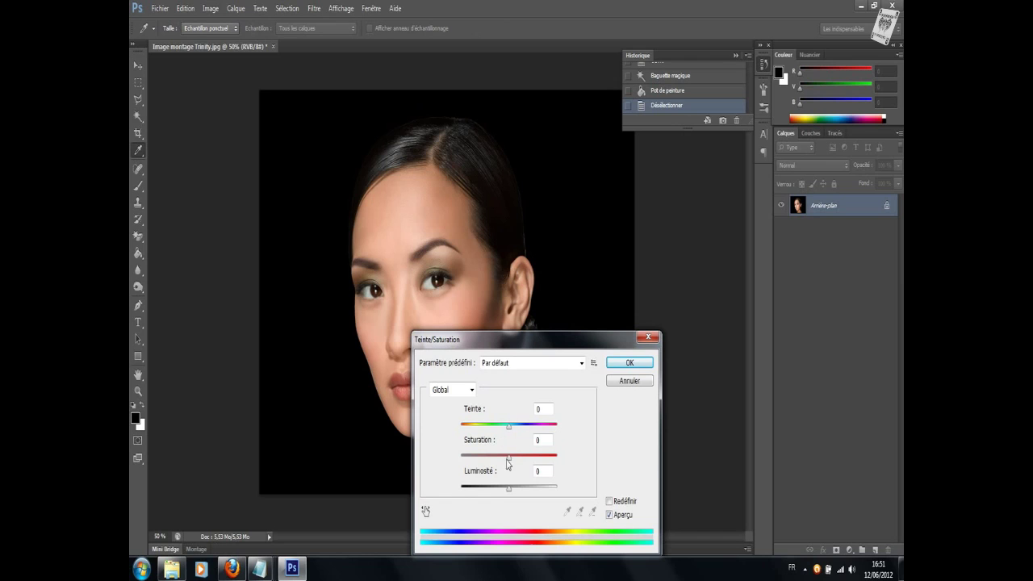
{"action": "left_click_drag", "start_coordinate": [510, 462], "coordinate": [460, 459]}
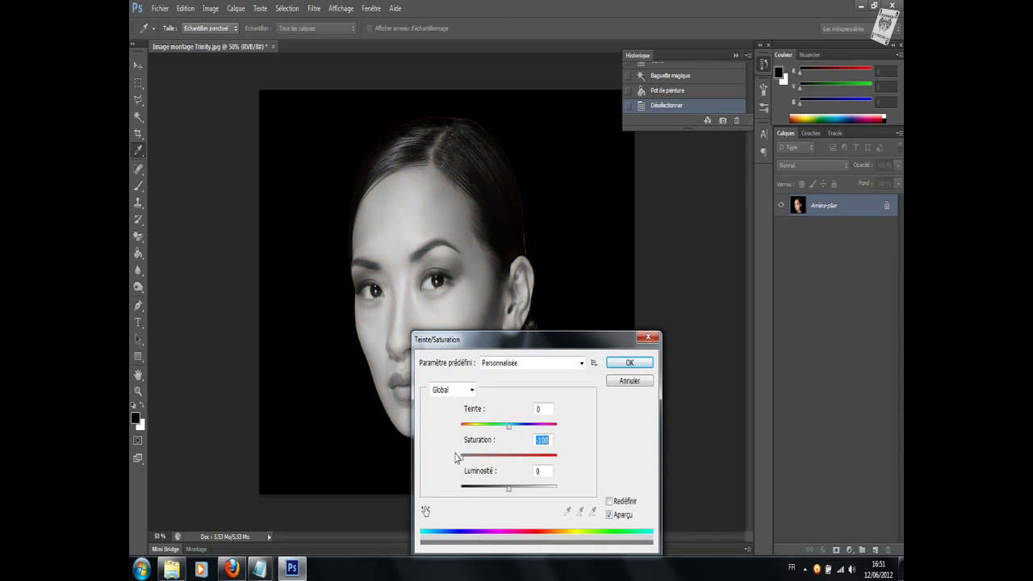
{"action": "left_click", "coordinate": [613, 365]}
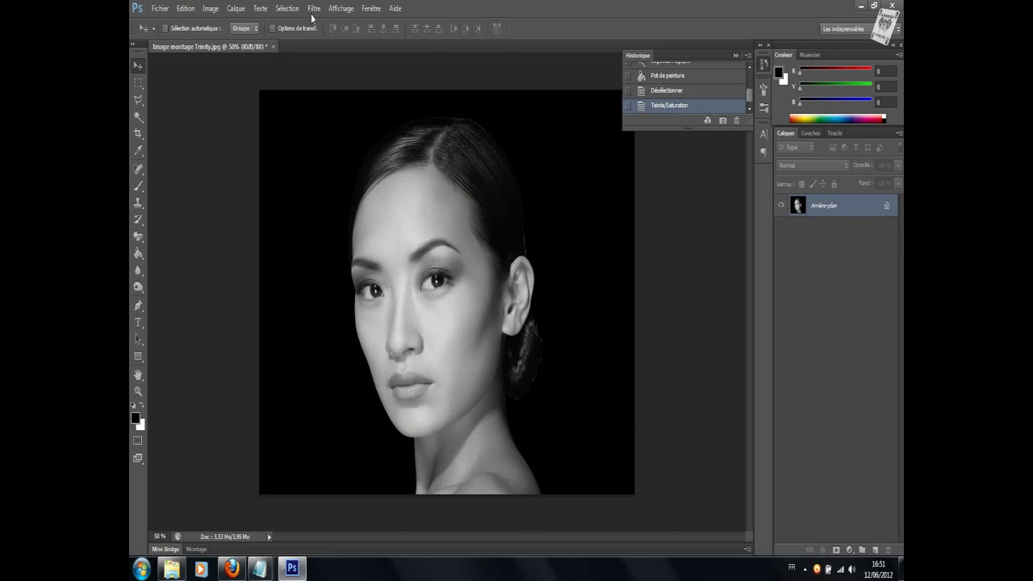
Apply a Gaussian Blur with a 5-pixel radius to the portrait
{"action": "left_click", "coordinate": [313, 12]}
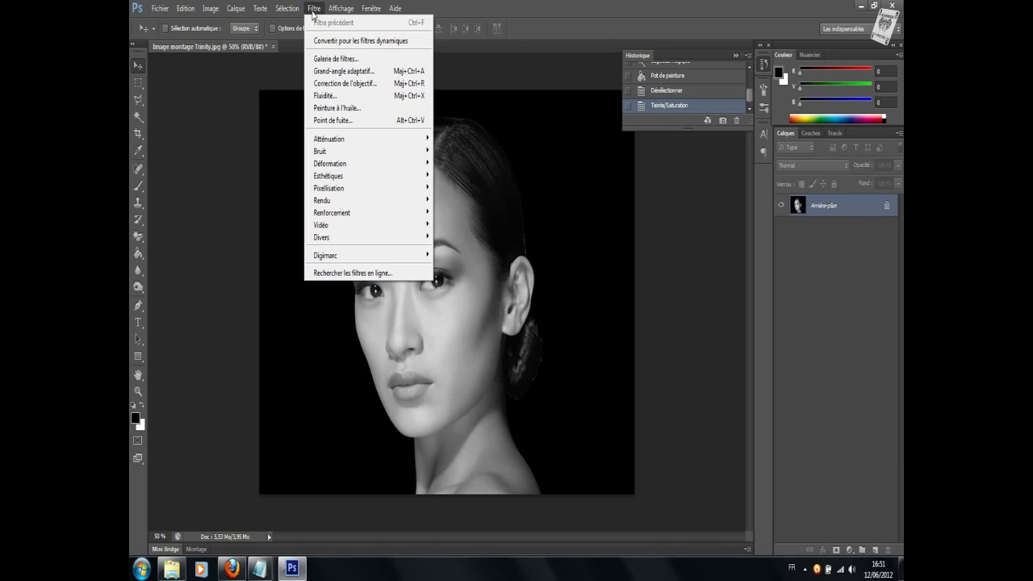
{"action": "mouse_move", "coordinate": [339, 139]}
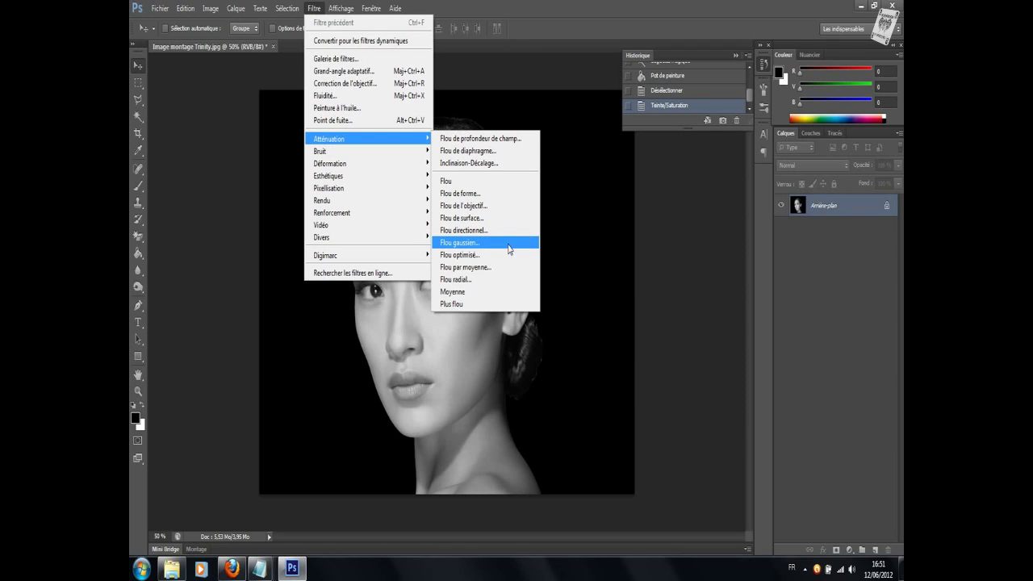
{"action": "left_click", "coordinate": [509, 248]}
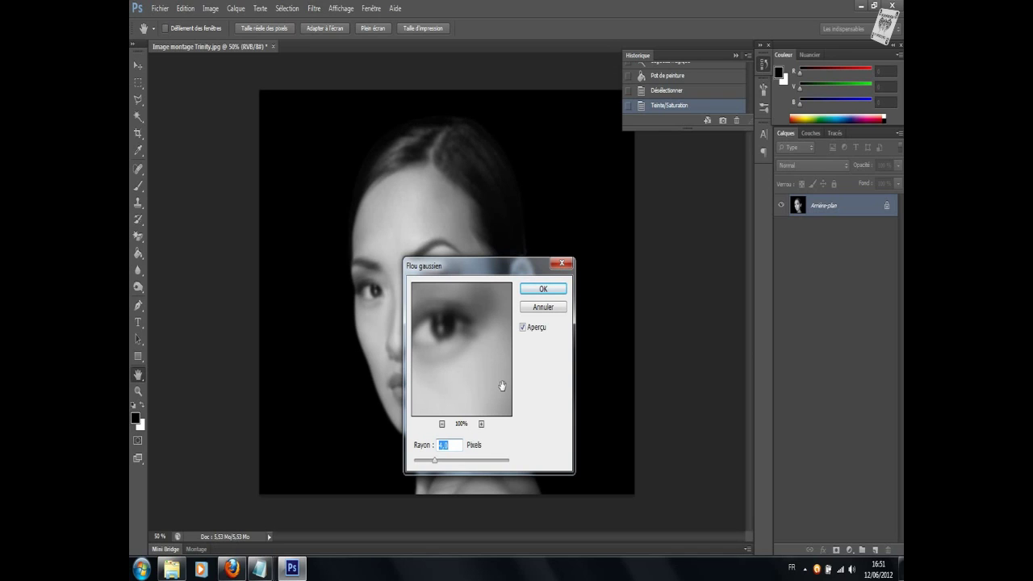
{"action": "type", "text": "5"}
{"action": "left_click", "coordinate": [556, 292]}
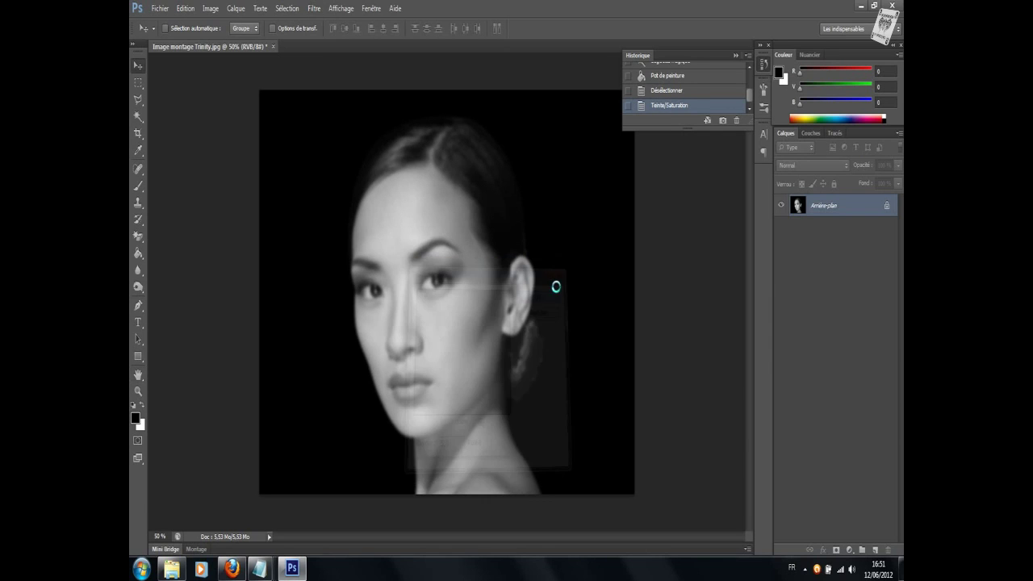
Save as Image montage Trinity.psd, revert the blur in History, and select all
{"action": "left_click", "coordinate": [161, 9]}
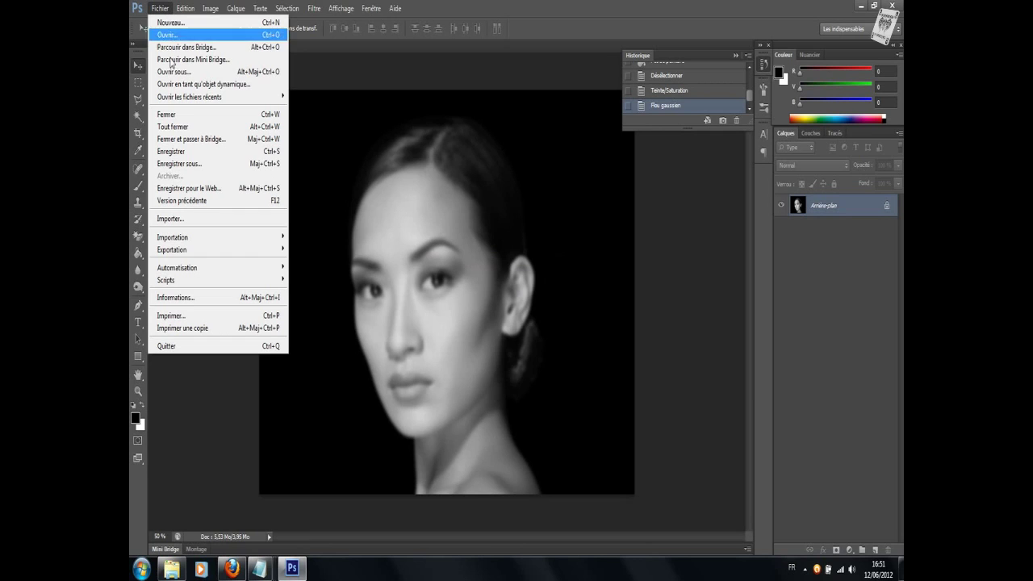
{"action": "left_click", "coordinate": [218, 165]}
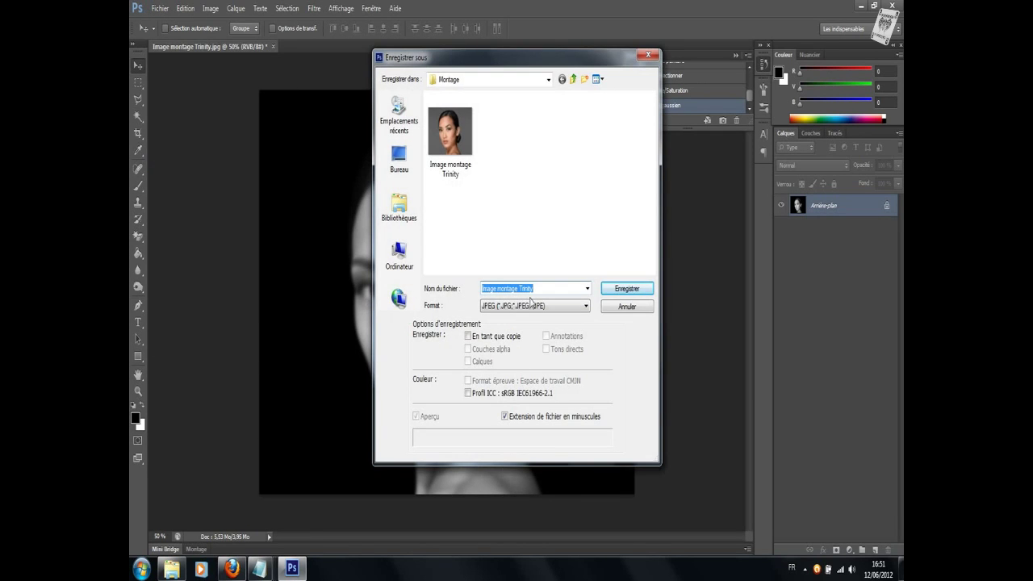
{"action": "left_click", "coordinate": [533, 306]}
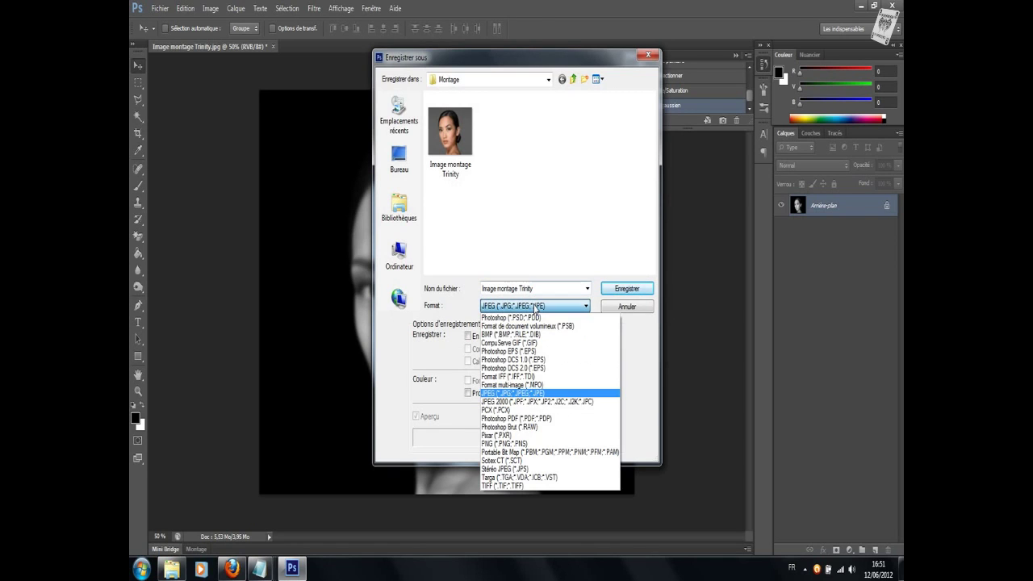
{"action": "left_click", "coordinate": [536, 319]}
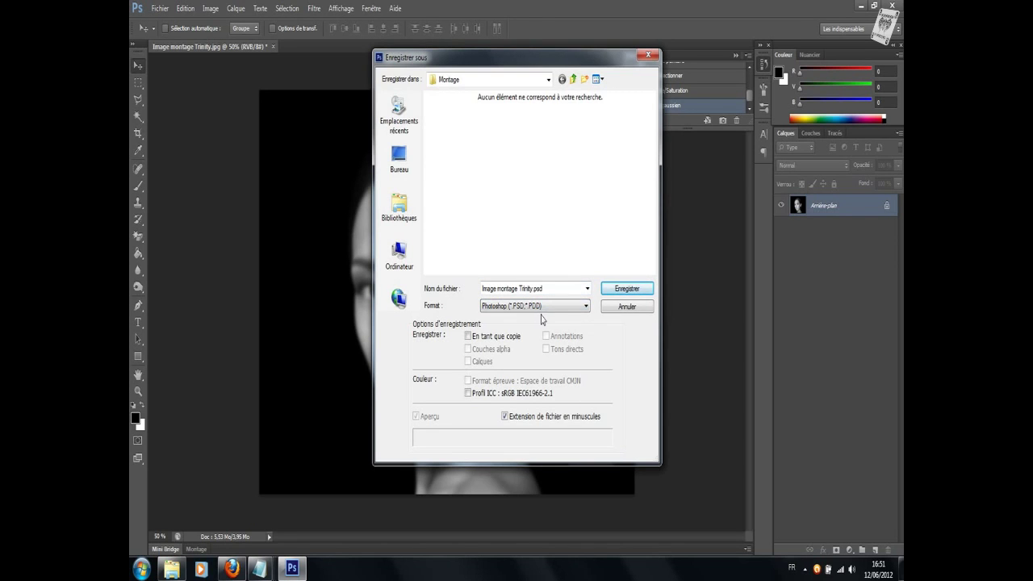
{"action": "left_click", "coordinate": [610, 289]}
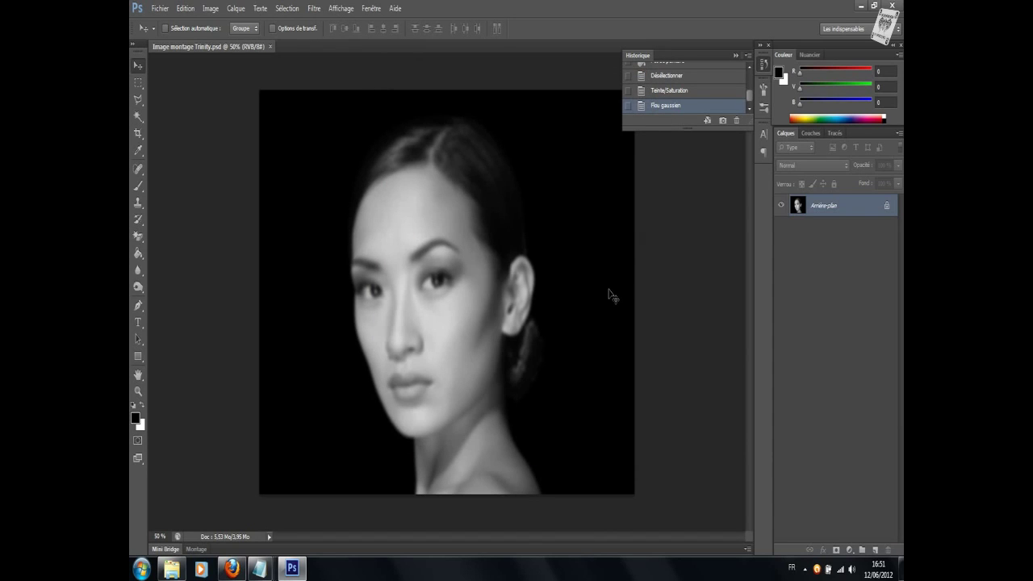
{"action": "left_click", "coordinate": [716, 94]}
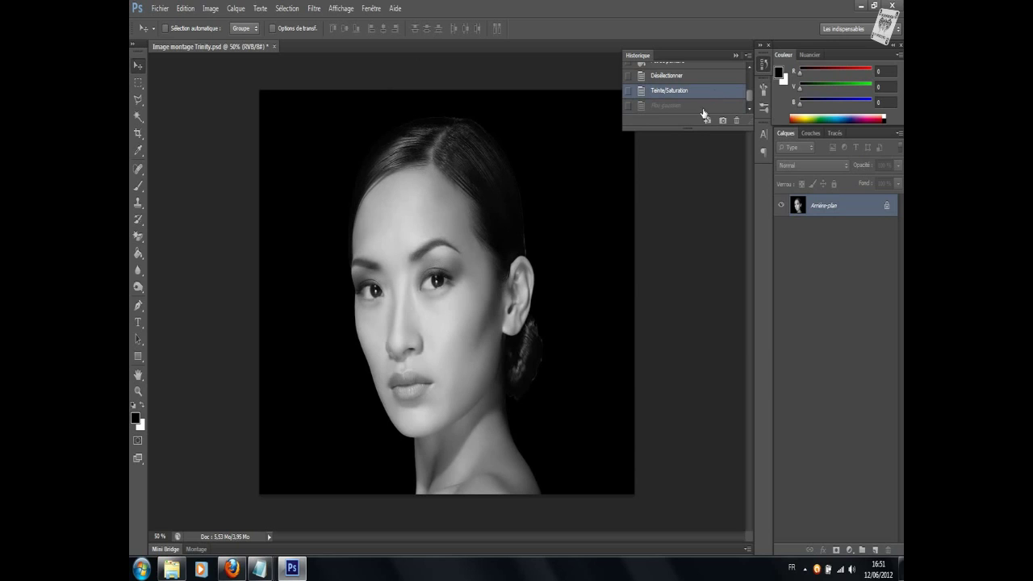
{"action": "left_click", "coordinate": [696, 193]}
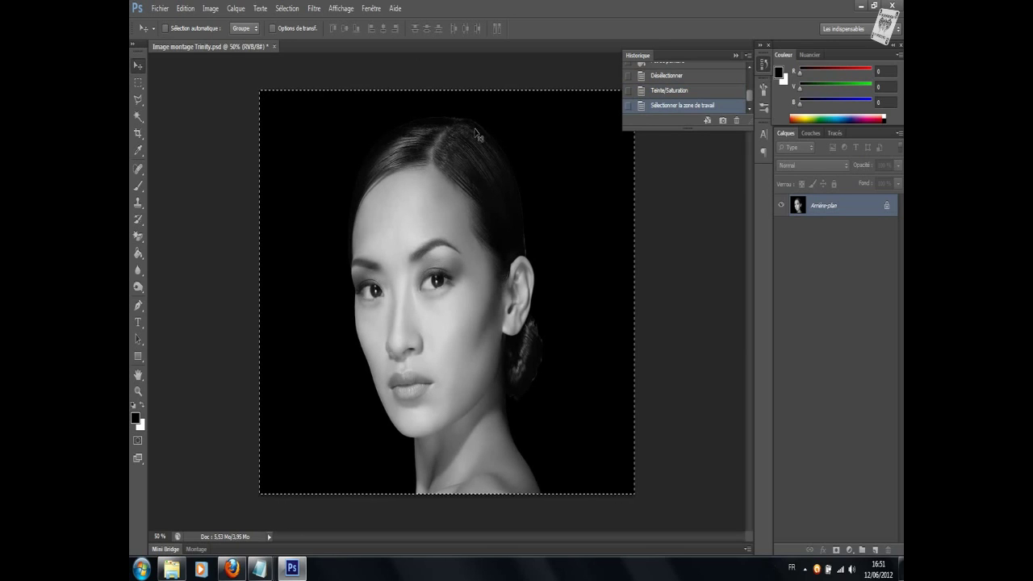
Create a new white 1546 × 1250 px document named Texte
{"action": "left_click", "coordinate": [158, 9]}
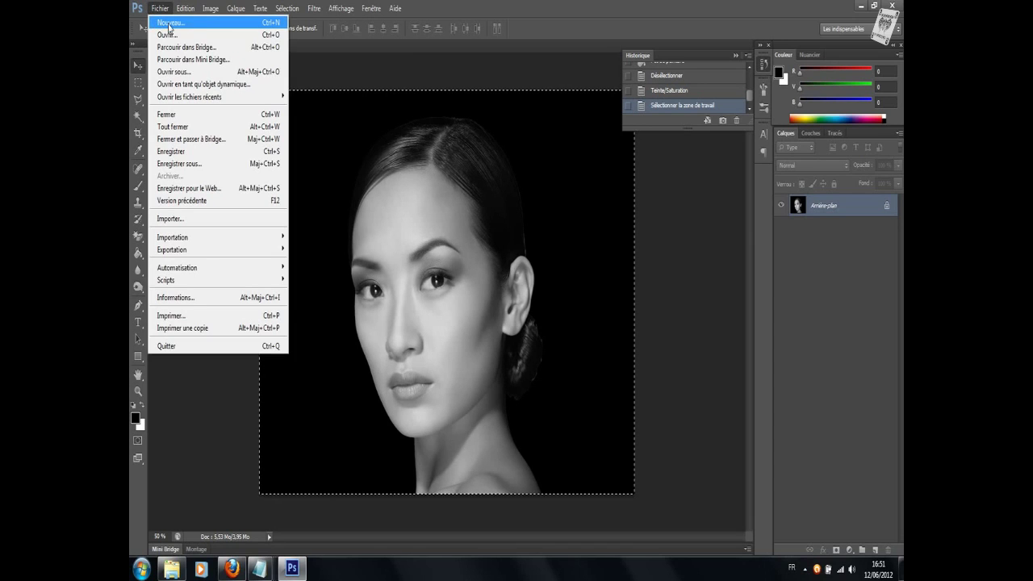
{"action": "left_click", "coordinate": [169, 25]}
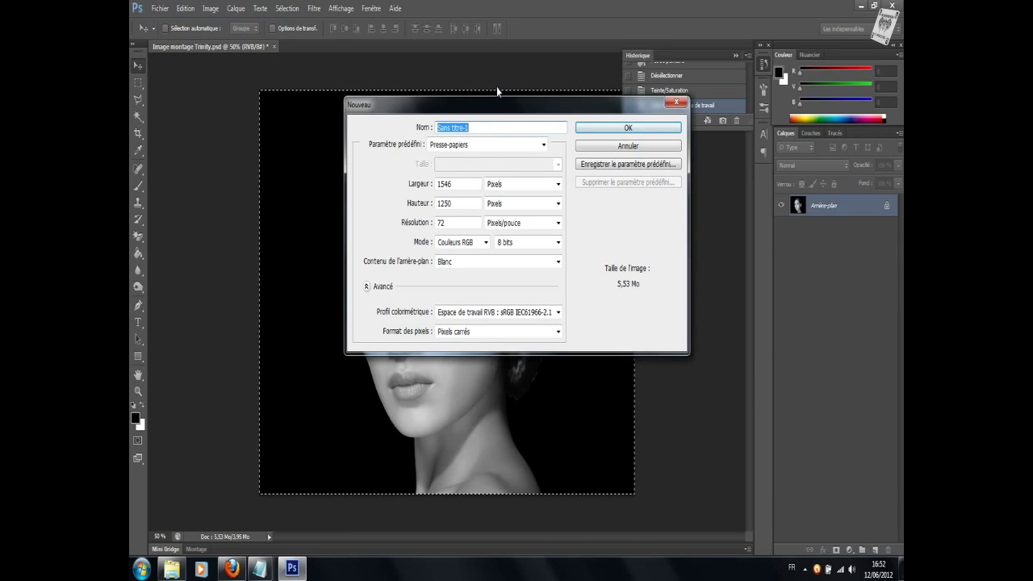
{"action": "type", "text": "Texte"}
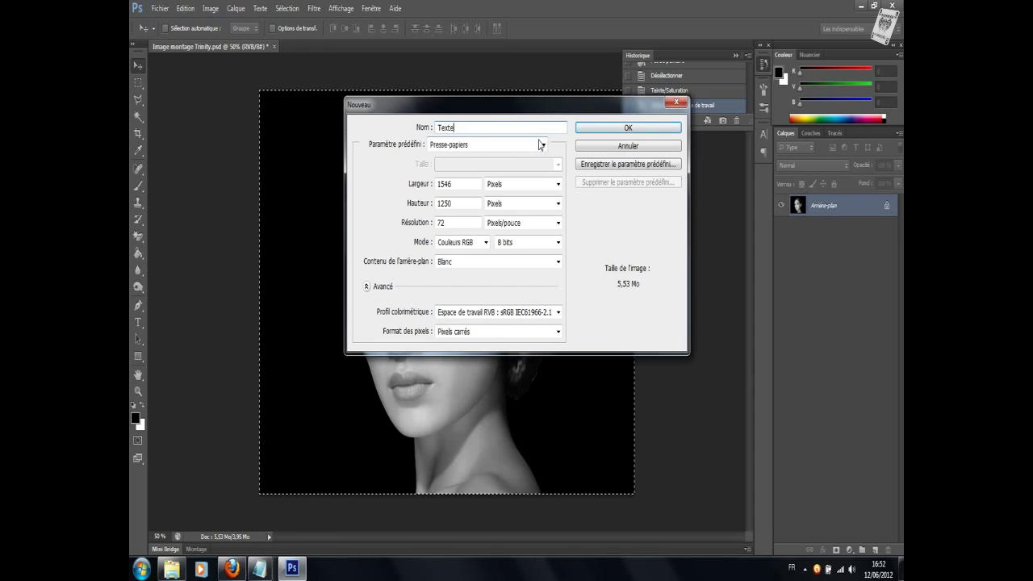
{"action": "left_click", "coordinate": [588, 134]}
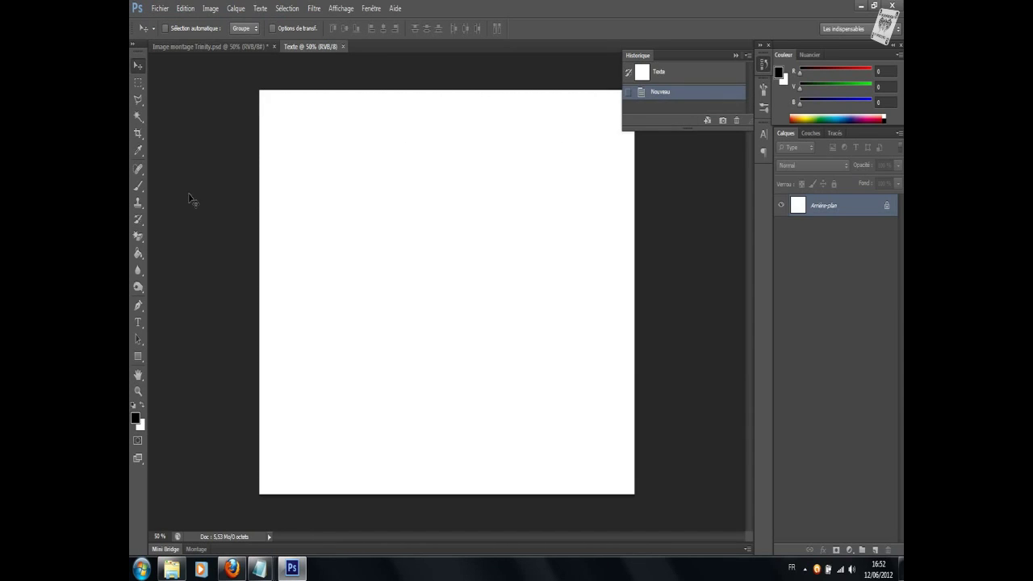
Fill the Texte canvas black and start a text layer at its top-left
{"action": "left_click", "coordinate": [139, 254]}
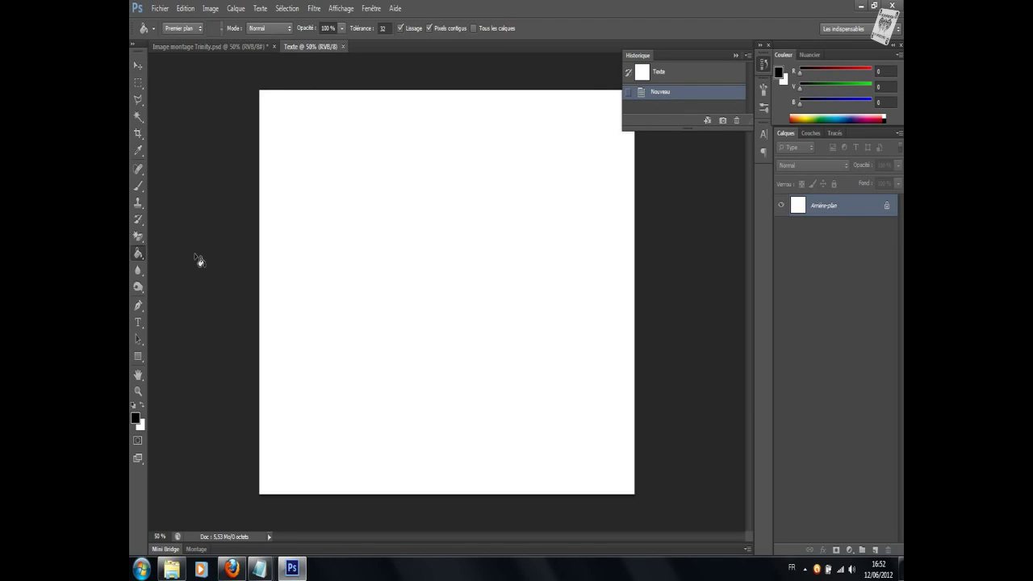
{"action": "left_click", "coordinate": [295, 223]}
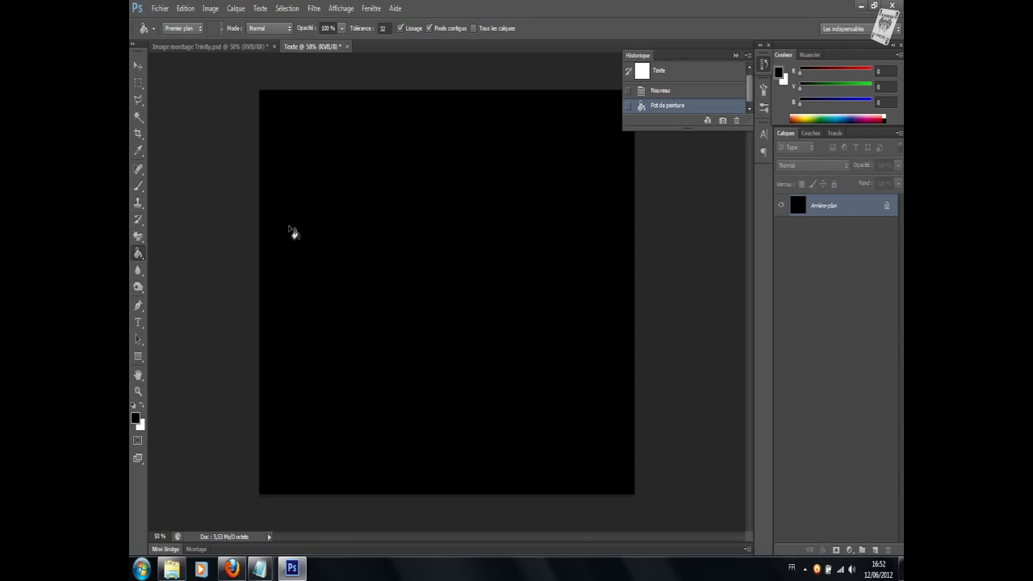
{"action": "left_click", "coordinate": [142, 325]}
{"action": "left_click", "coordinate": [268, 103]}
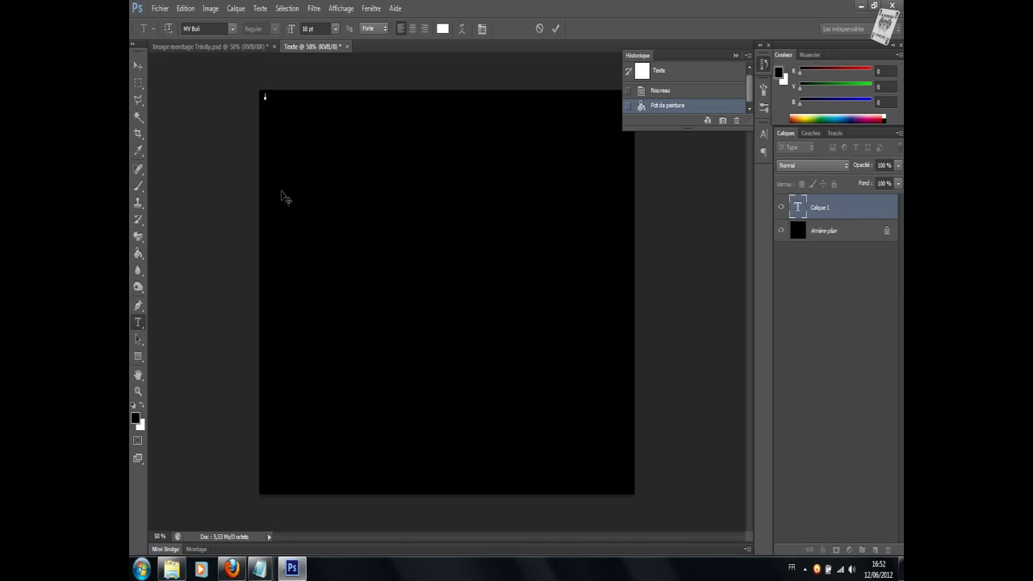
Copy the Texte 1 welcome text from Notepad and return to Photoshop
{"action": "left_click", "coordinate": [266, 567]}
{"action": "left_click", "coordinate": [215, 499]}
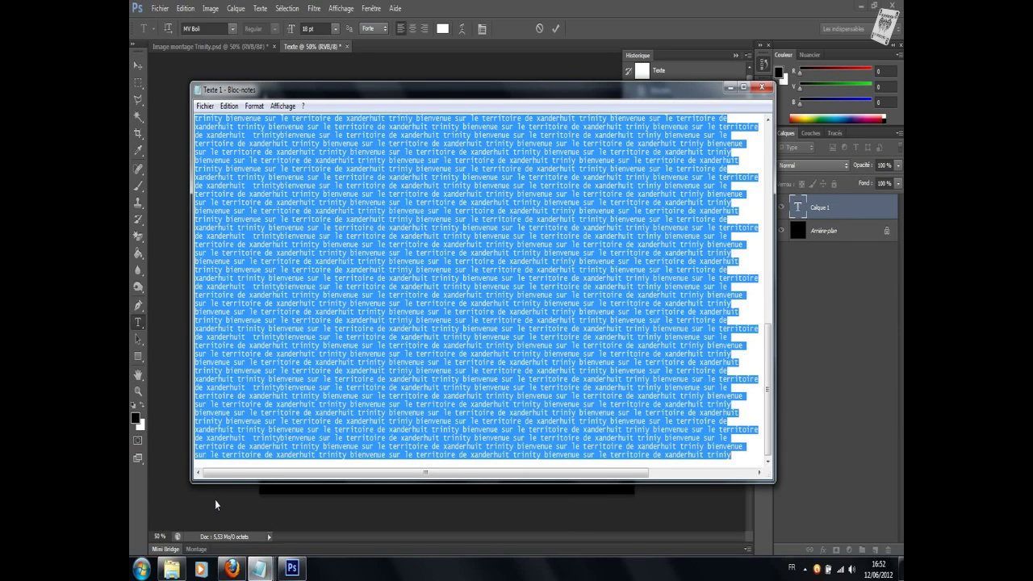
{"action": "right_click", "coordinate": [278, 282]}
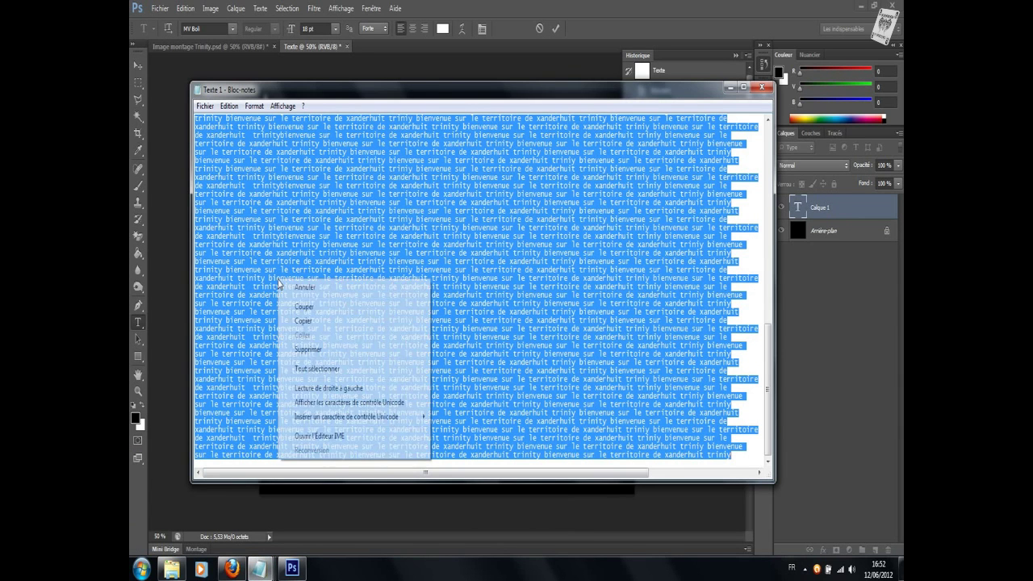
{"action": "left_click", "coordinate": [305, 321]}
{"action": "left_click", "coordinate": [182, 258]}
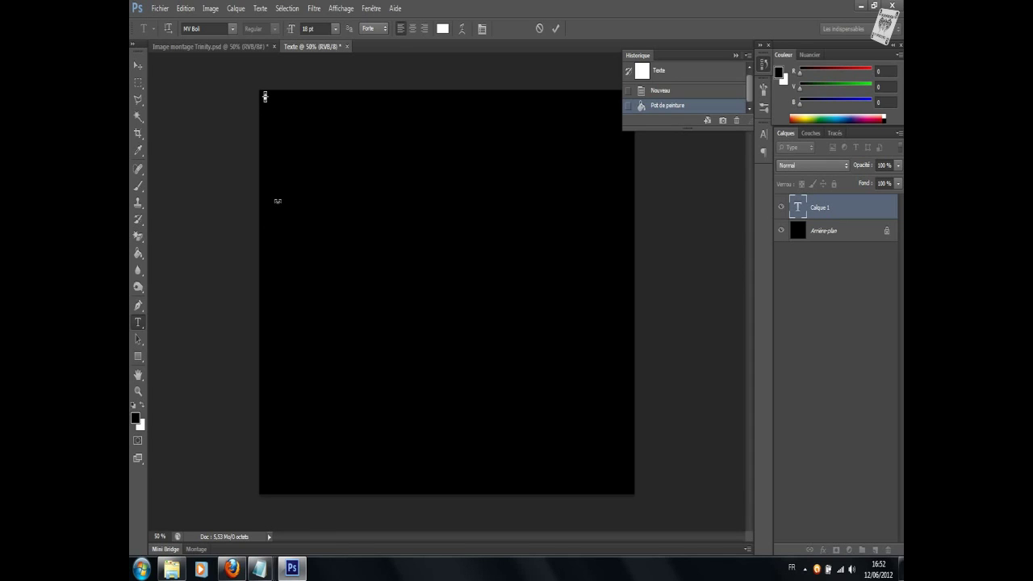
Paste the welcome text onto the canvas and add a new layer named Texte 2
{"action": "key", "text": "ctrl+v"}
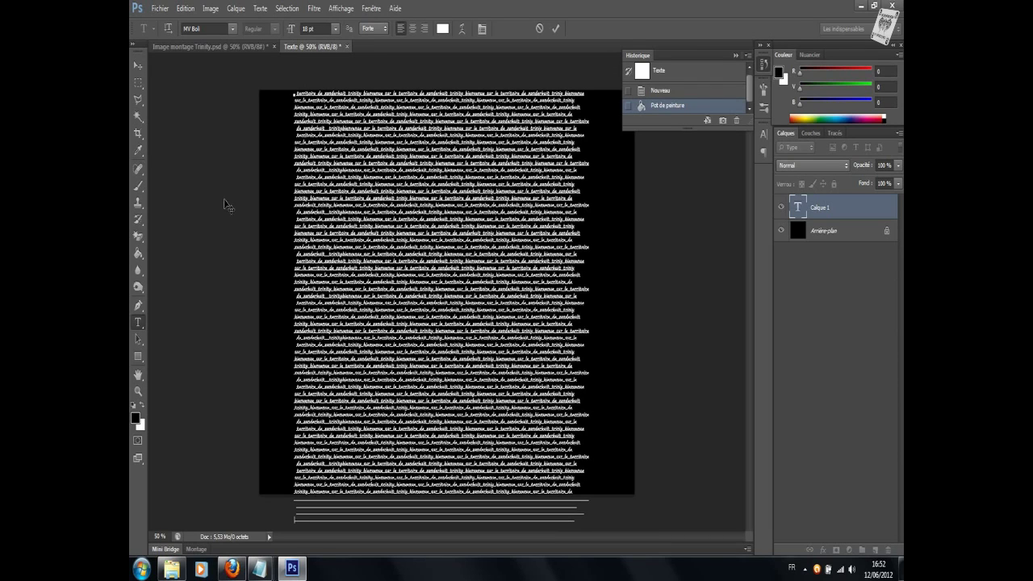
{"action": "left_click", "coordinate": [236, 9]}
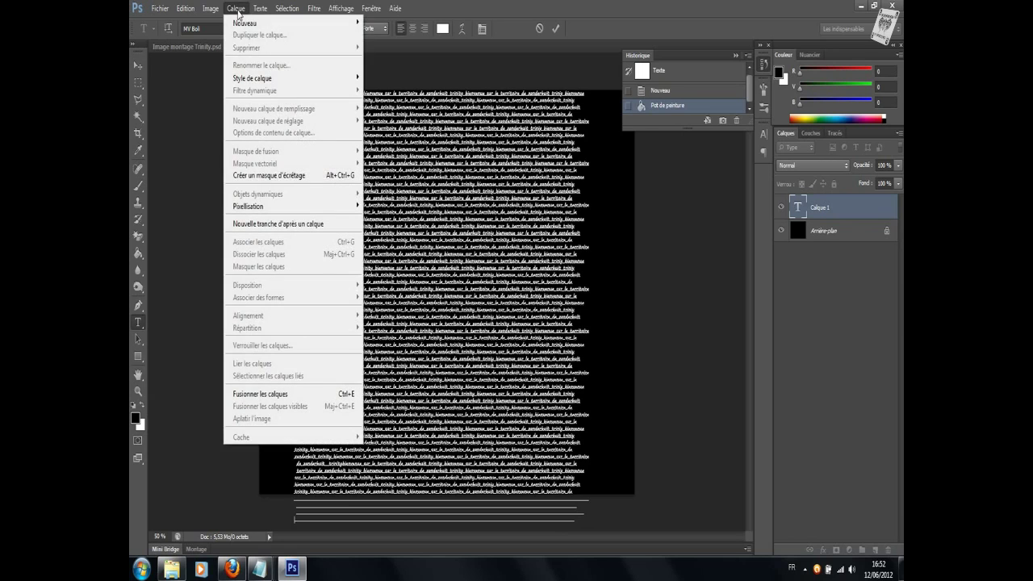
{"action": "mouse_move", "coordinate": [266, 23]}
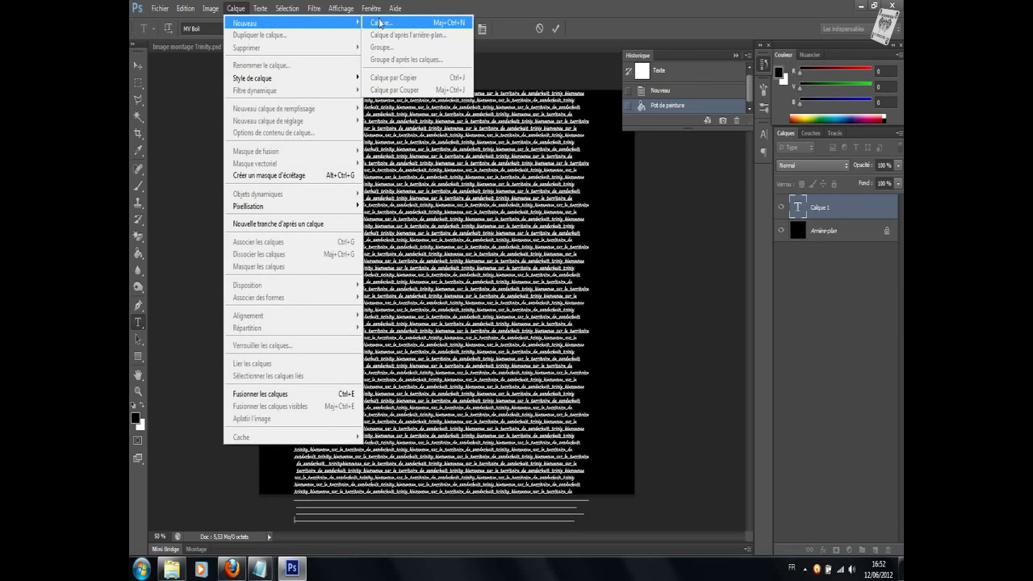
{"action": "left_click", "coordinate": [402, 25]}
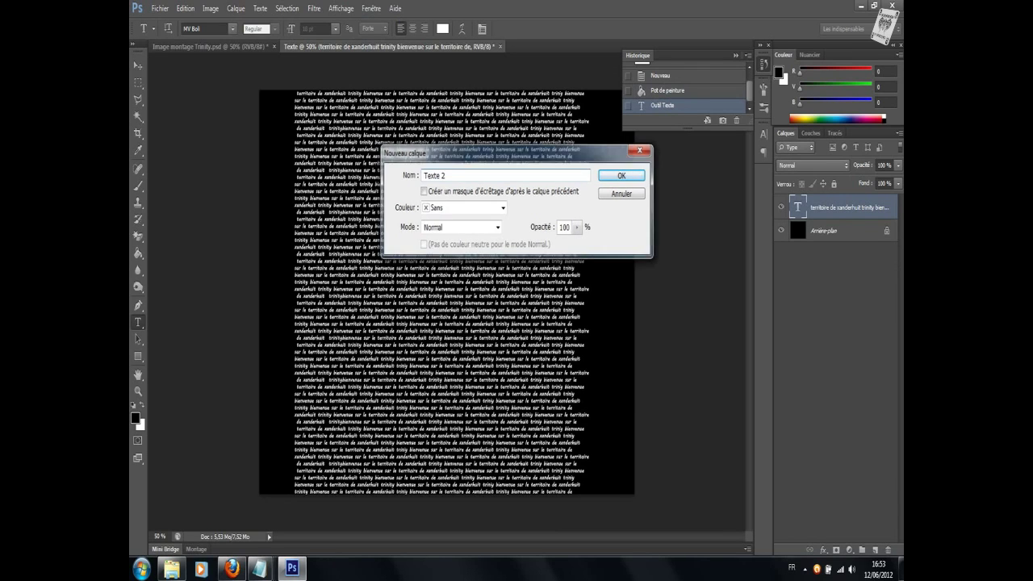
{"action": "key", "text": "Return"}
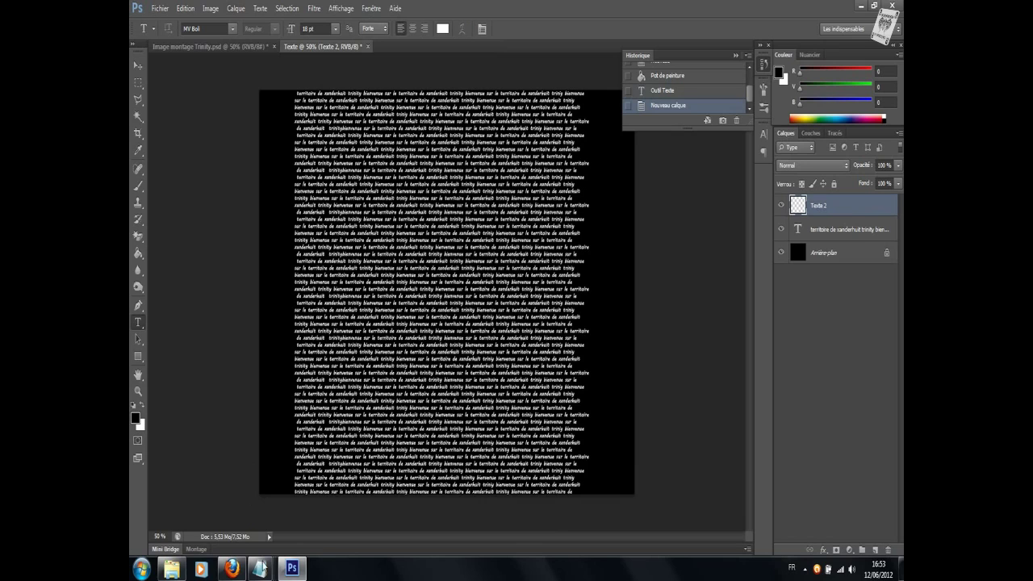
Copy the Texte 2 text from its Notepad window
{"action": "mouse_move", "coordinate": [260, 569]}
{"action": "left_click", "coordinate": [282, 521]}
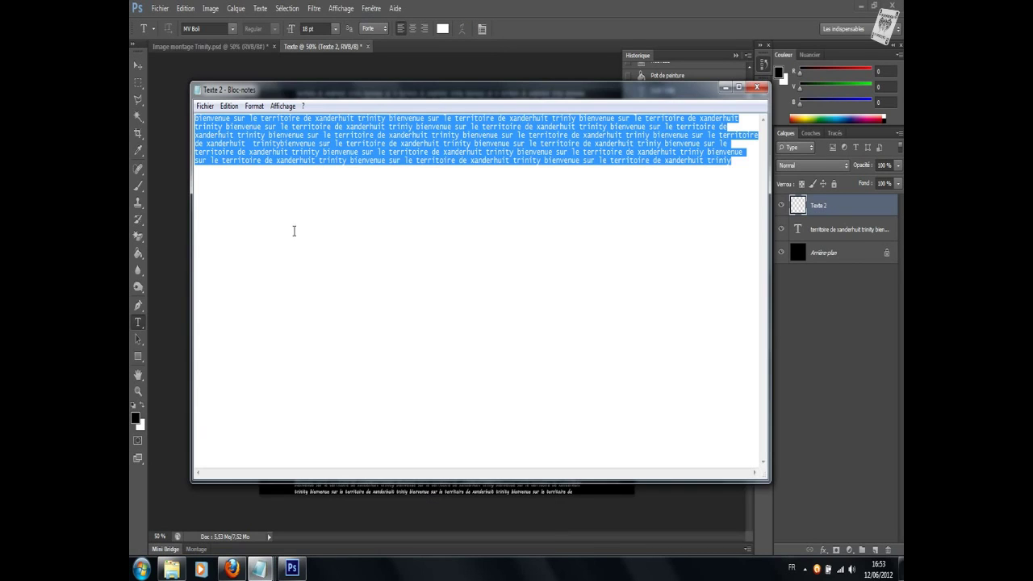
{"action": "right_click", "coordinate": [293, 232]}
{"action": "left_click", "coordinate": [324, 269]}
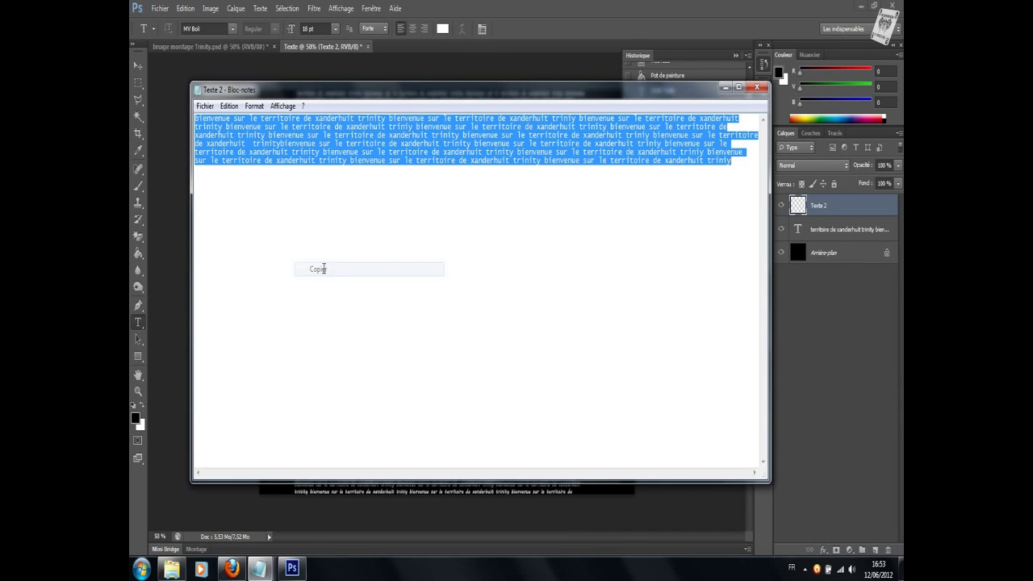
{"action": "left_click", "coordinate": [180, 205]}
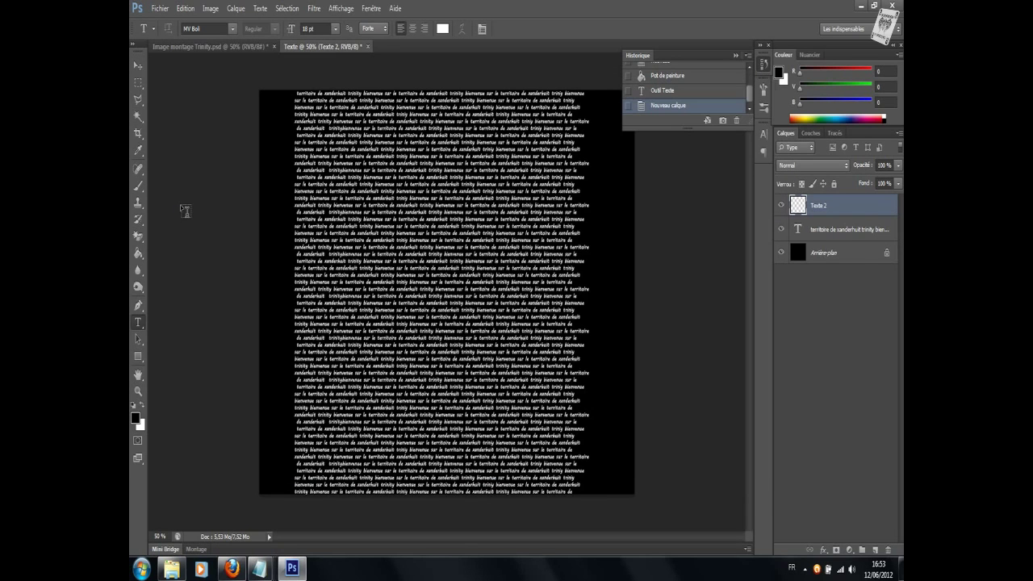
Start vertical type on the canvas at 36 pt
{"action": "left_click", "coordinate": [333, 29]}
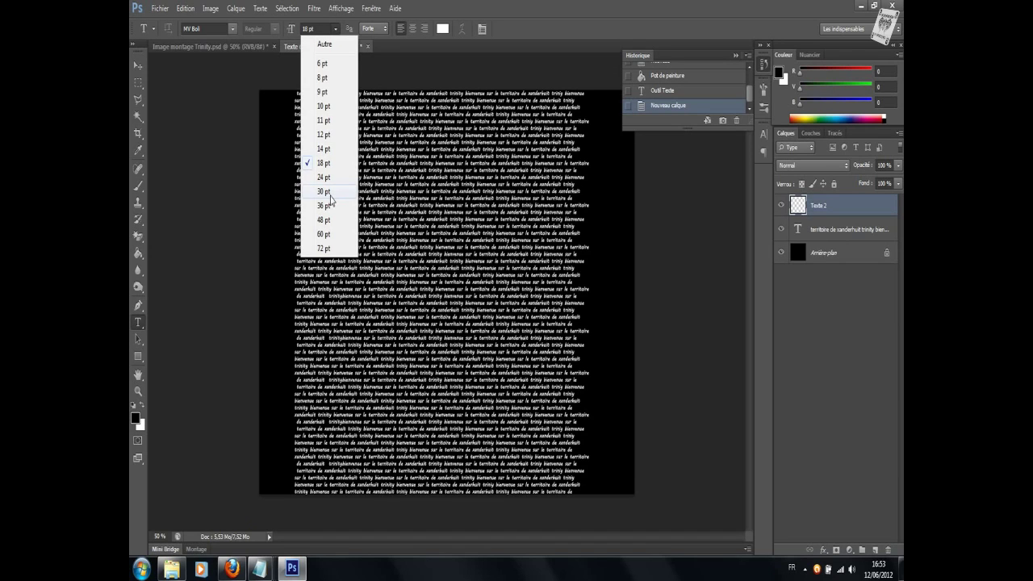
{"action": "left_click", "coordinate": [324, 192]}
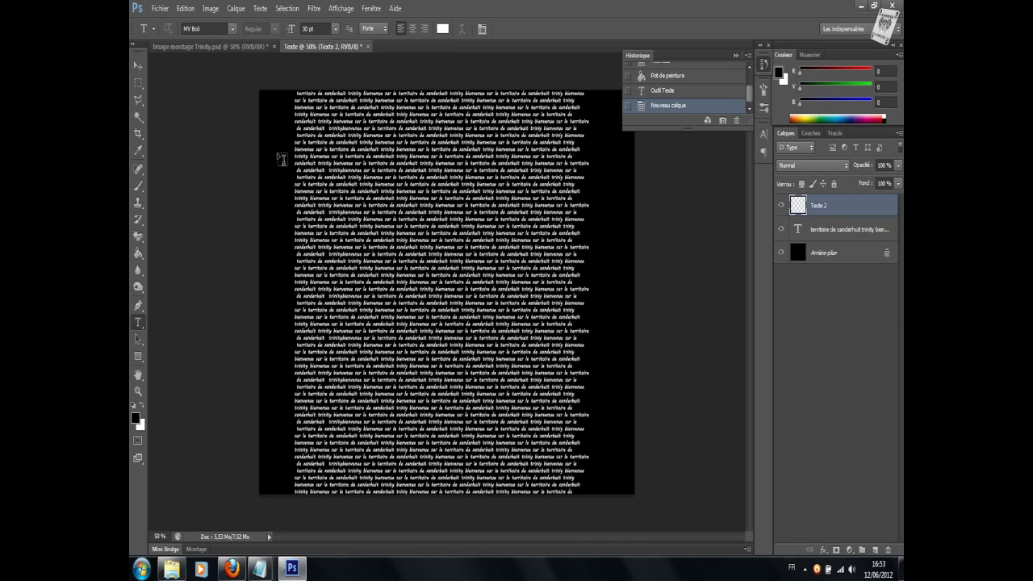
{"action": "left_click", "coordinate": [272, 128]}
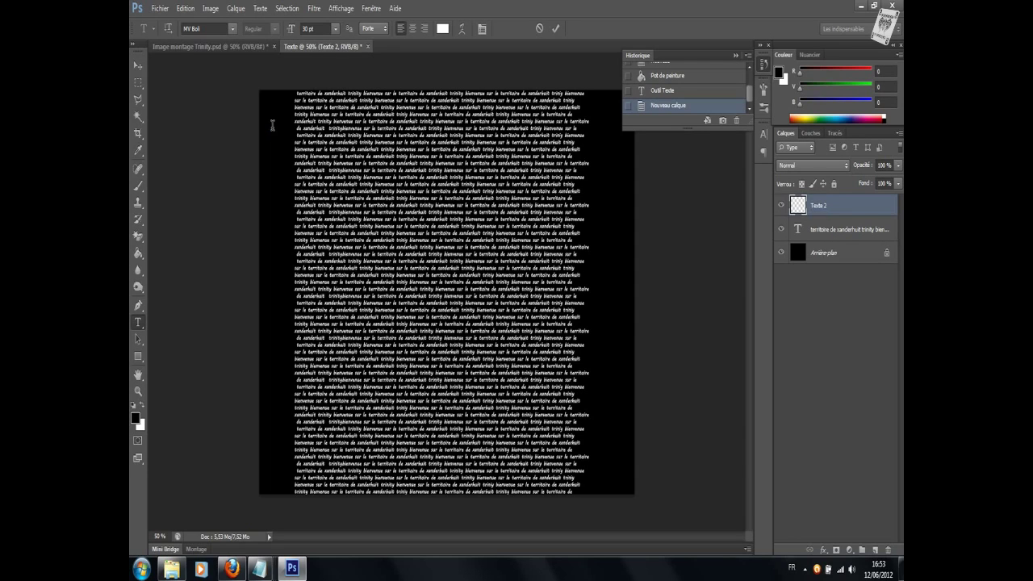
{"action": "left_click", "coordinate": [169, 29]}
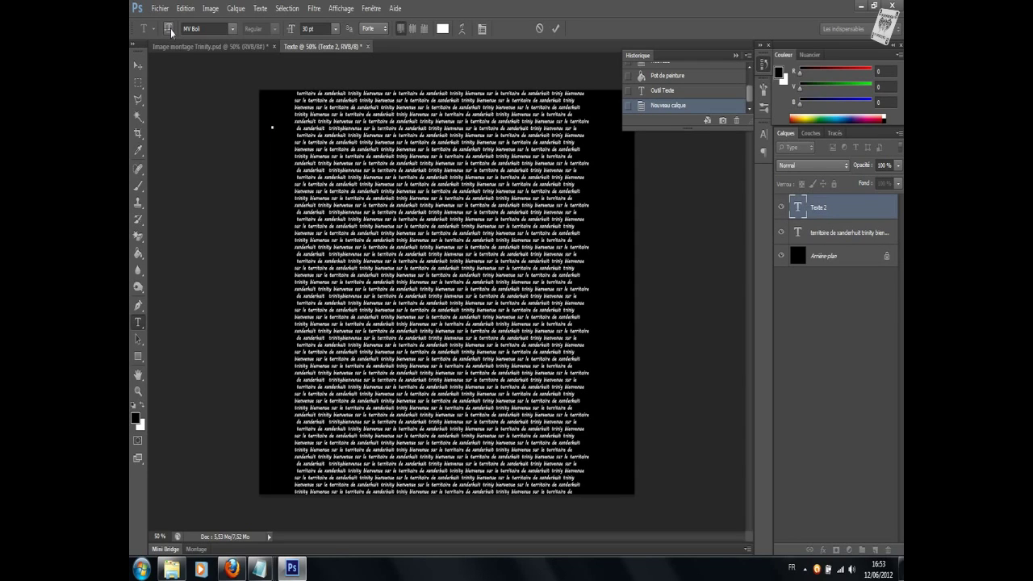
{"action": "left_click", "coordinate": [334, 29]}
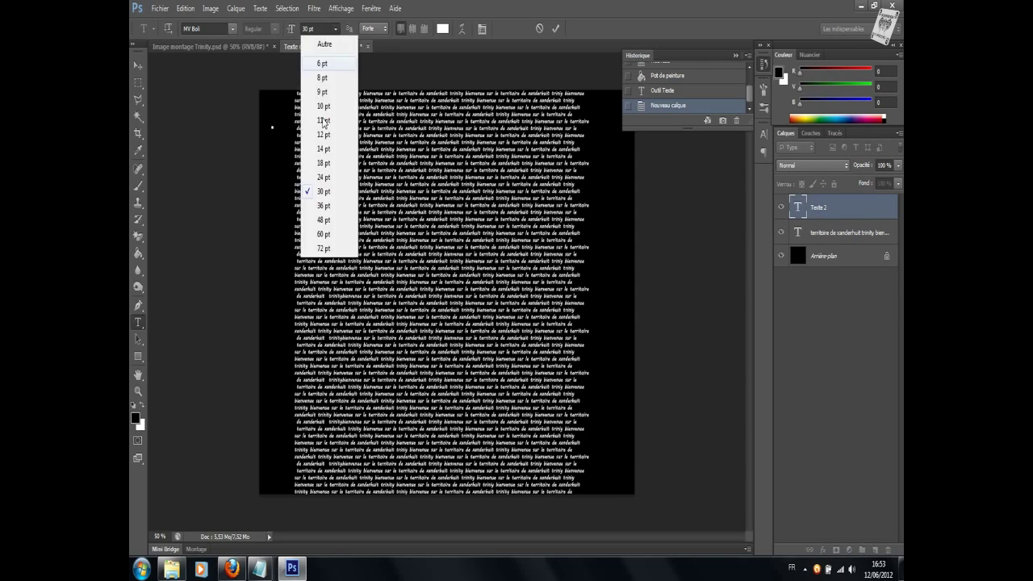
{"action": "left_click", "coordinate": [321, 209]}
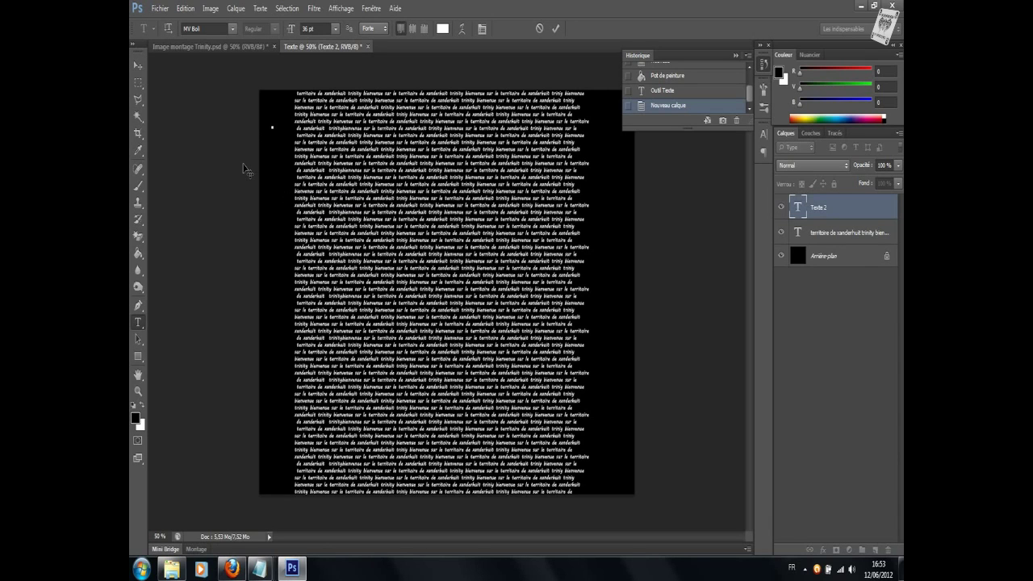
Paste two committed vertical 36 pt welcome-text columns, one left and one right of centre
{"action": "key", "text": "ctrl+v"}
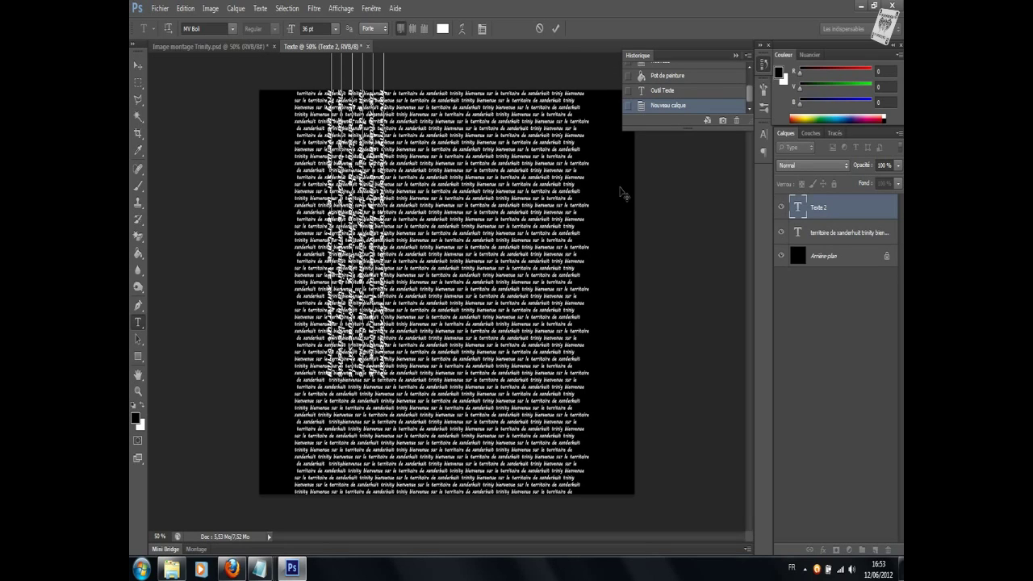
{"action": "left_click", "coordinate": [557, 28]}
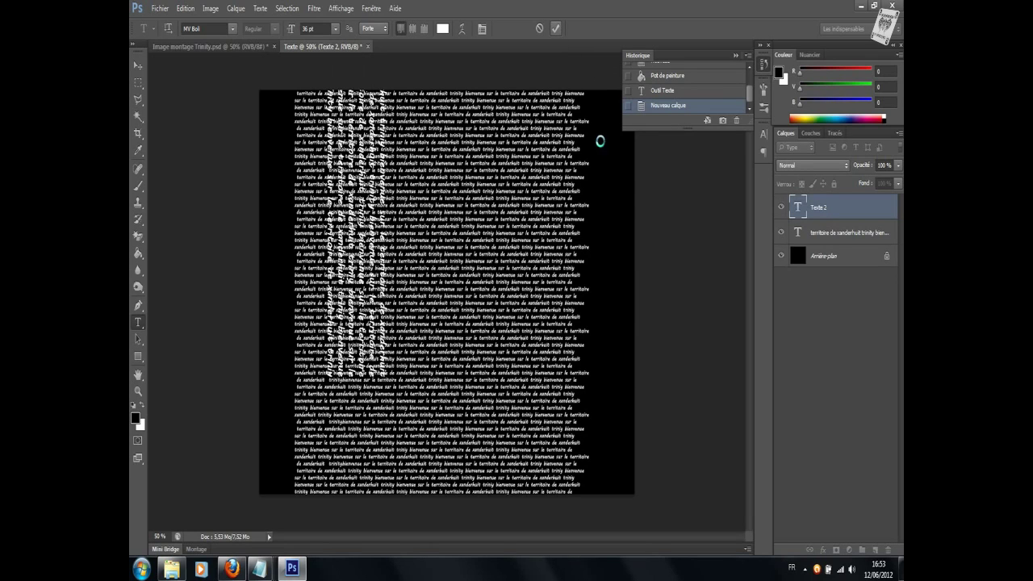
{"action": "left_click", "coordinate": [624, 199]}
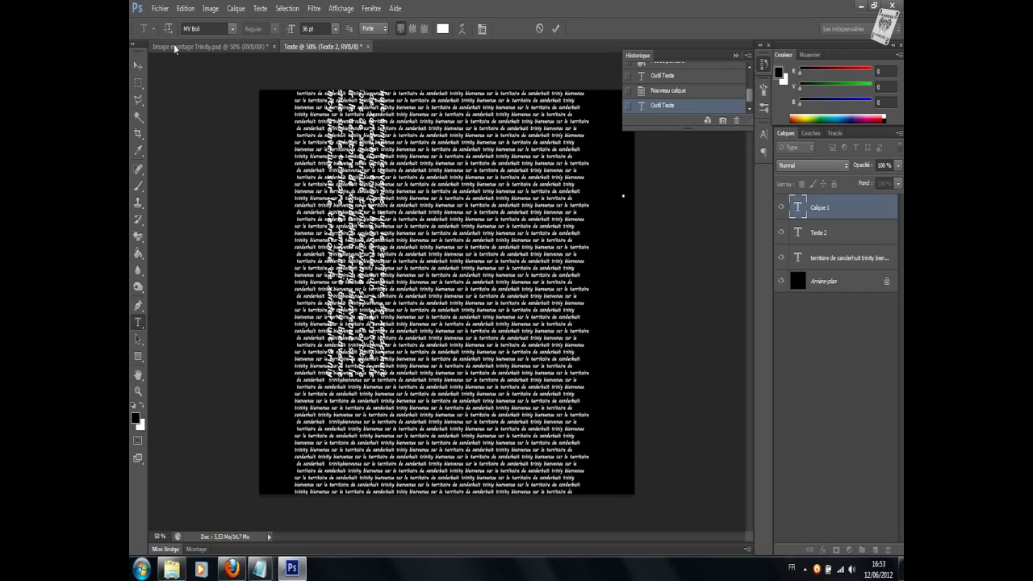
{"action": "key", "text": "ctrl+v"}
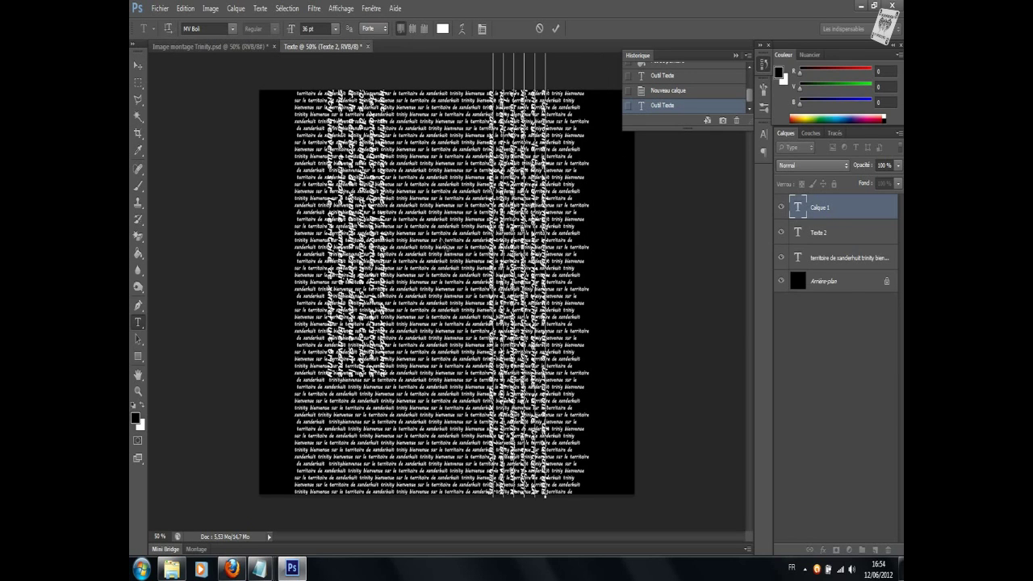
{"action": "left_click_drag", "start_coordinate": [425, 255], "coordinate": [333, 255]}
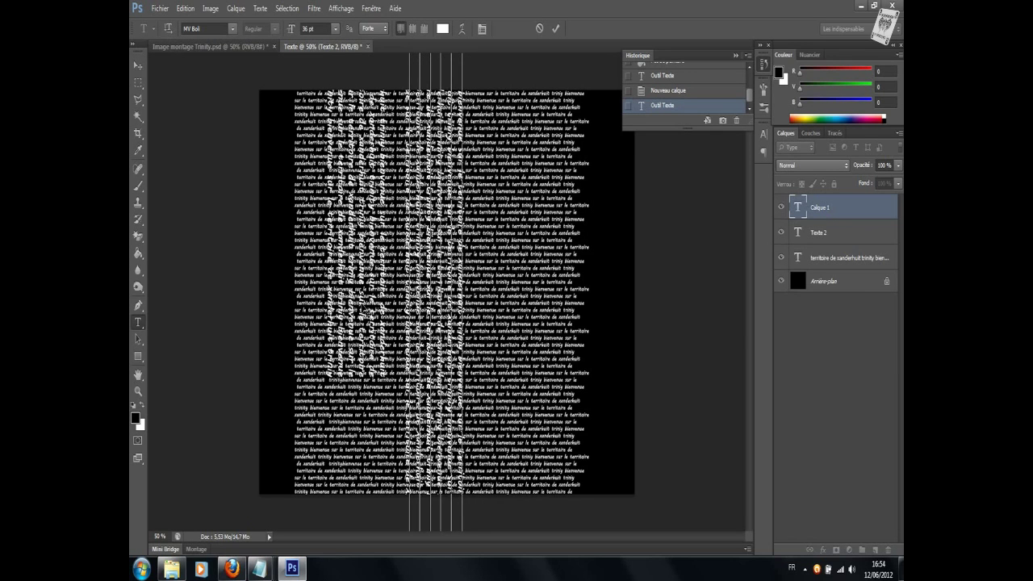
{"action": "left_click_drag", "start_coordinate": [436, 291], "coordinate": [501, 290]}
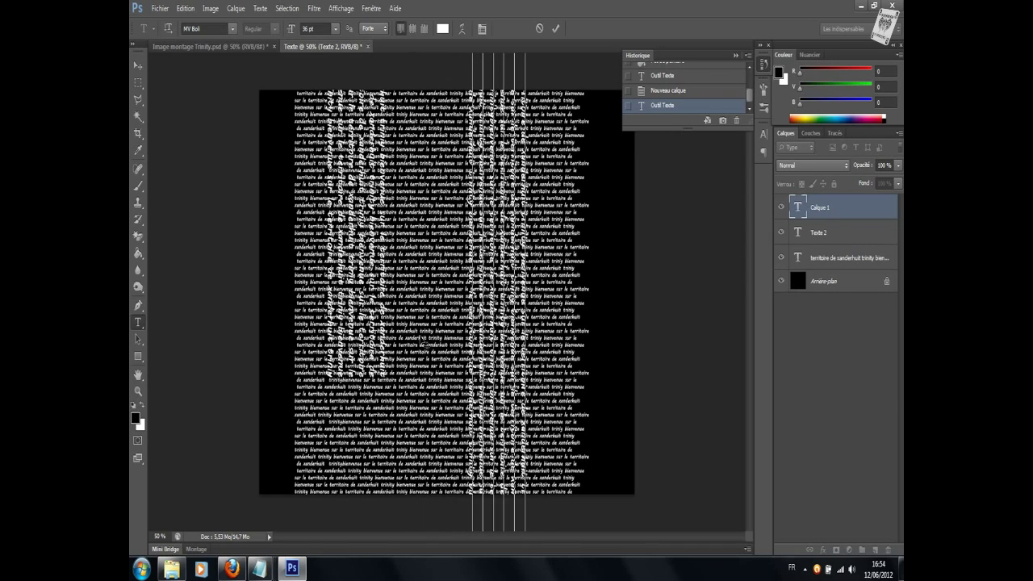
{"action": "left_click_drag", "start_coordinate": [426, 337], "coordinate": [433, 474]}
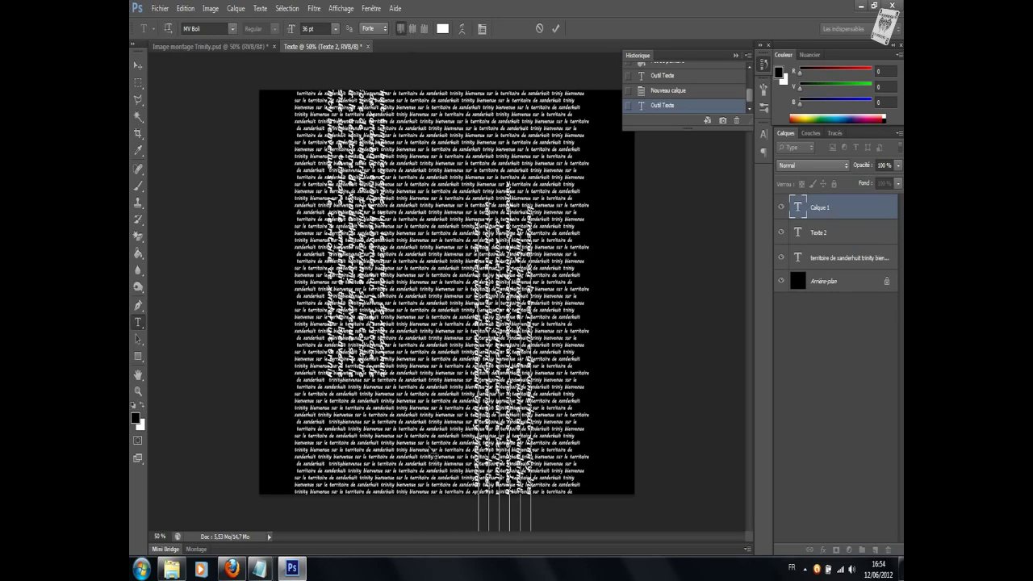
{"action": "left_click", "coordinate": [556, 29]}
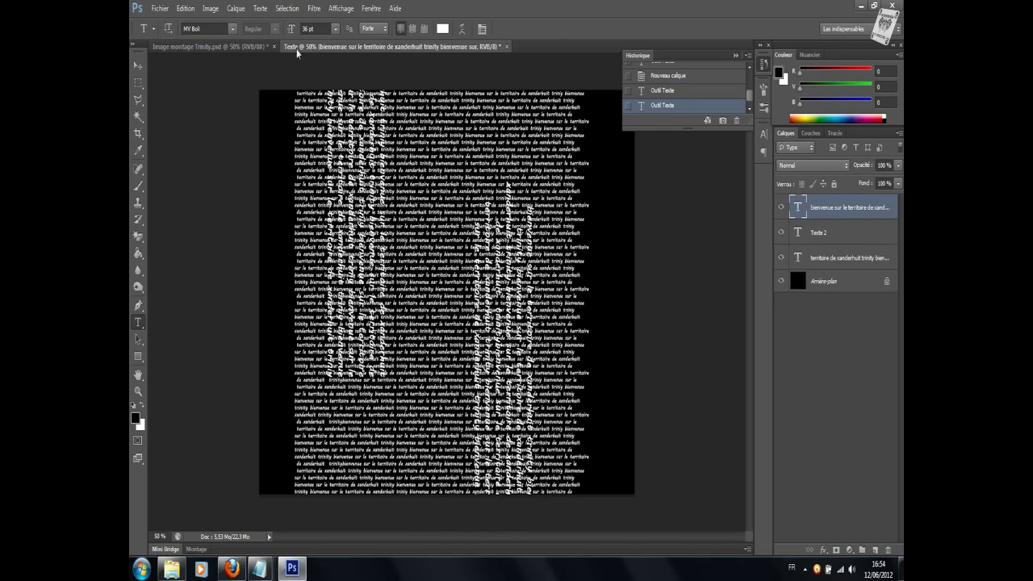
Add a new blank layer named Calque 1
{"action": "left_click", "coordinate": [235, 8]}
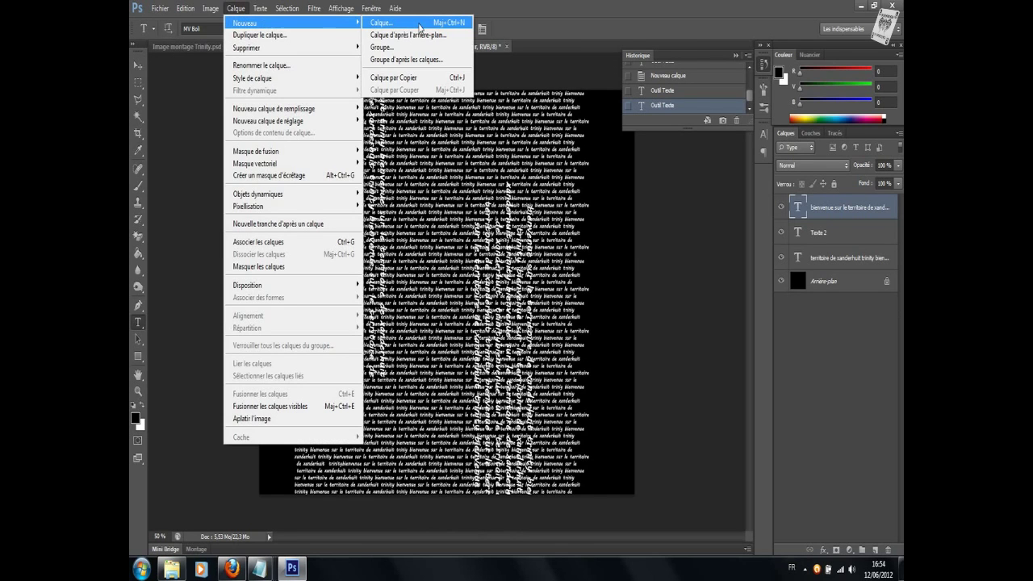
{"action": "left_click", "coordinate": [419, 25]}
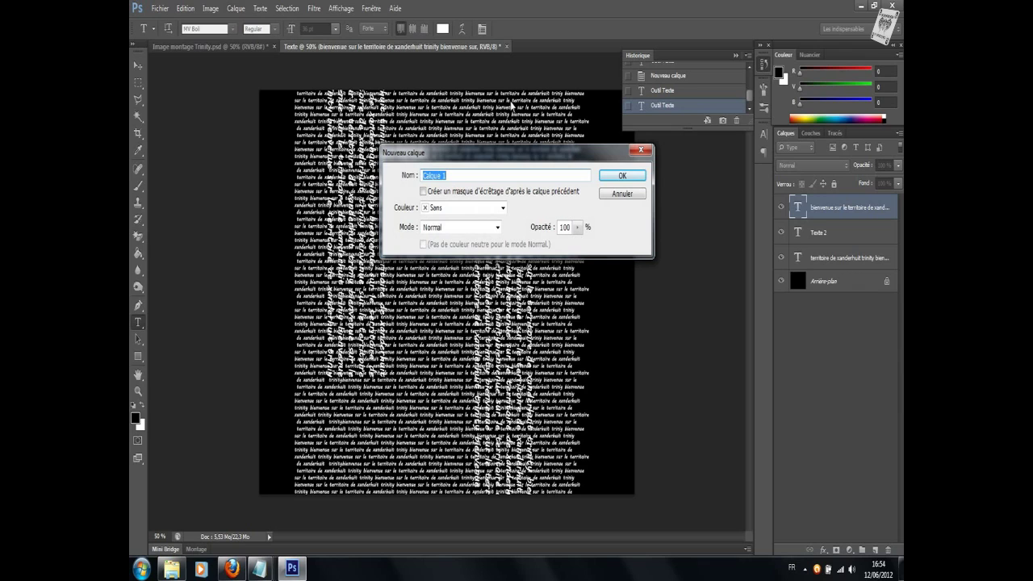
{"action": "left_click", "coordinate": [614, 176]}
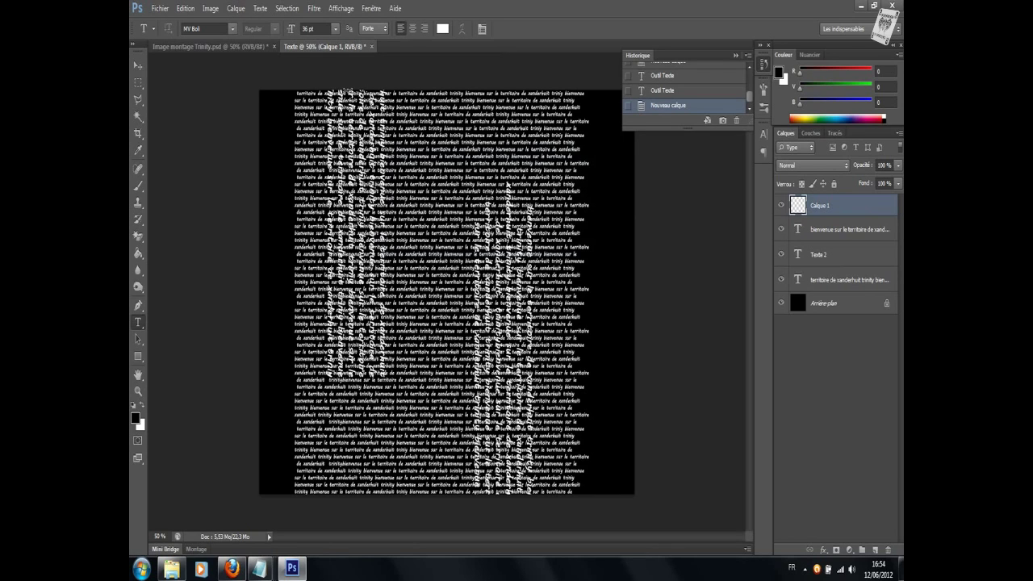
Paste the welcome text at 72 pt, centre it on the canvas and commit it
{"action": "left_click", "coordinate": [269, 113]}
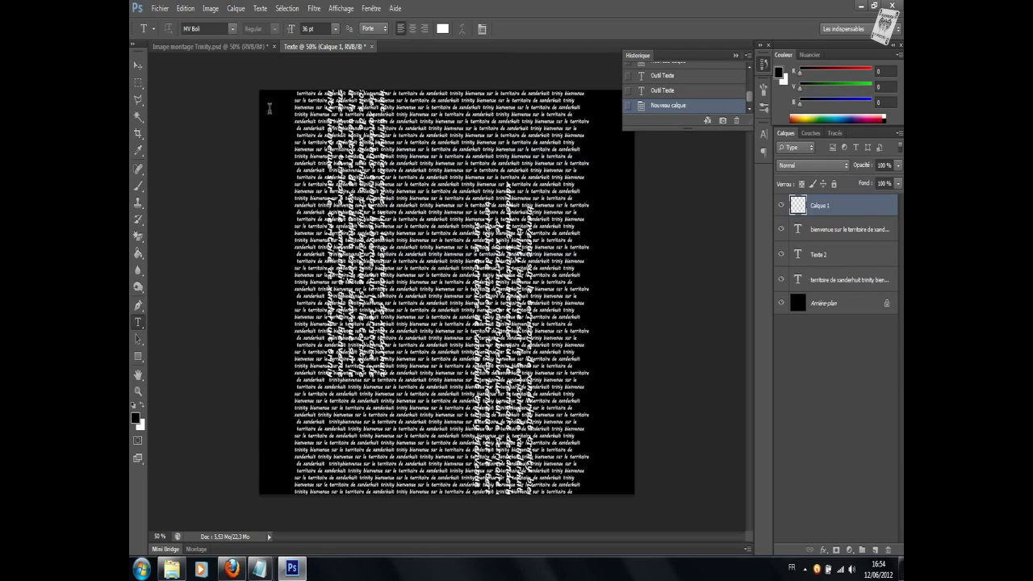
{"action": "left_click", "coordinate": [335, 29]}
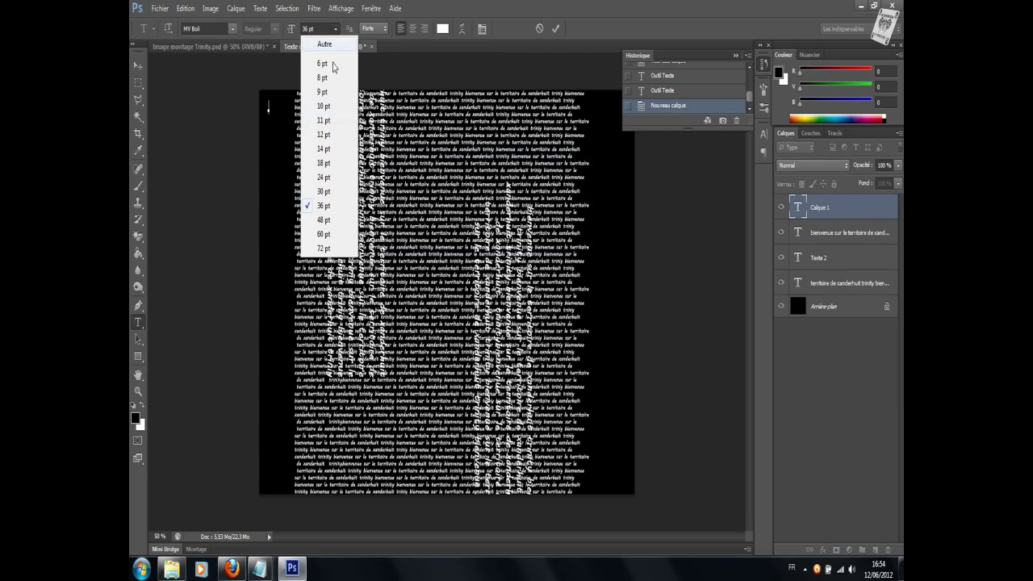
{"action": "left_click", "coordinate": [323, 248]}
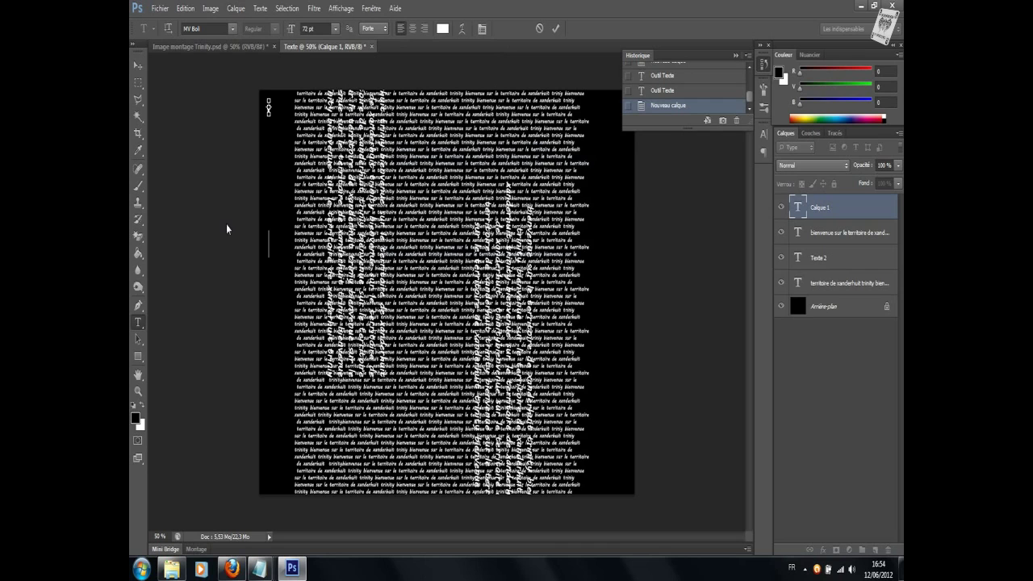
{"action": "key", "text": "ctrl+v"}
{"action": "left_click_drag", "start_coordinate": [218, 249], "coordinate": [195, 376]}
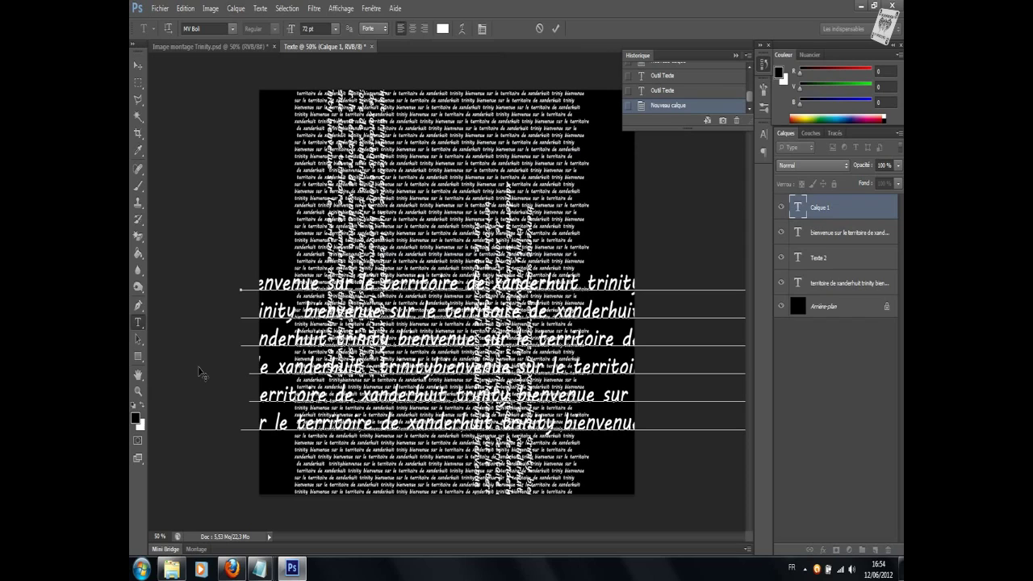
{"action": "left_click", "coordinate": [556, 29]}
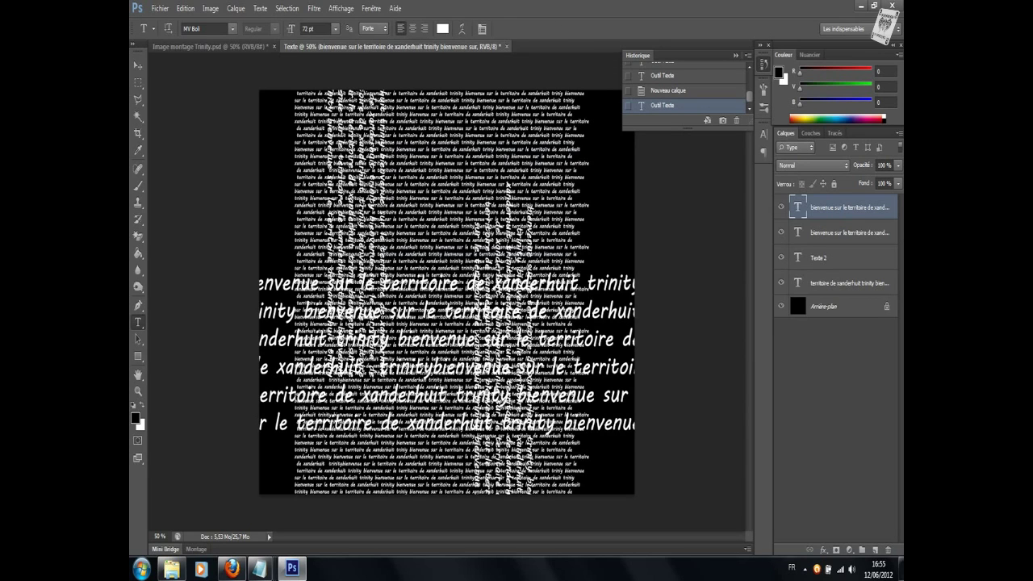
{"action": "left_click", "coordinate": [237, 8]}
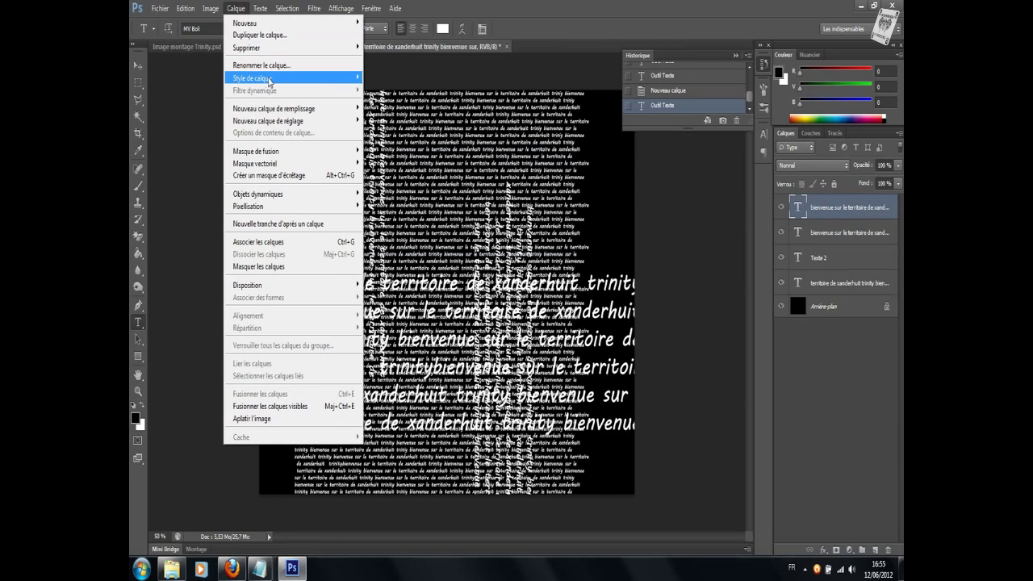
Create a new empty layer via Layer > New > Layer
{"action": "left_click", "coordinate": [237, 9]}
{"action": "left_click", "coordinate": [244, 11]}
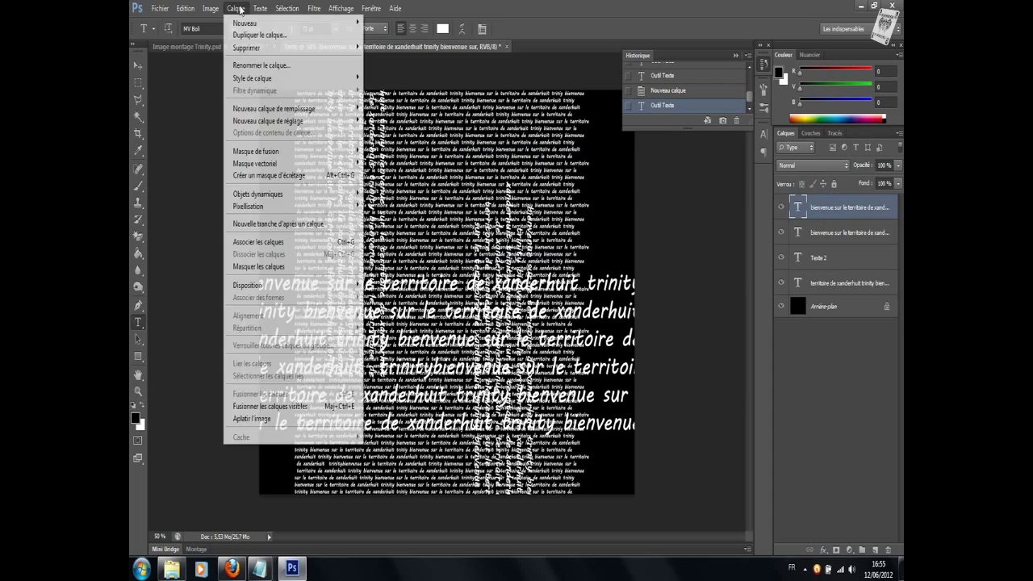
{"action": "left_click", "coordinate": [206, 132]}
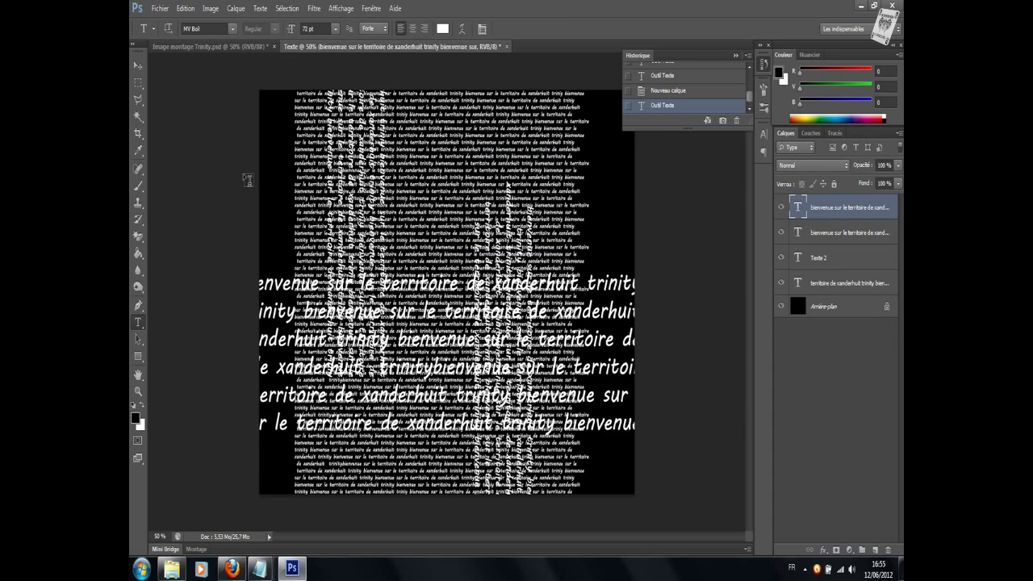
{"action": "left_click", "coordinate": [237, 10]}
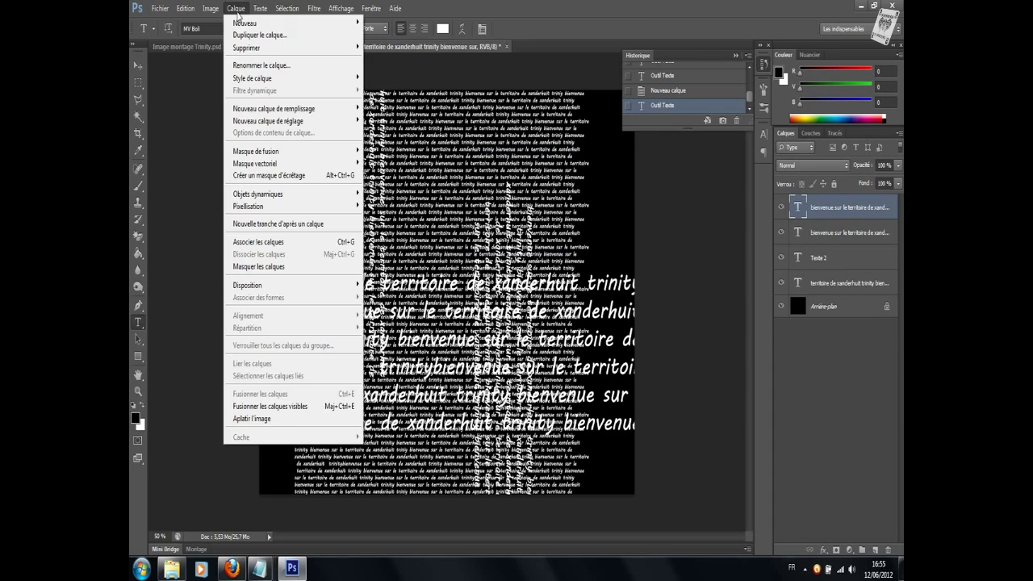
{"action": "mouse_move", "coordinate": [244, 23]}
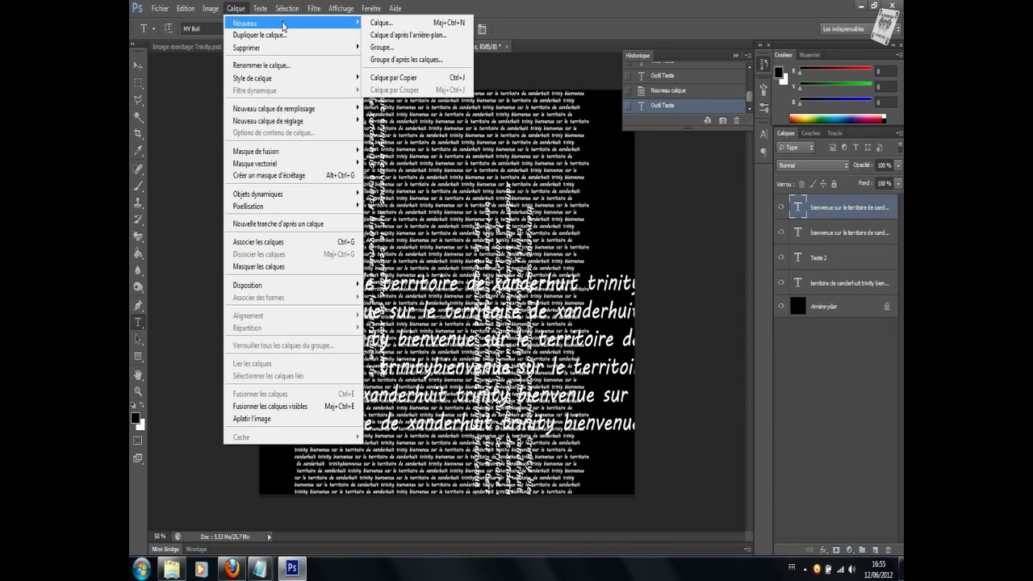
{"action": "left_click", "coordinate": [383, 23]}
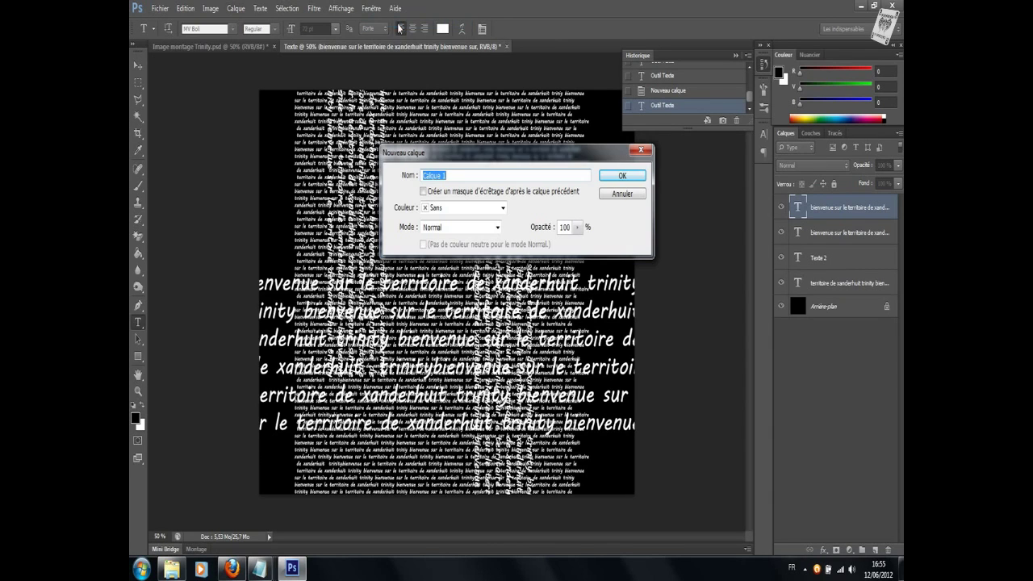
{"action": "left_click", "coordinate": [621, 176]}
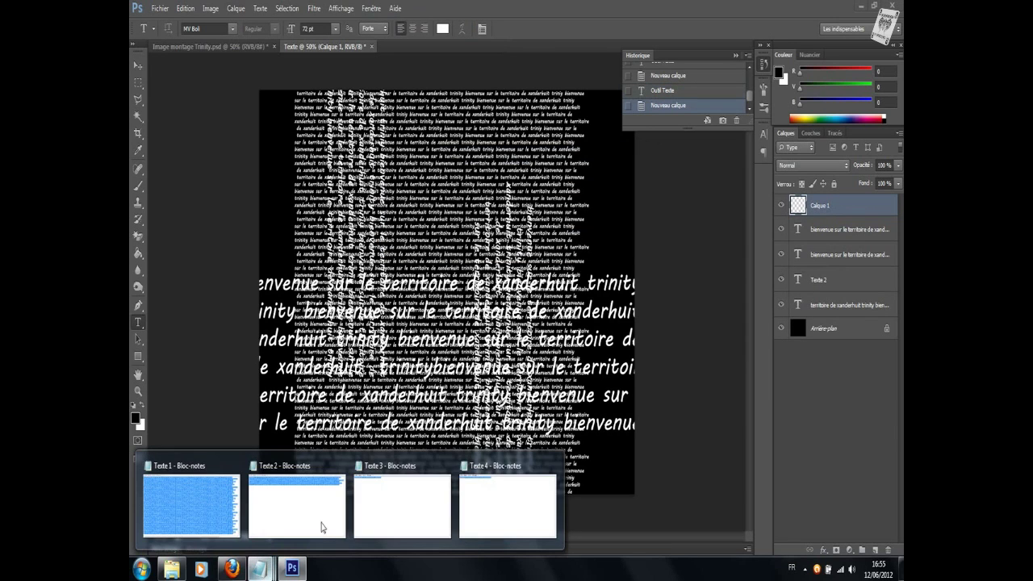
Paste the welcome sentence from Notepad at 150 pt near the canvas top and commit it
{"action": "left_click", "coordinate": [394, 502]}
{"action": "right_click", "coordinate": [307, 188]}
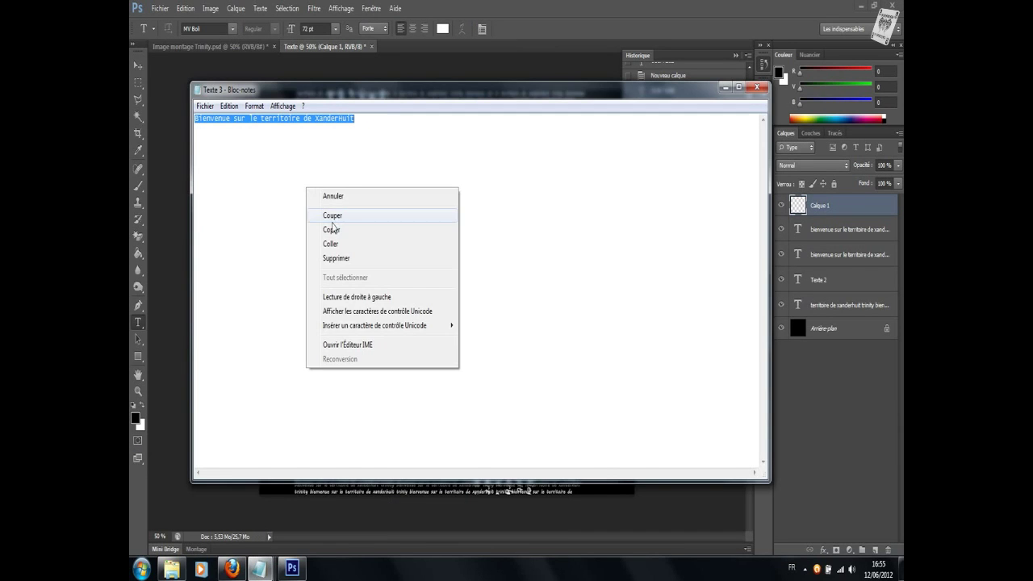
{"action": "left_click", "coordinate": [331, 230]}
{"action": "left_click", "coordinate": [185, 165]}
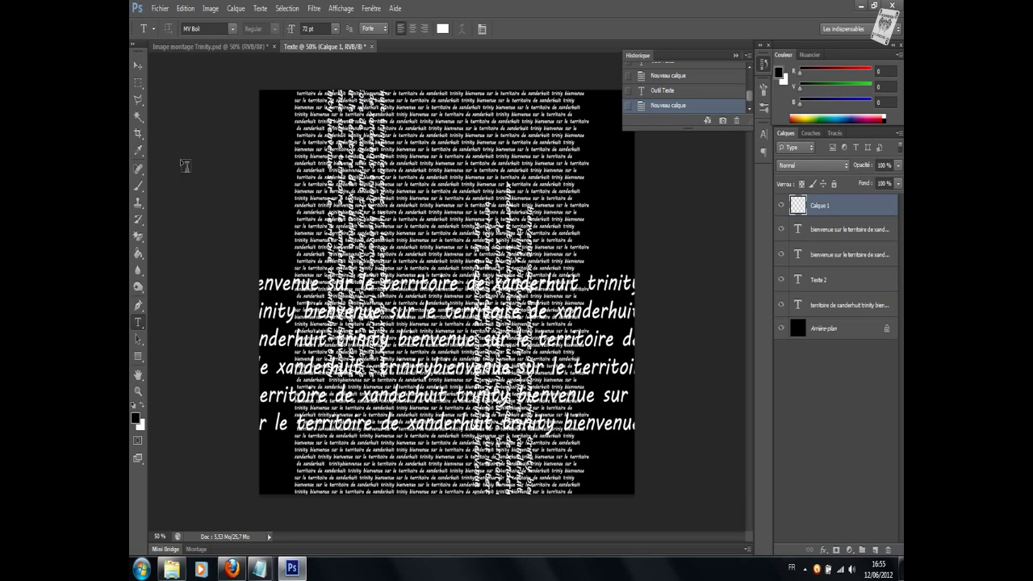
{"action": "left_click", "coordinate": [306, 29]}
{"action": "type", "text": "150"}
{"action": "key", "text": "Return"}
{"action": "left_click", "coordinate": [272, 112]}
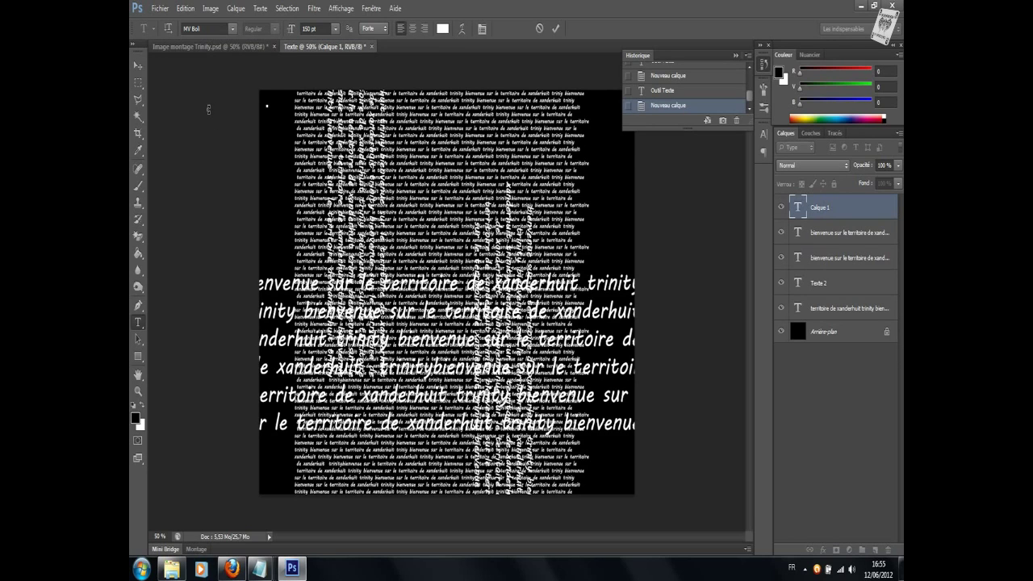
{"action": "key", "text": "ctrl+v"}
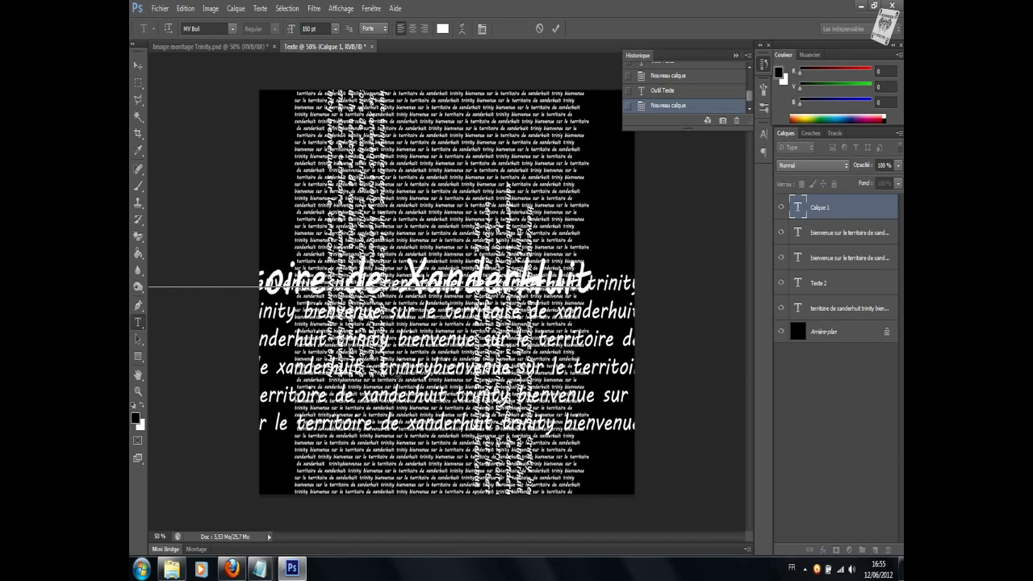
{"action": "left_click_drag", "start_coordinate": [376, 327], "coordinate": [370, 322]}
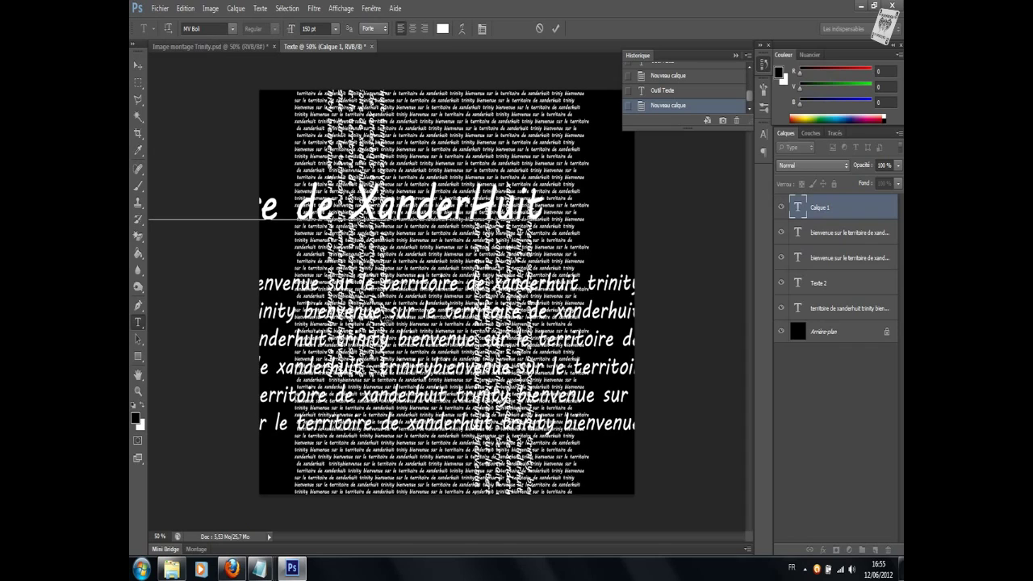
{"action": "left_click", "coordinate": [556, 29]}
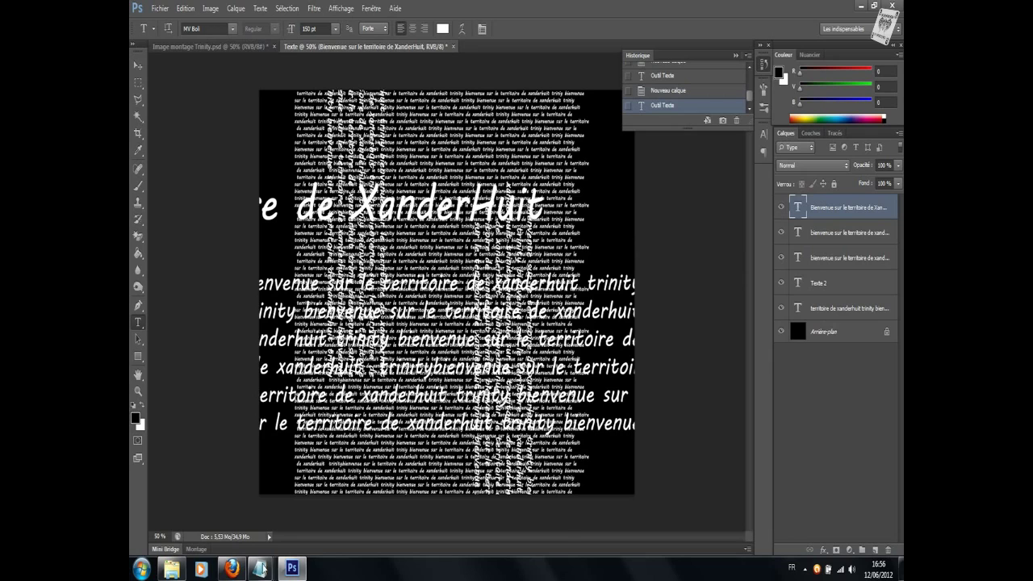
Copy the 'XanderHuit Trinity' text from the Texte 4 notes window
{"action": "mouse_move", "coordinate": [259, 569]}
{"action": "left_click", "coordinate": [491, 506]}
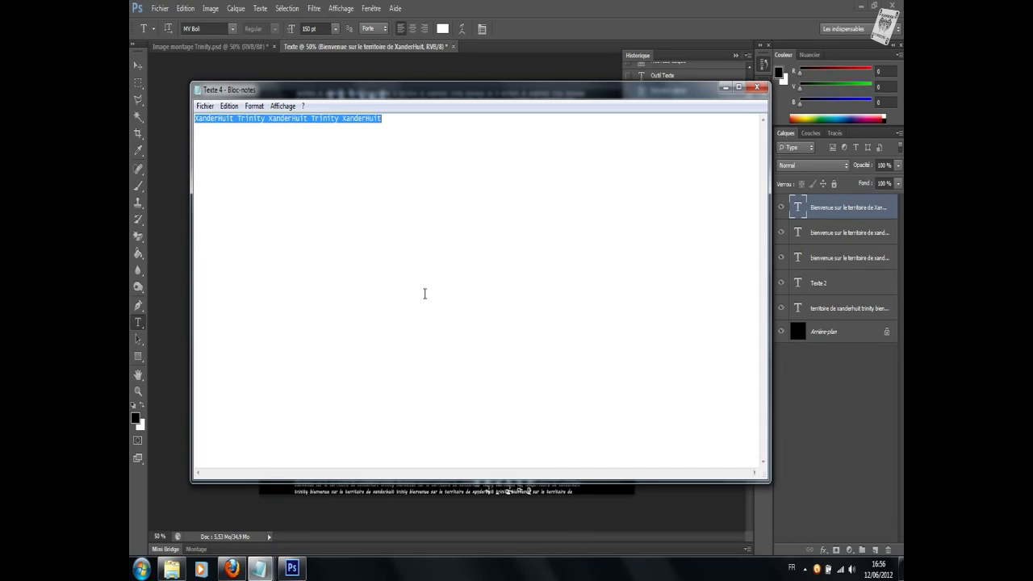
{"action": "right_click", "coordinate": [411, 243]}
{"action": "left_click", "coordinate": [445, 284]}
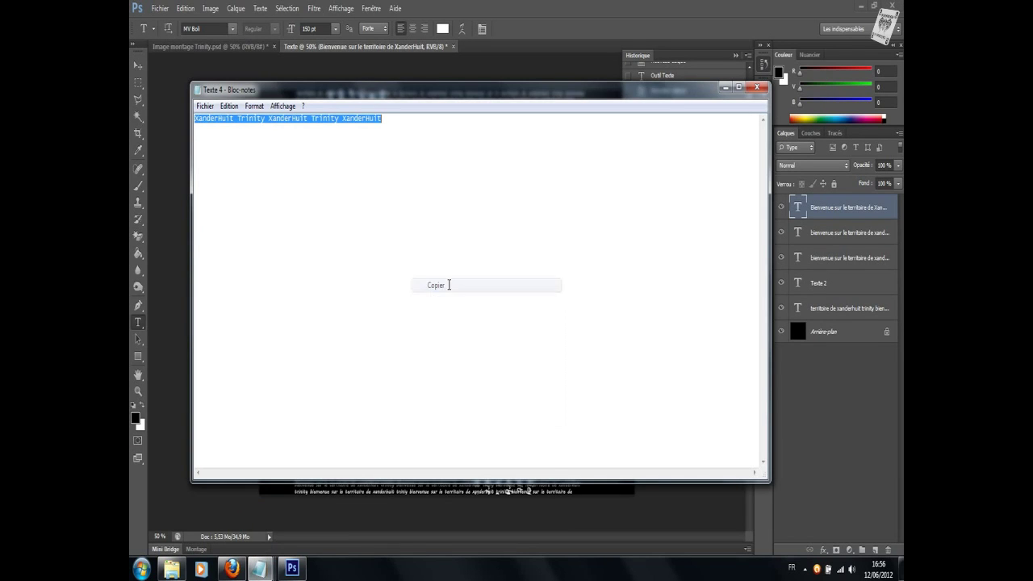
{"action": "key", "text": "alt+Tab"}
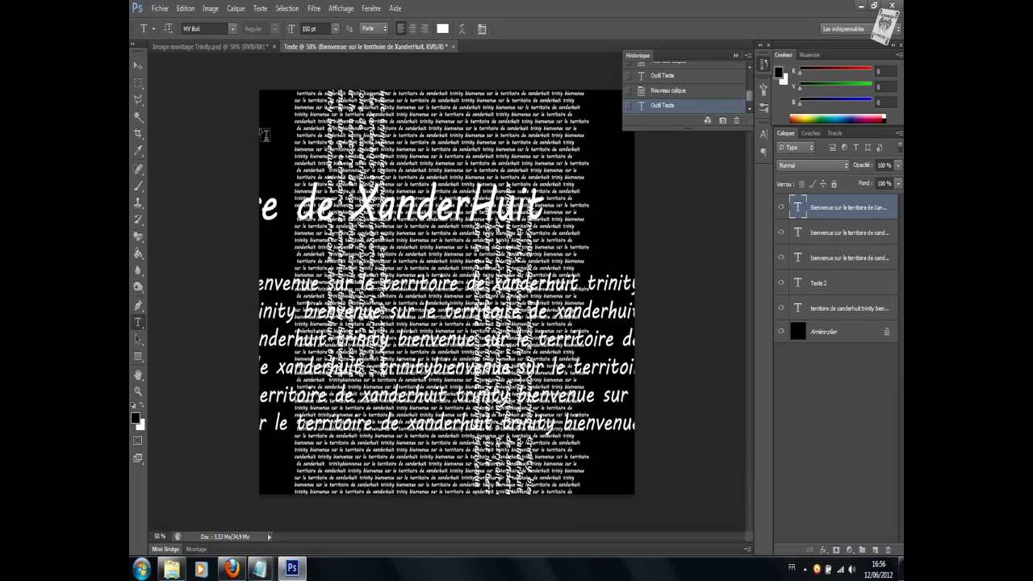
Paste 'XanderHuit Trinity' as vertical text just right of centre and commit it
{"action": "left_click", "coordinate": [262, 105]}
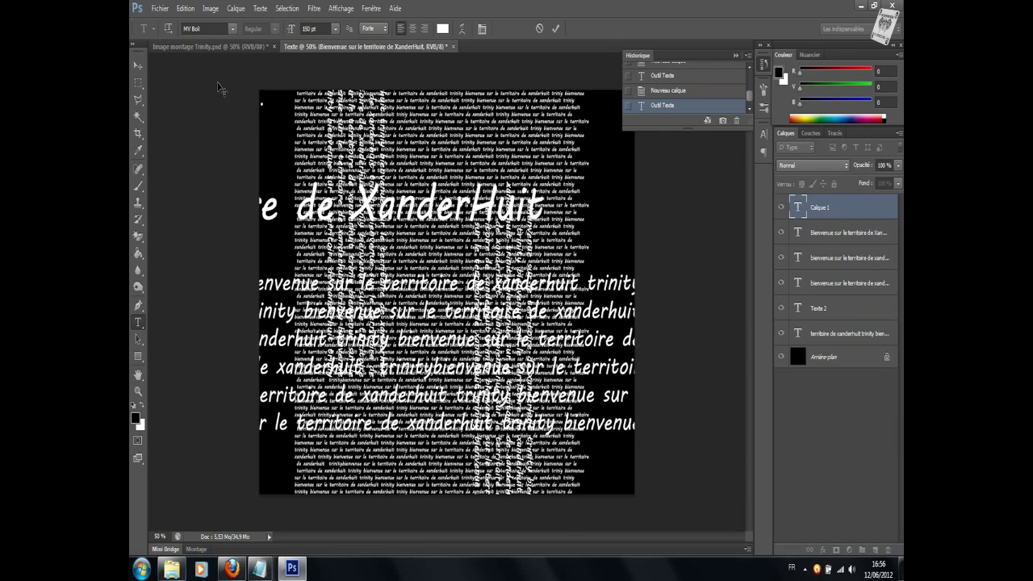
{"action": "left_click", "coordinate": [168, 29]}
{"action": "type", "text": "r"}
{"action": "key", "text": "ctrl+v"}
{"action": "left_click_drag", "start_coordinate": [331, 242], "coordinate": [435, 242]}
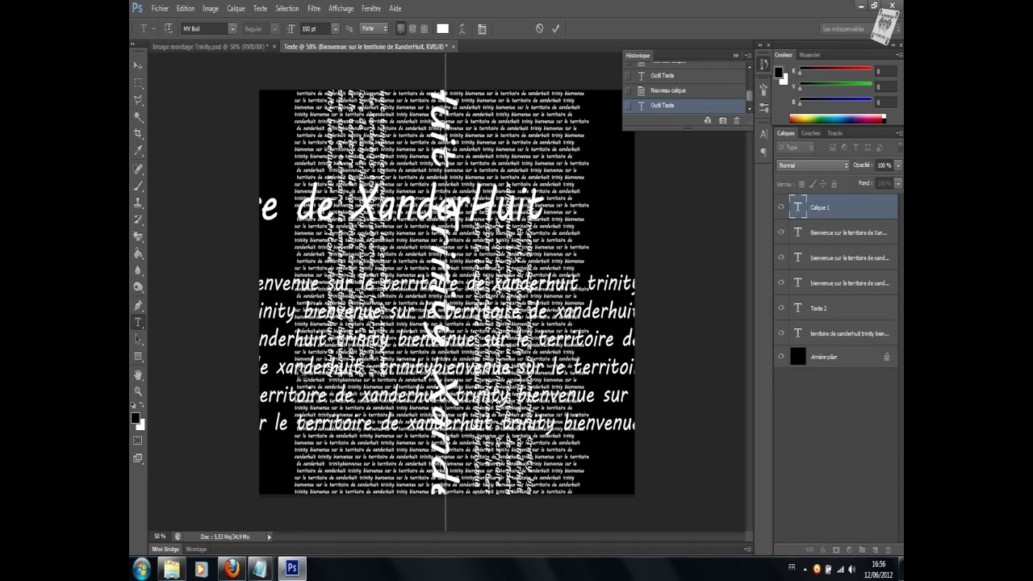
{"action": "mouse_move", "coordinate": [314, 347]}
{"action": "left_mouse_down"}
{"action": "mouse_move", "coordinate": [287, 385]}
{"action": "mouse_move", "coordinate": [294, 396]}
{"action": "left_mouse_up"}
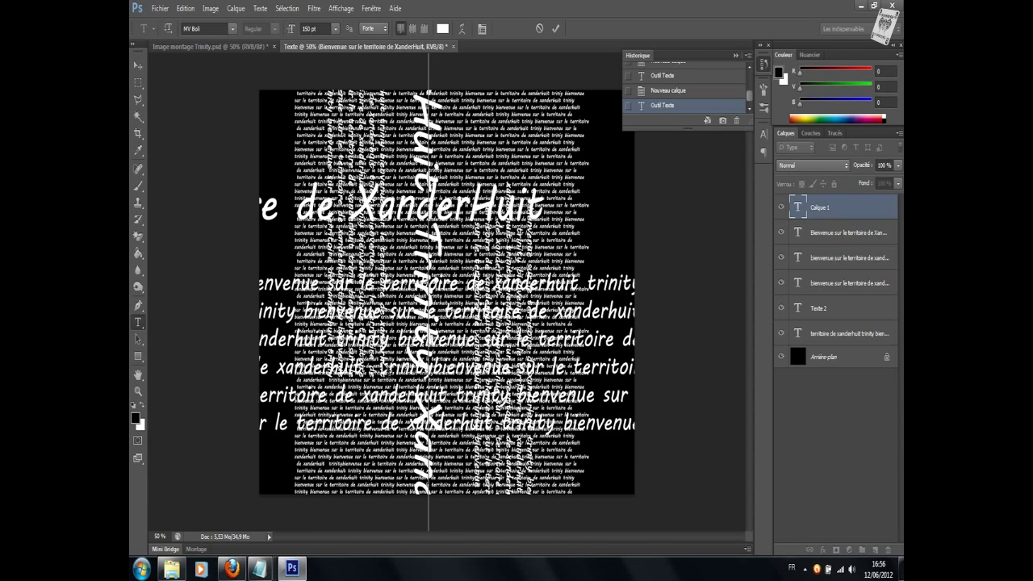
{"action": "left_click", "coordinate": [555, 28]}
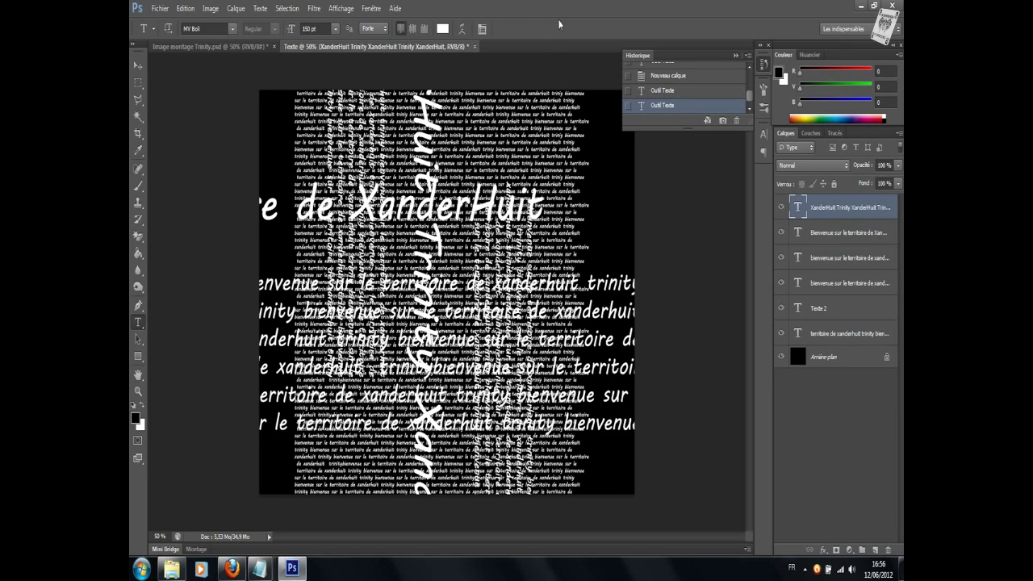
{"action": "left_click", "coordinate": [236, 9]}
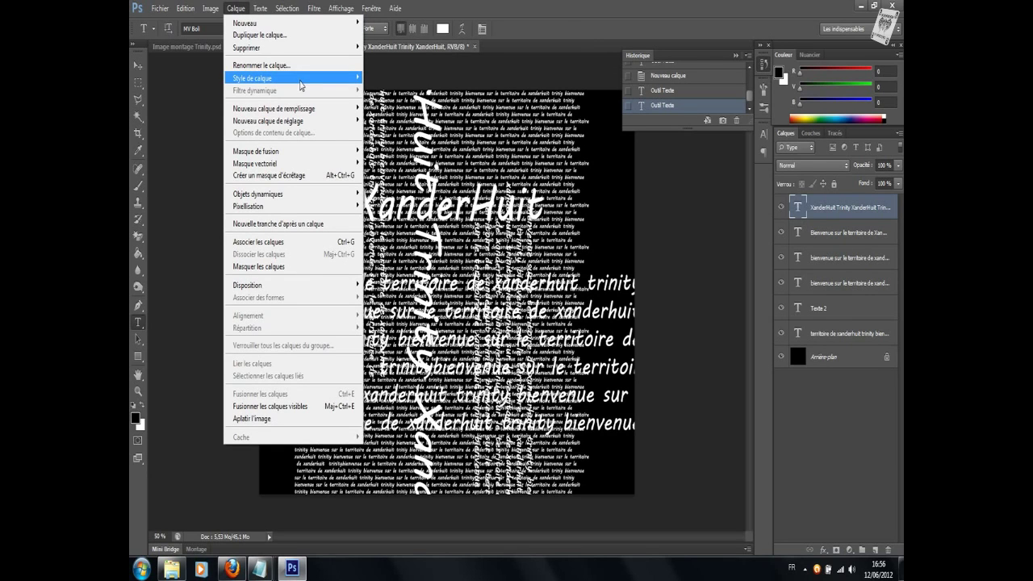
{"action": "mouse_move", "coordinate": [253, 78]}
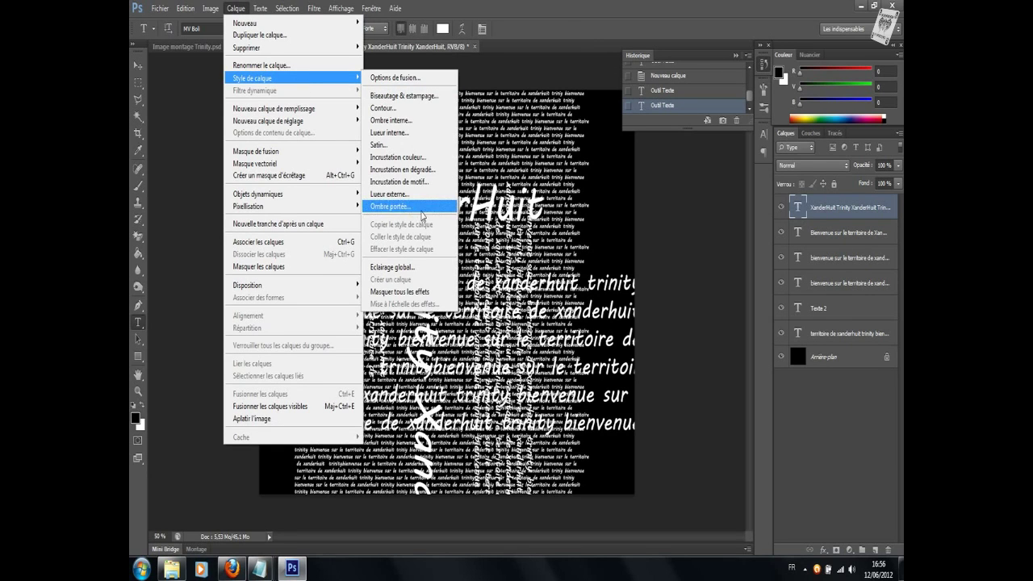
Apply a drop shadow with 100% opacity and 10 px distance to the vertical text
{"action": "left_click", "coordinate": [390, 207]}
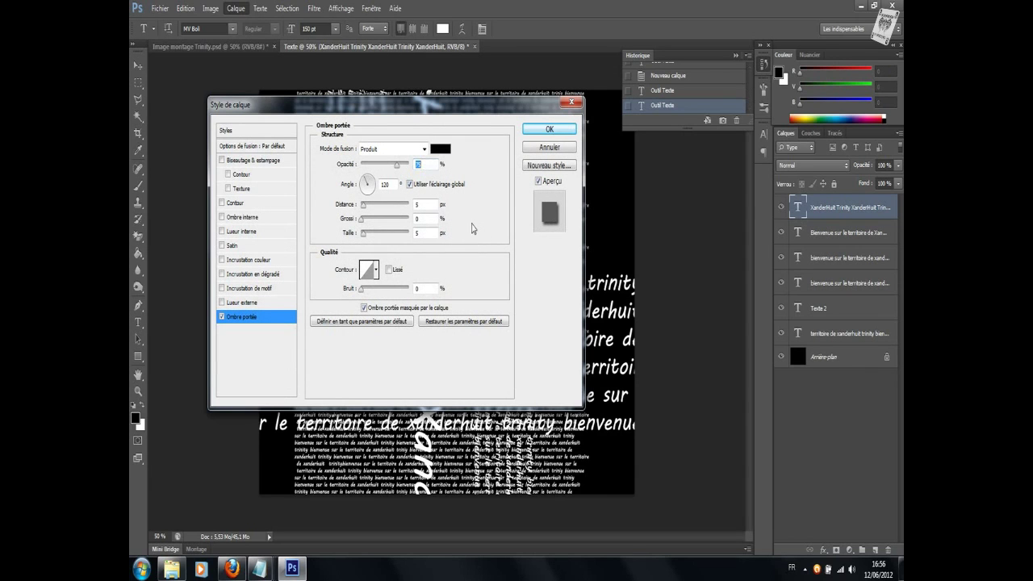
{"action": "type", "text": "100"}
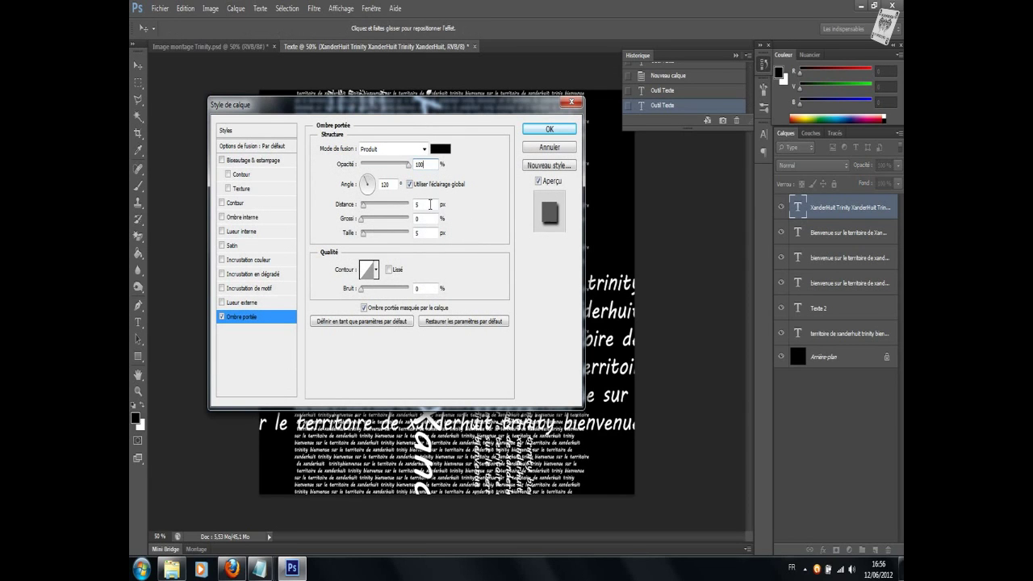
{"action": "double_click", "coordinate": [421, 208]}
{"action": "type", "text": "10"}
{"action": "left_click", "coordinate": [535, 130]}
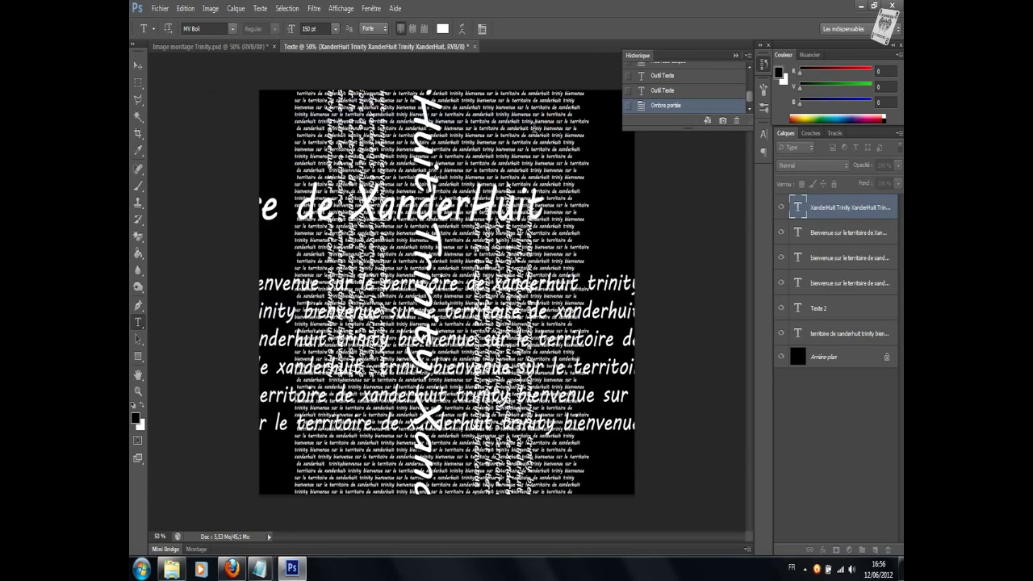
Add a 10 px-distance drop shadow to the 'Bienvenue sur le territoire de XanderHuit' layer
{"action": "left_click", "coordinate": [891, 217]}
{"action": "left_click", "coordinate": [855, 232]}
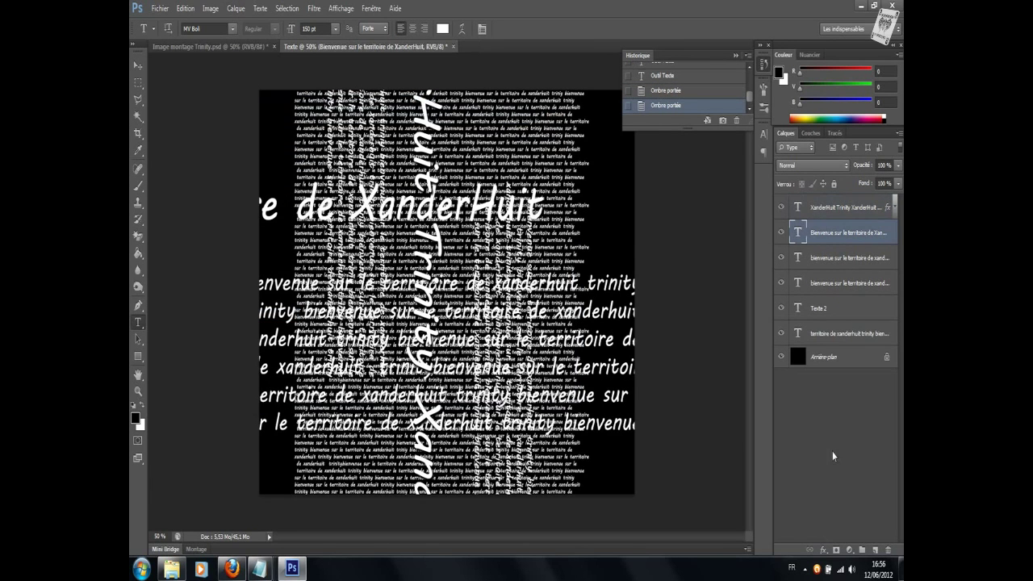
{"action": "left_click", "coordinate": [823, 549]}
{"action": "left_click", "coordinate": [824, 544]}
{"action": "type", "text": "100"}
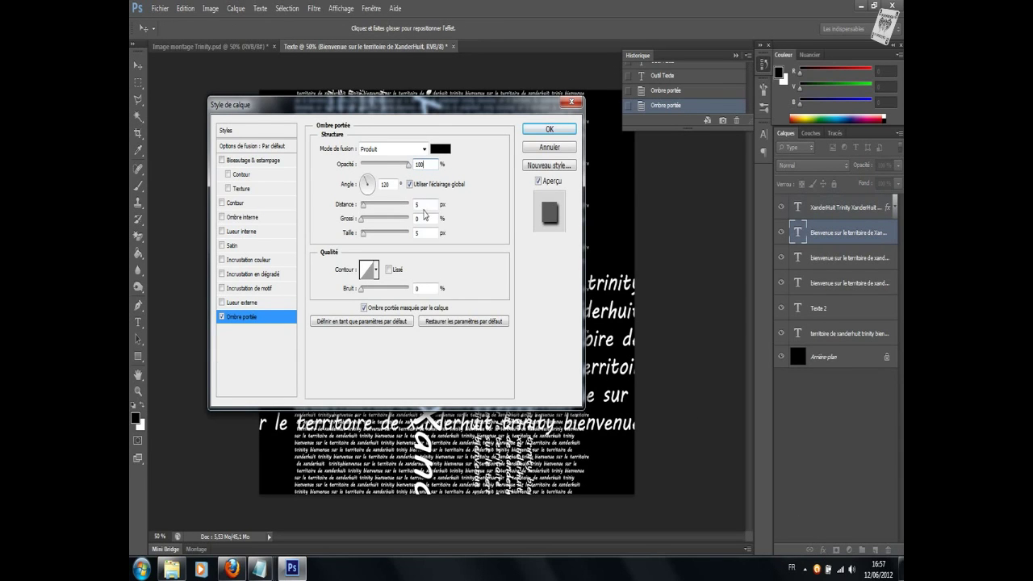
{"action": "double_click", "coordinate": [424, 213]}
{"action": "type", "text": "10"}
{"action": "left_click", "coordinate": [540, 130]}
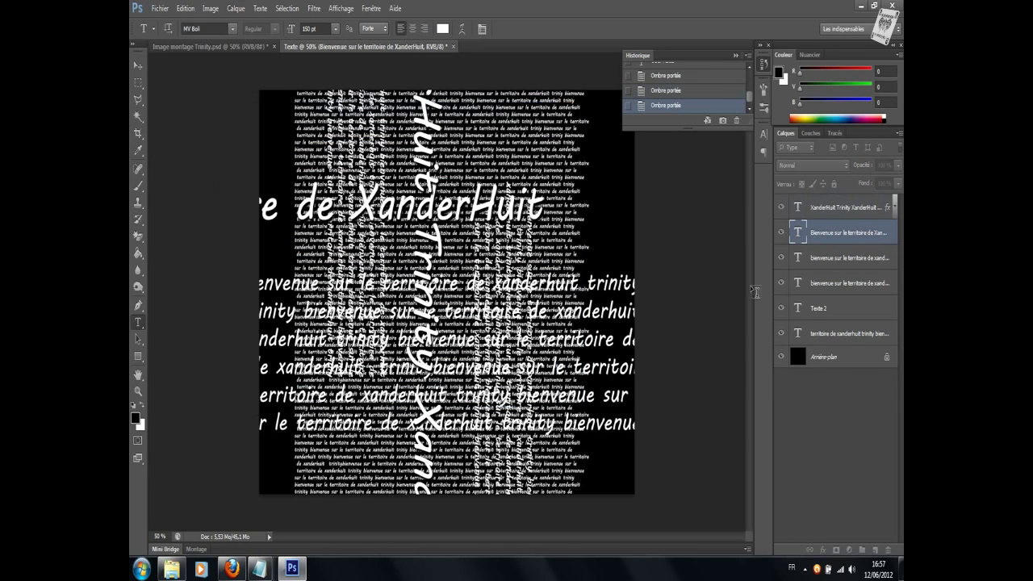
Add a drop shadow to the large repeating bienvenue text band layer
{"action": "left_click", "coordinate": [835, 284]}
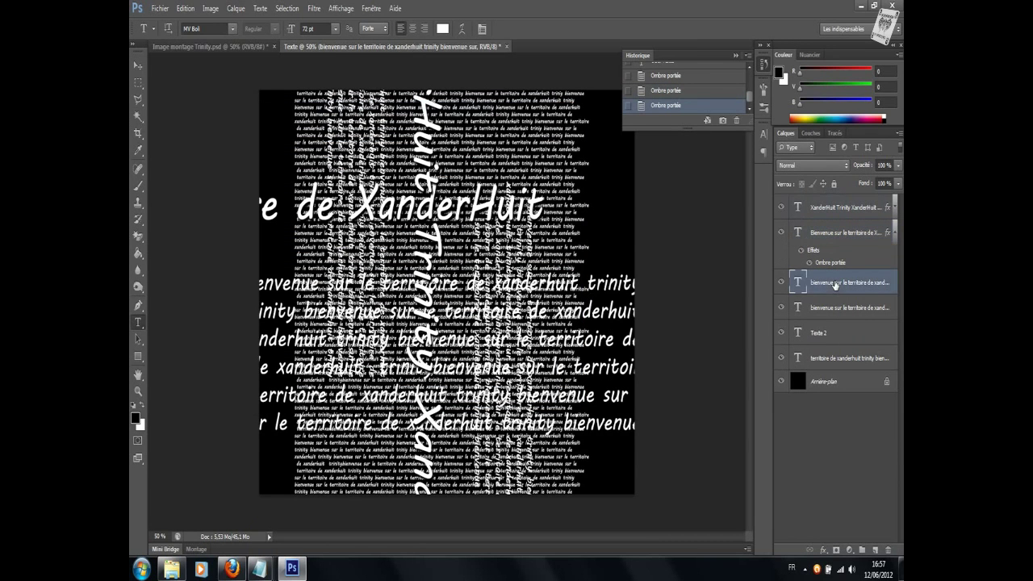
{"action": "left_click", "coordinate": [823, 549]}
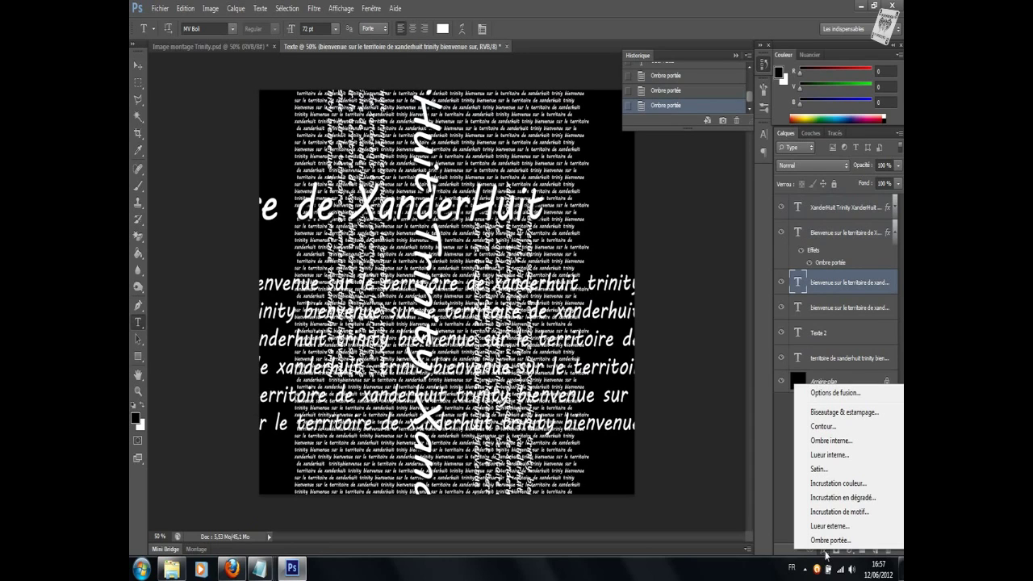
{"action": "left_click", "coordinate": [756, 510]}
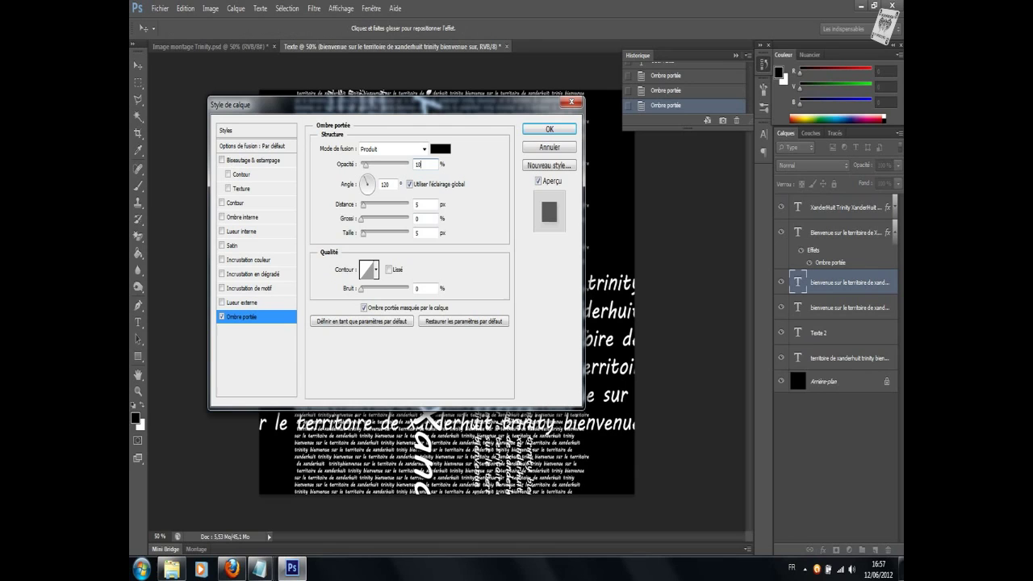
{"action": "left_click", "coordinate": [548, 129]}
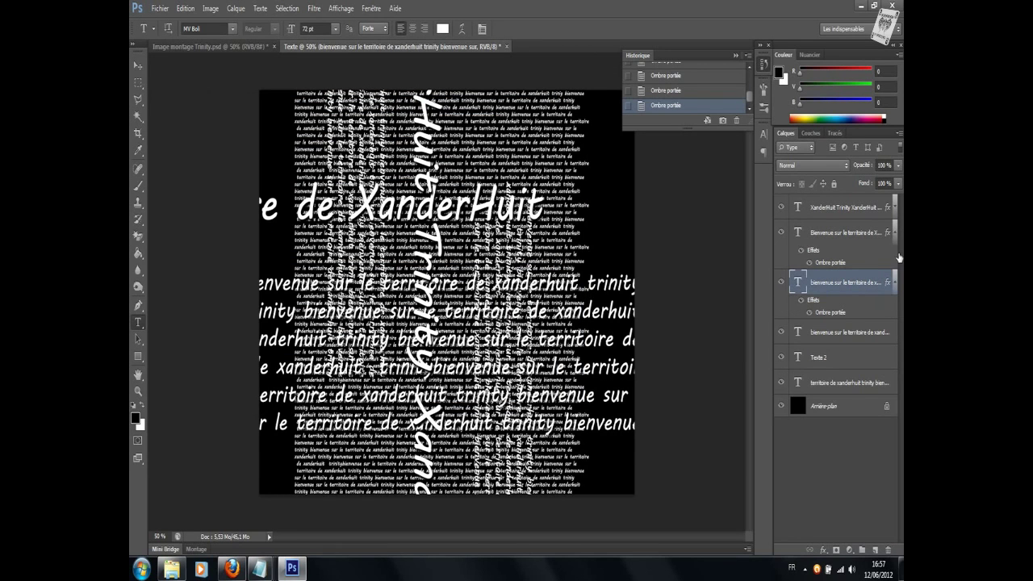
{"action": "left_click", "coordinate": [894, 259]}
{"action": "left_click", "coordinate": [894, 259]}
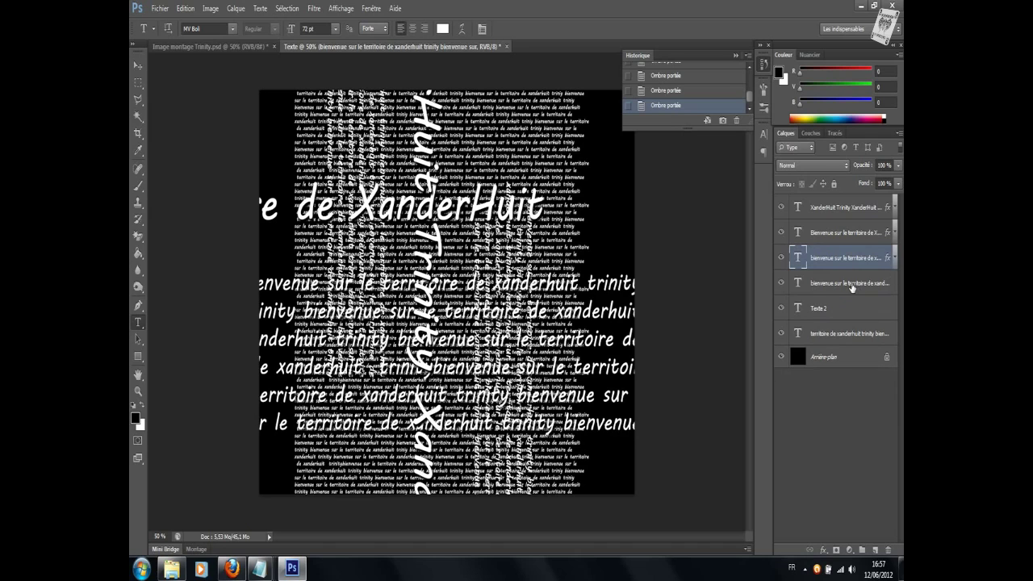
Give the 36 pt bienvenue text layer a drop shadow at 100% opacity
{"action": "left_click", "coordinate": [851, 284]}
{"action": "left_click", "coordinate": [824, 551]}
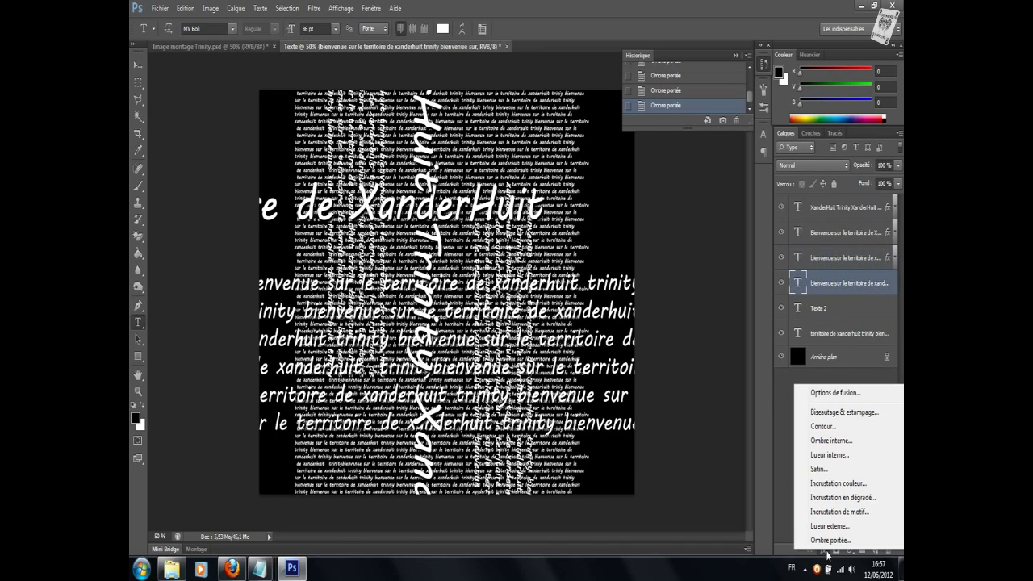
{"action": "left_click", "coordinate": [829, 540]}
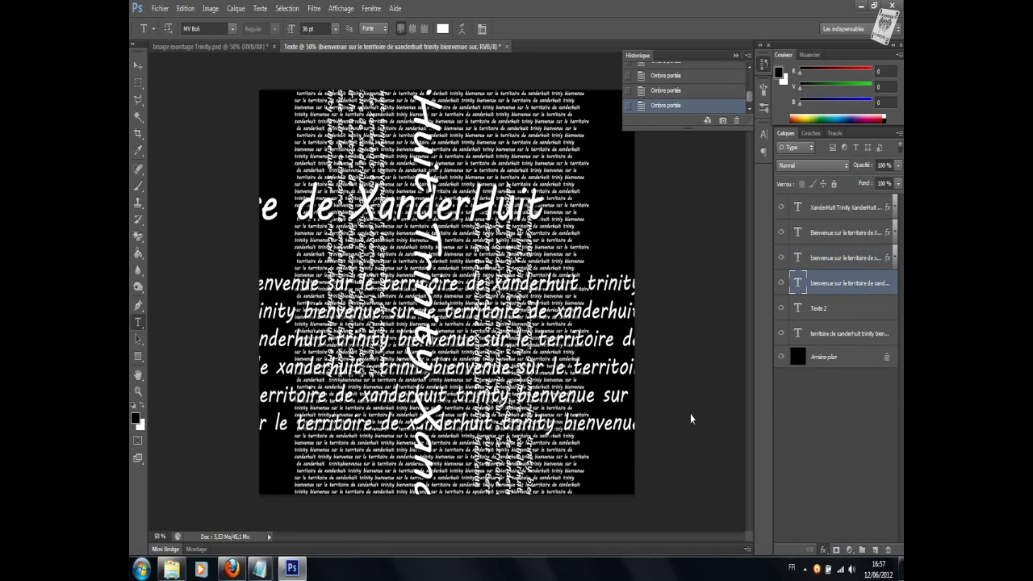
{"action": "type", "text": "100"}
{"action": "key", "text": "Tab"}
{"action": "key", "text": "Tab"}
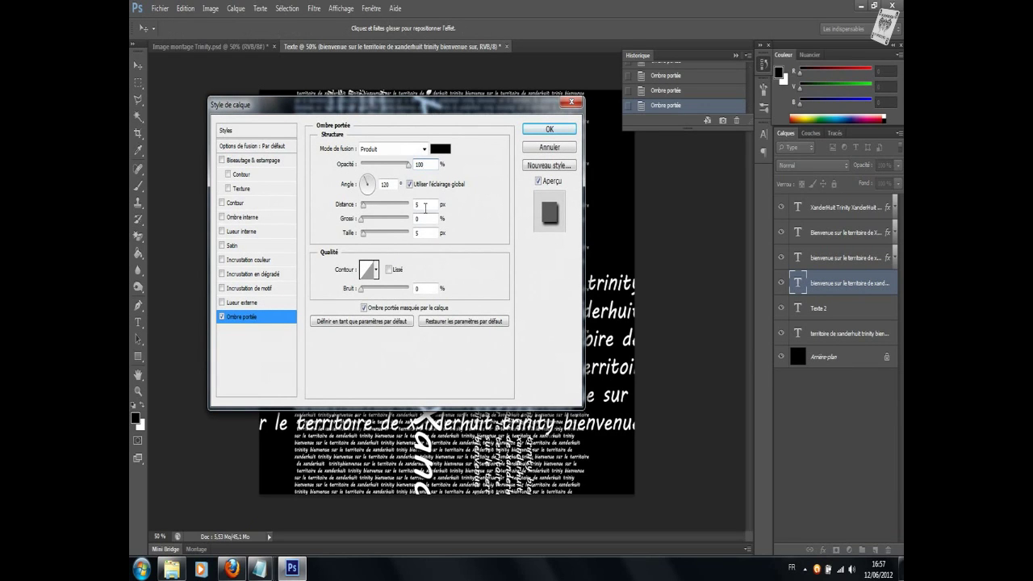
{"action": "left_click", "coordinate": [548, 129]}
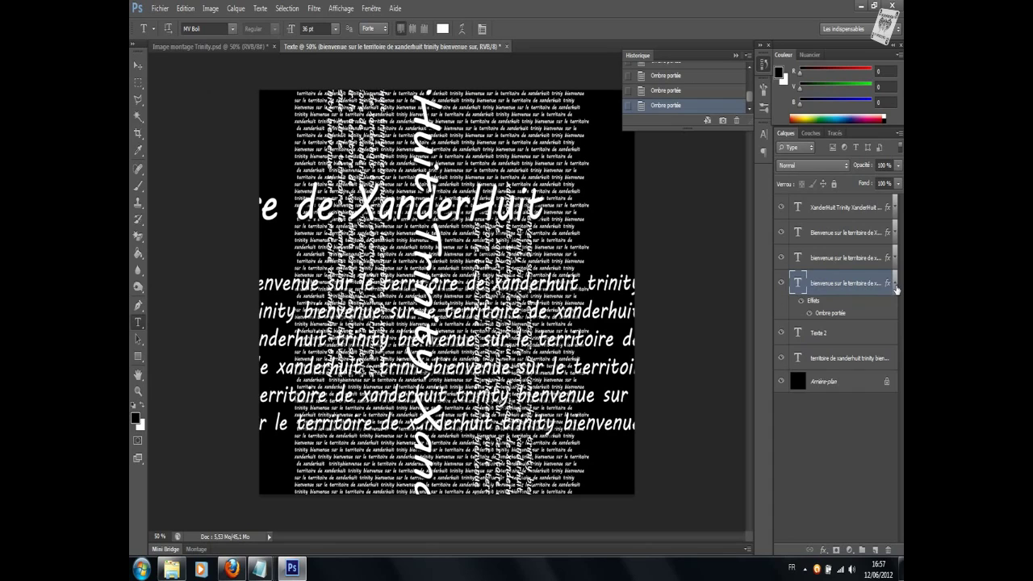
{"action": "left_click", "coordinate": [894, 283]}
{"action": "left_click", "coordinate": [875, 313]}
Add a drop shadow with 10 px distance to the Texte 2 layer
{"action": "left_click", "coordinate": [828, 550]}
{"action": "key", "text": "Escape"}
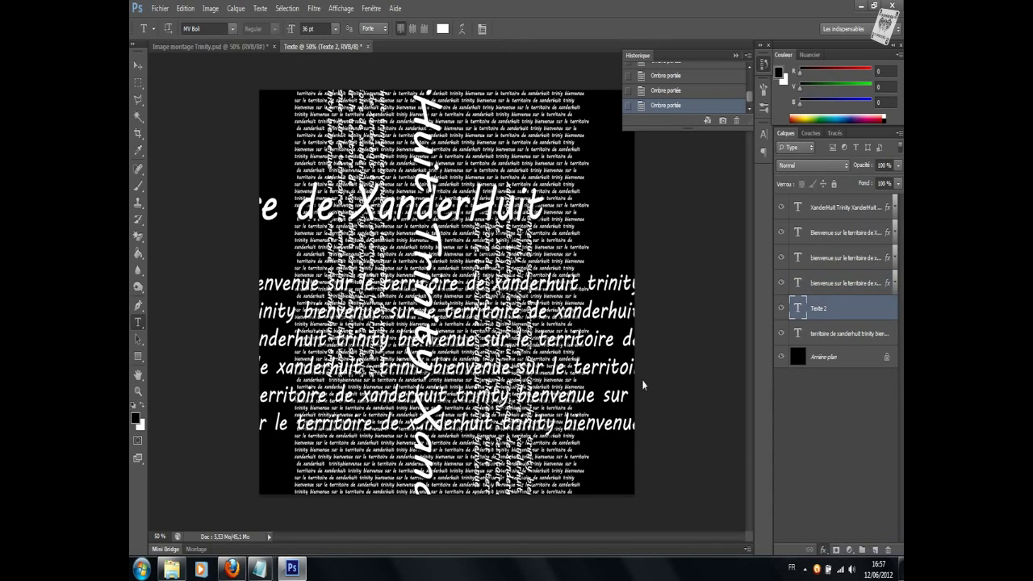
{"action": "type", "text": "10"}
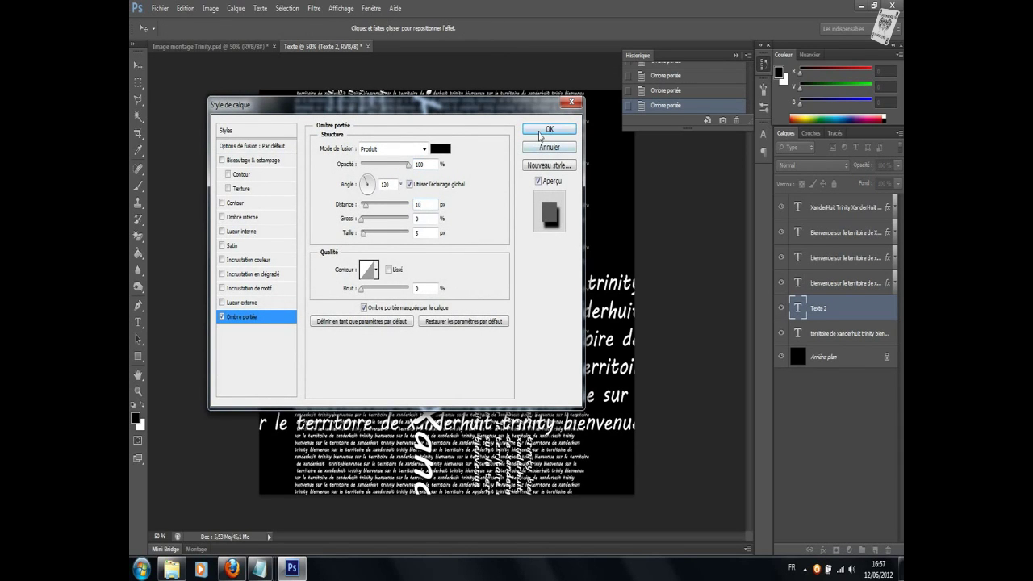
{"action": "left_click", "coordinate": [542, 130]}
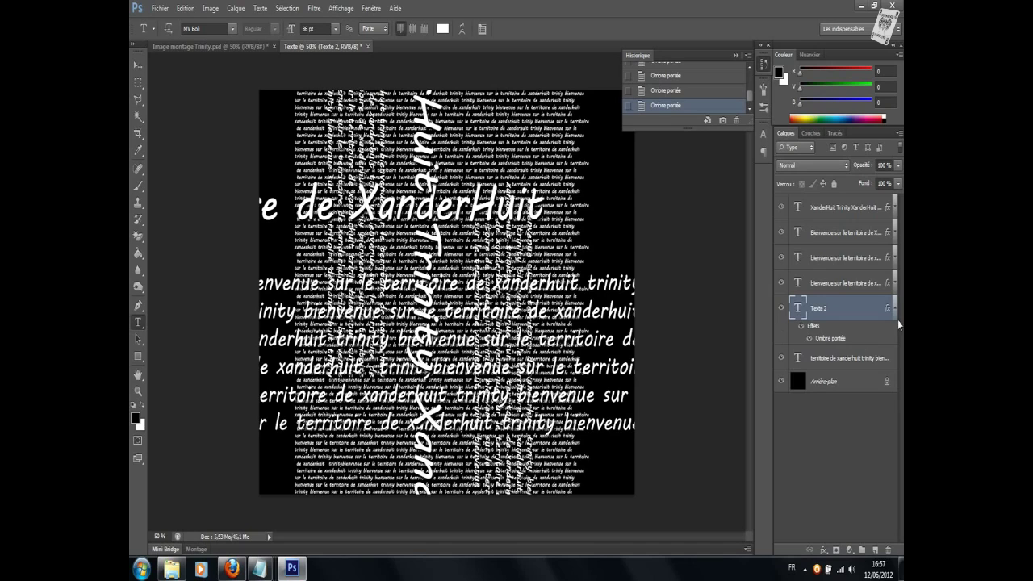
Add a 100% opacity drop shadow to the territoire de xanderhuit text layer
{"action": "left_click", "coordinate": [867, 358]}
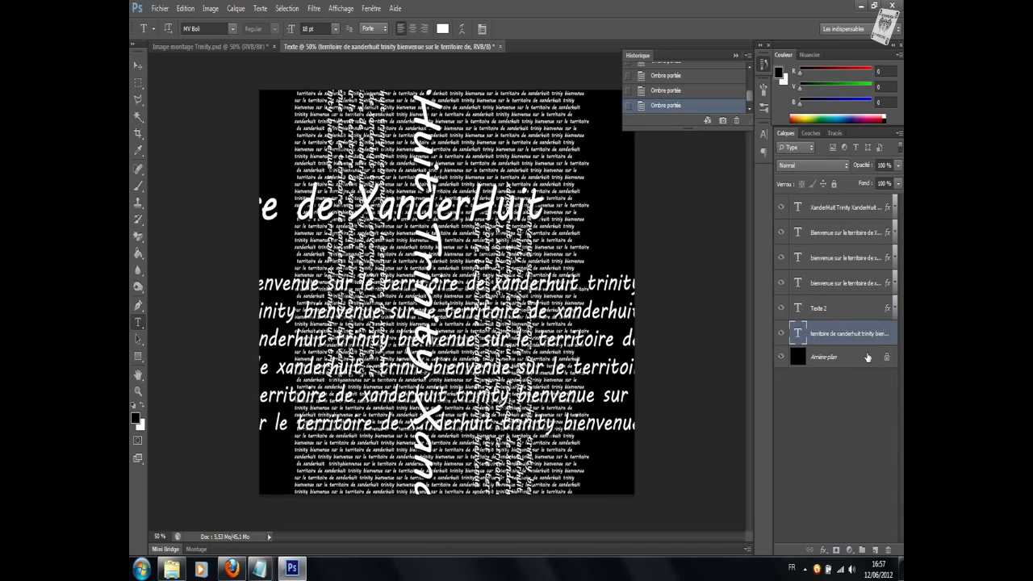
{"action": "left_click", "coordinate": [823, 550]}
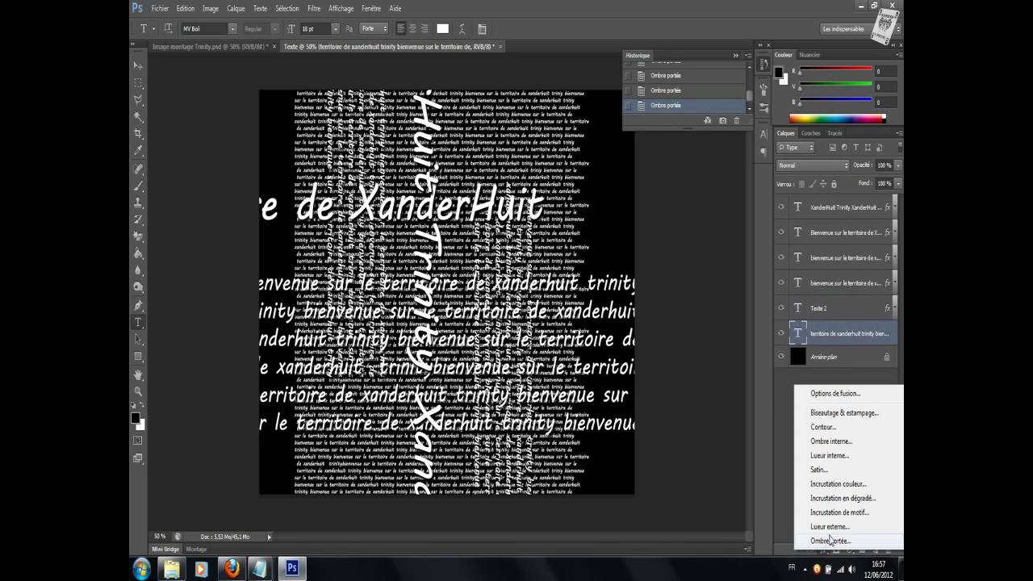
{"action": "left_click", "coordinate": [830, 540]}
{"action": "type", "text": "100"}
{"action": "key", "text": "Tab"}
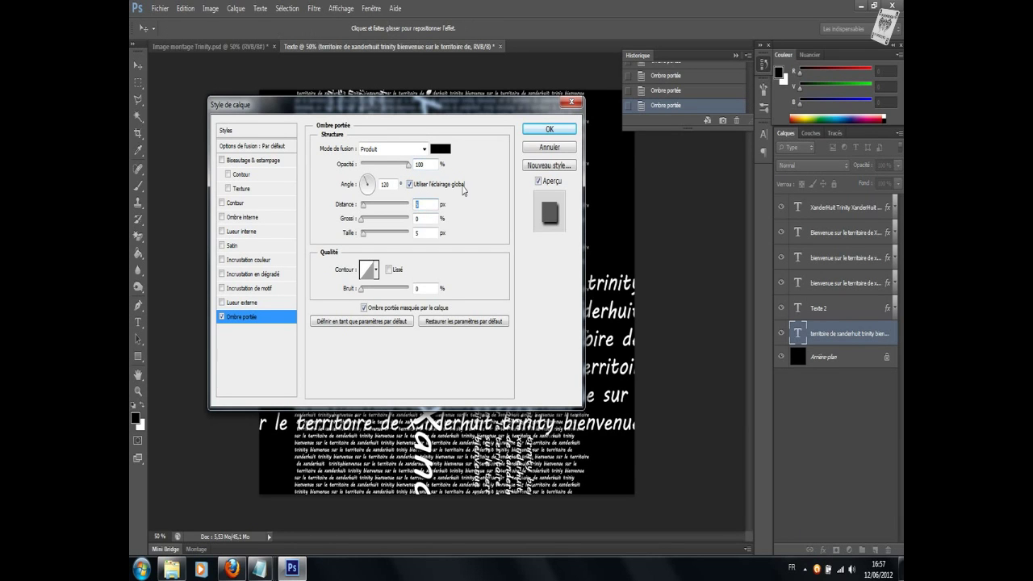
{"action": "left_click", "coordinate": [549, 129]}
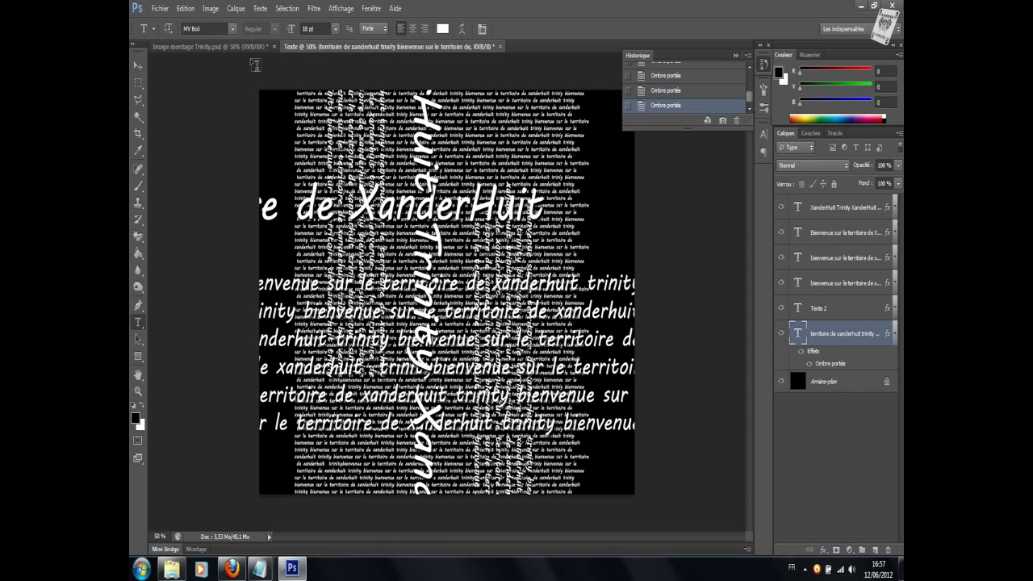
{"action": "left_click", "coordinate": [235, 9]}
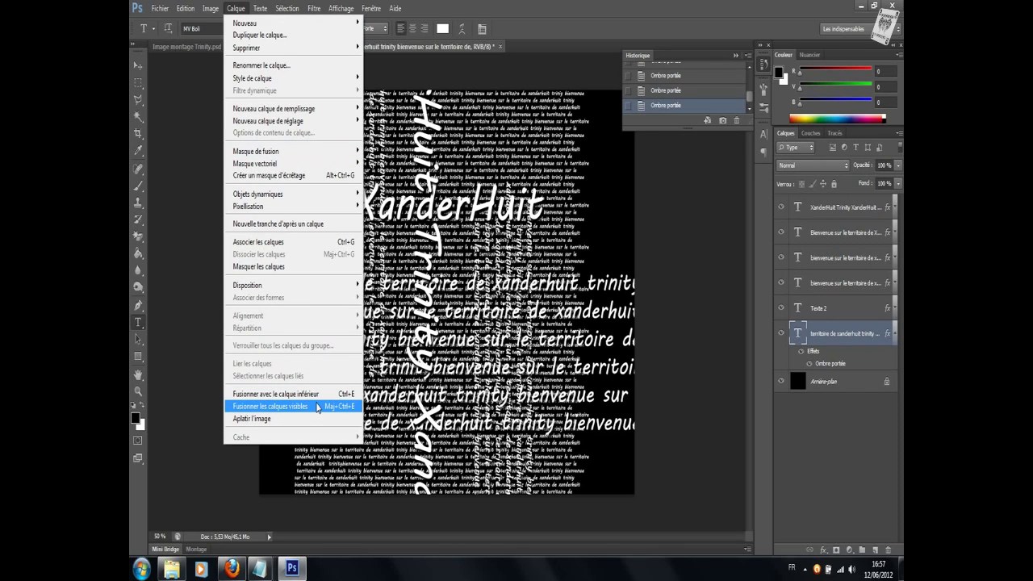
Merge the Texte layers and paste the collage into the Image montage Trinity portrait
{"action": "left_click", "coordinate": [318, 407]}
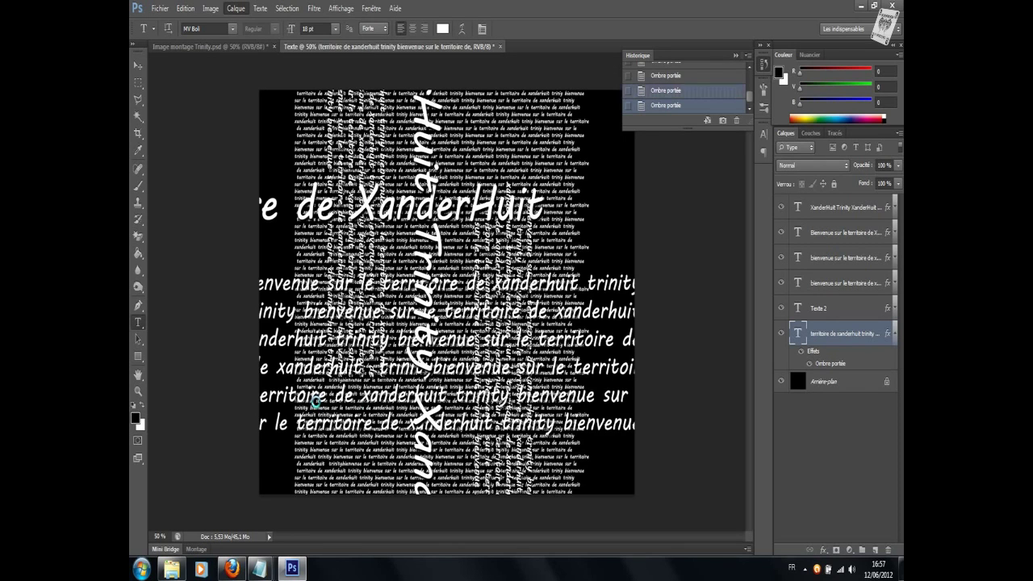
{"action": "left_click", "coordinate": [138, 64]}
{"action": "key", "text": "ctrl+a"}
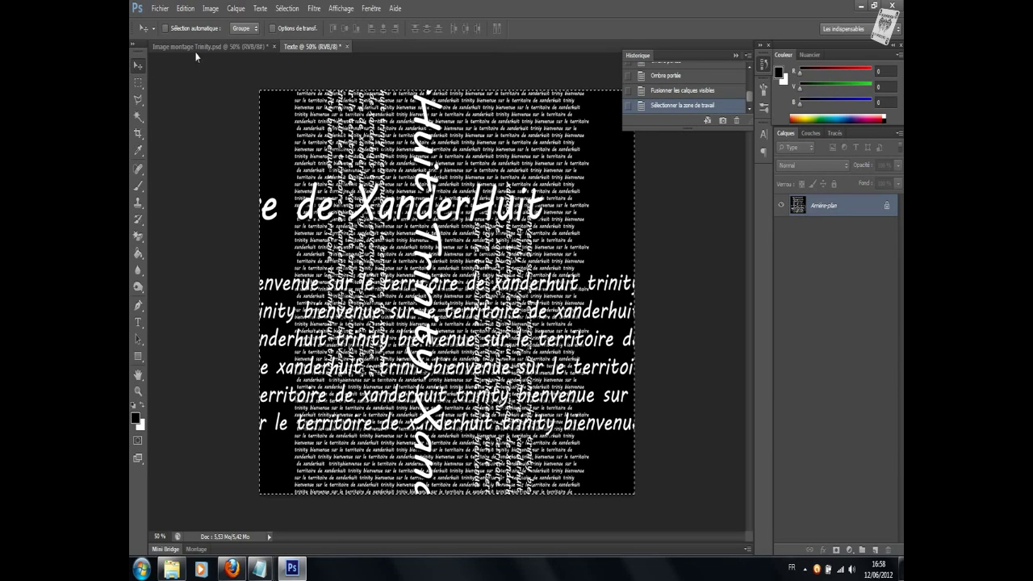
{"action": "left_click", "coordinate": [198, 46]}
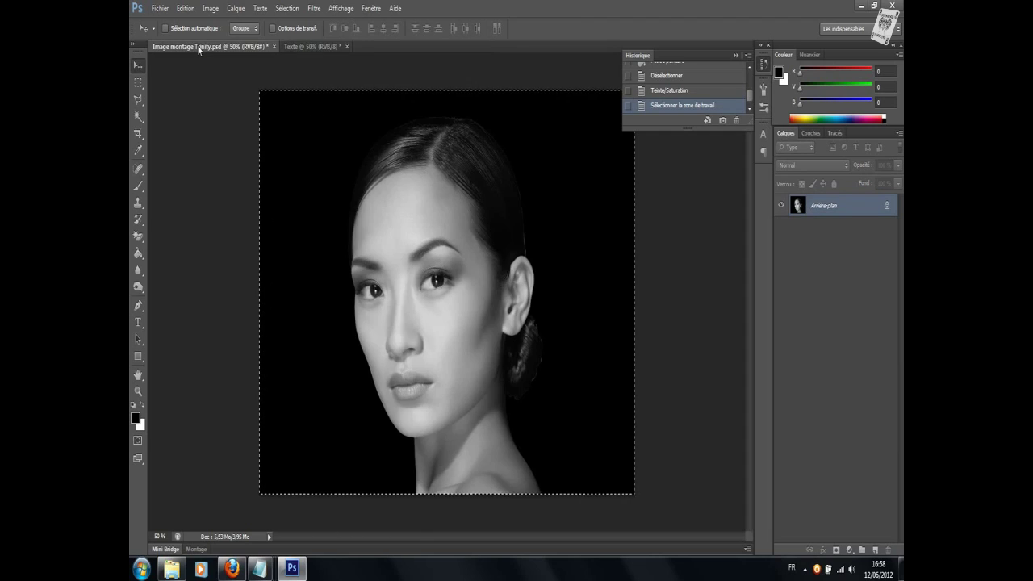
{"action": "key", "text": "ctrl+d"}
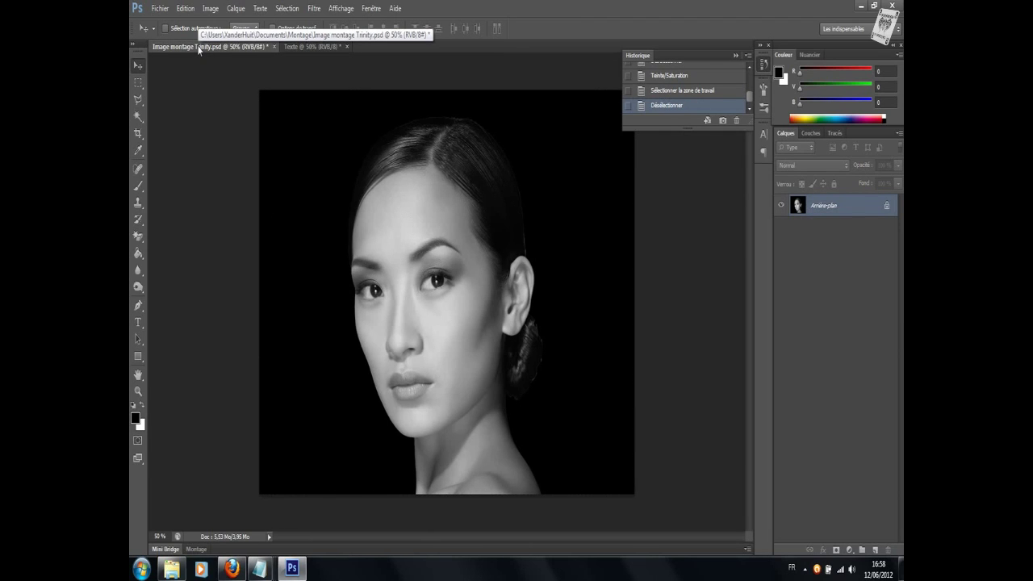
{"action": "key", "text": "ctrl+v"}
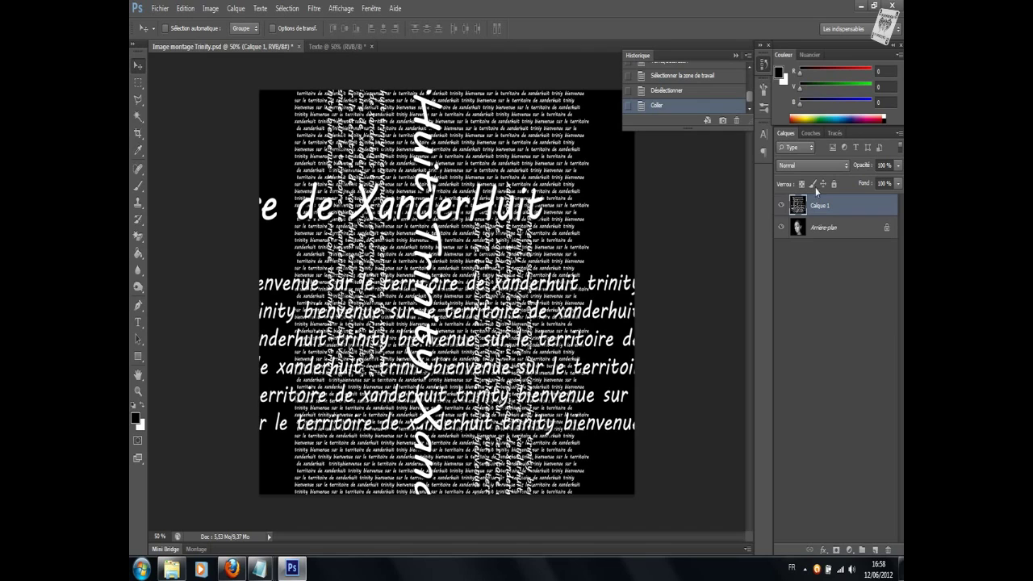
Set Calque 1's blend mode to Incrustation
{"action": "left_click", "coordinate": [844, 166]}
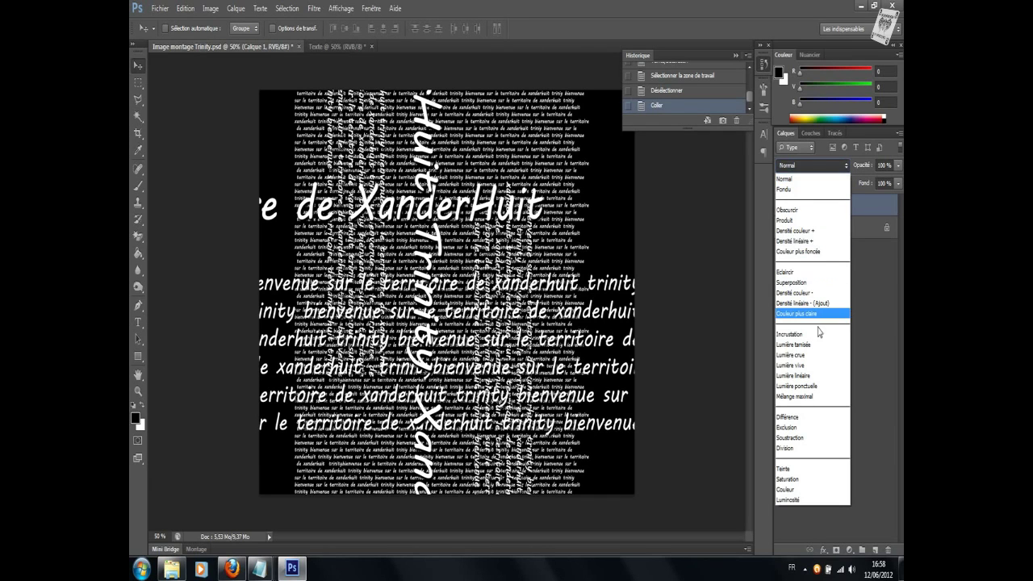
{"action": "left_click", "coordinate": [814, 334]}
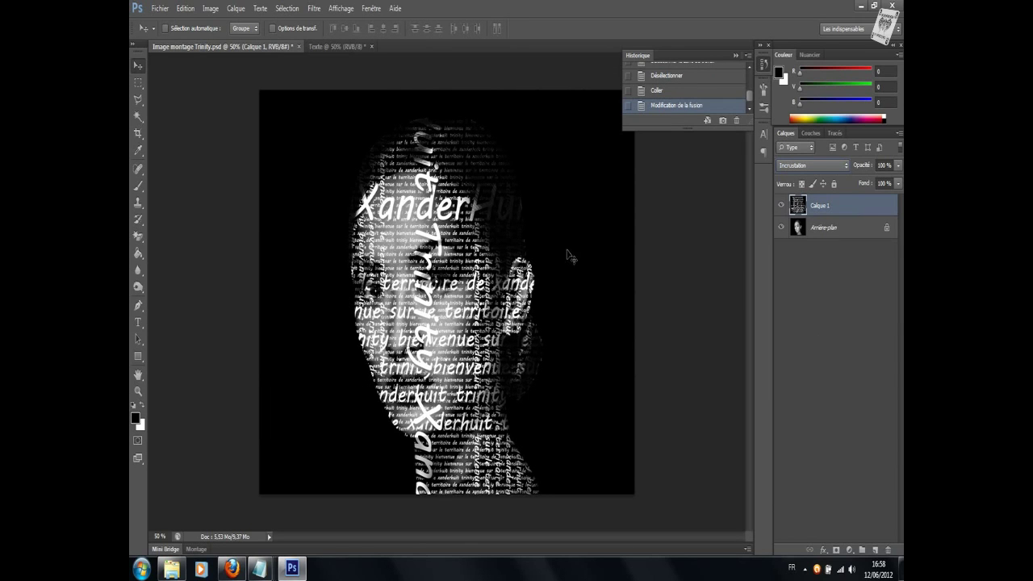
Apply the Dispersion filter to Calque 1, using Image montage Trinity.psd as the map
{"action": "left_click", "coordinate": [315, 8]}
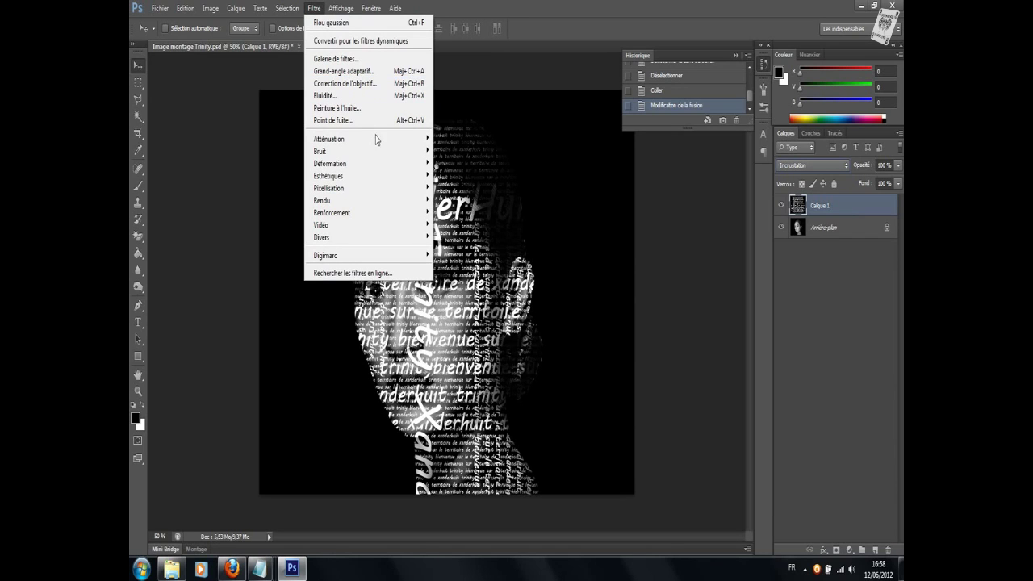
{"action": "mouse_move", "coordinate": [367, 163]}
{"action": "left_click", "coordinate": [485, 199]}
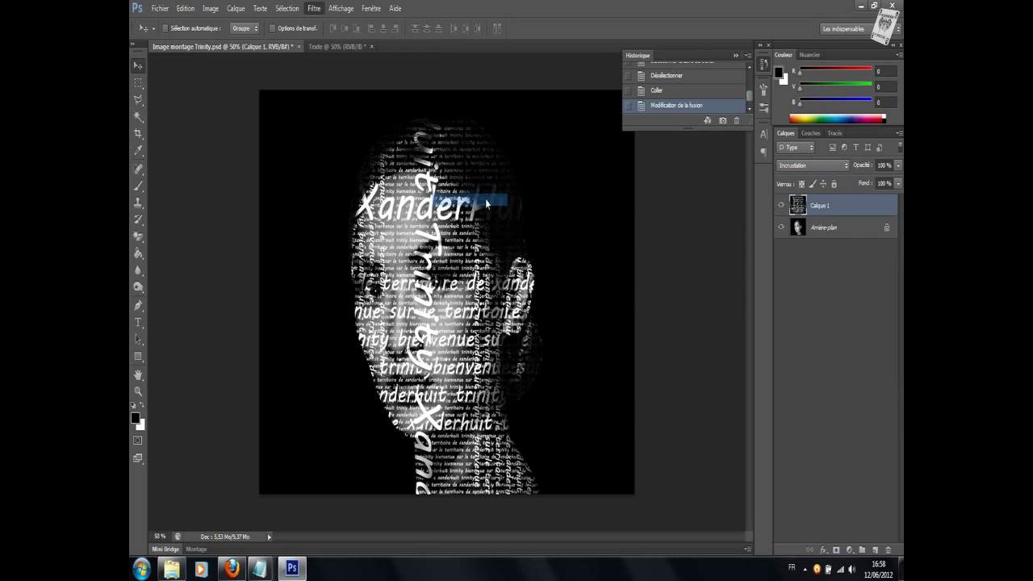
{"action": "left_click", "coordinate": [609, 263]}
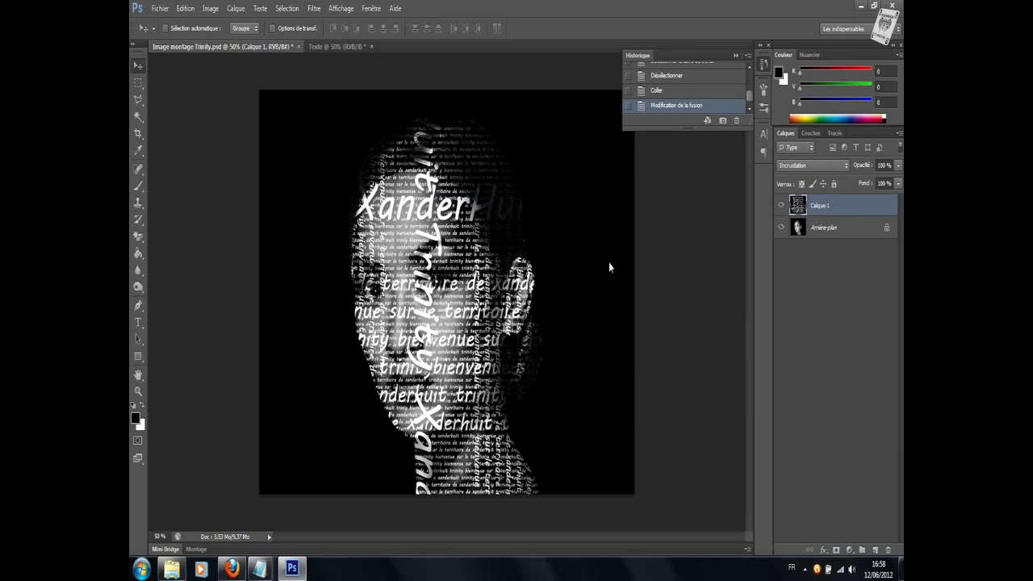
{"action": "left_click", "coordinate": [243, 127]}
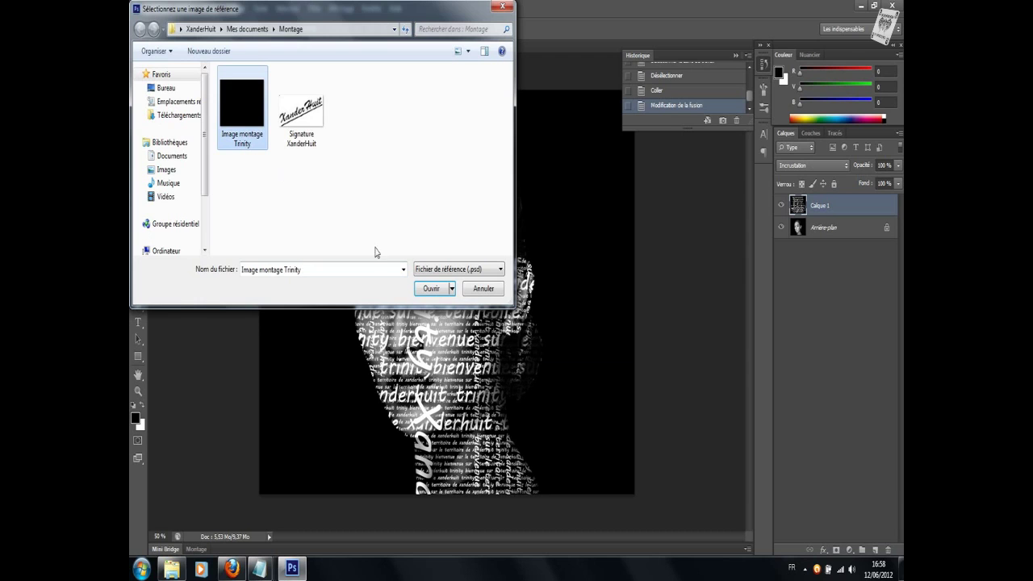
{"action": "left_click", "coordinate": [434, 286]}
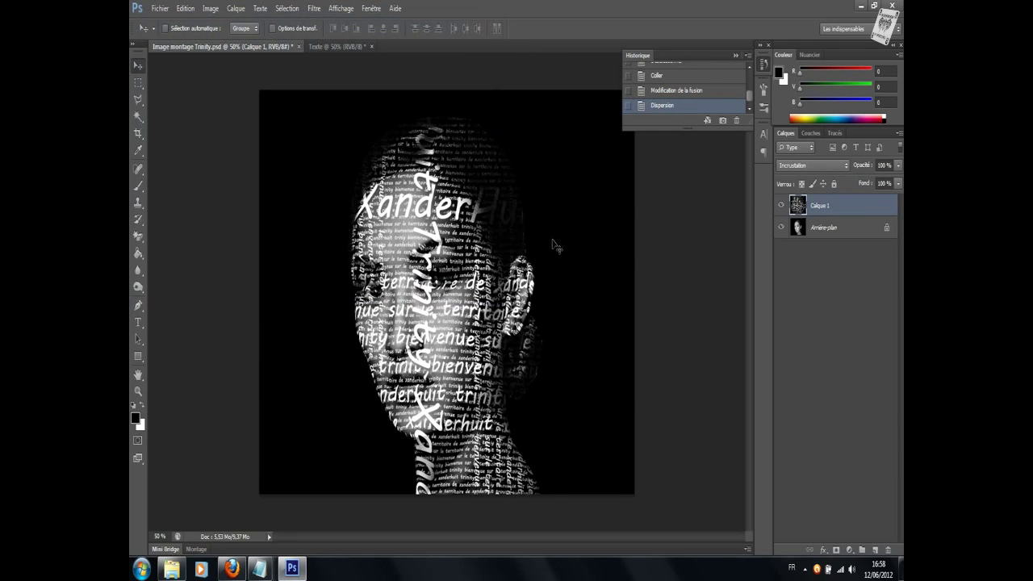
On the Arrière-plan layer, dodge (Densité -) the lower face and a vertical strip along the text
{"action": "left_click", "coordinate": [822, 228]}
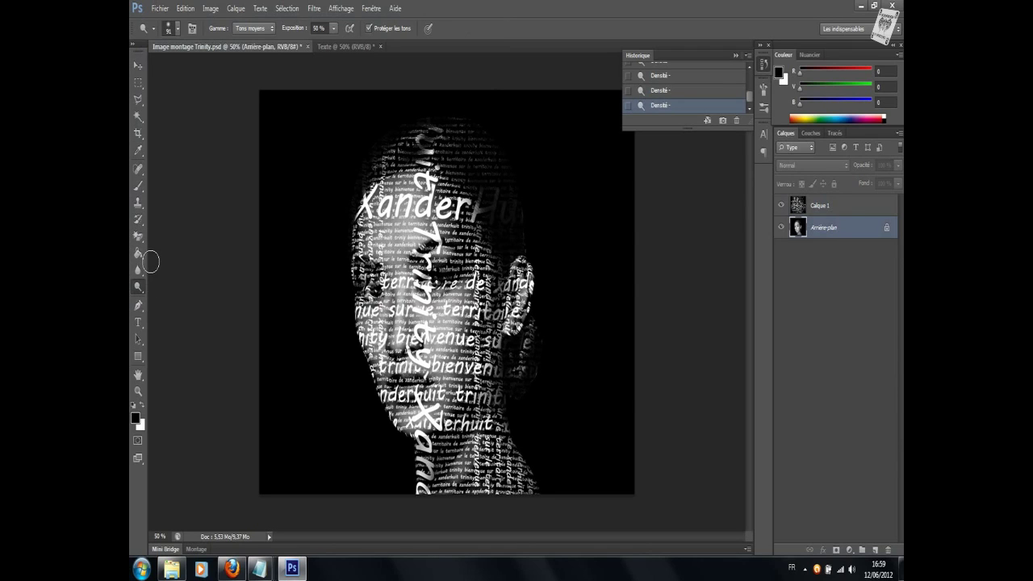
{"action": "right_click", "coordinate": [142, 291]}
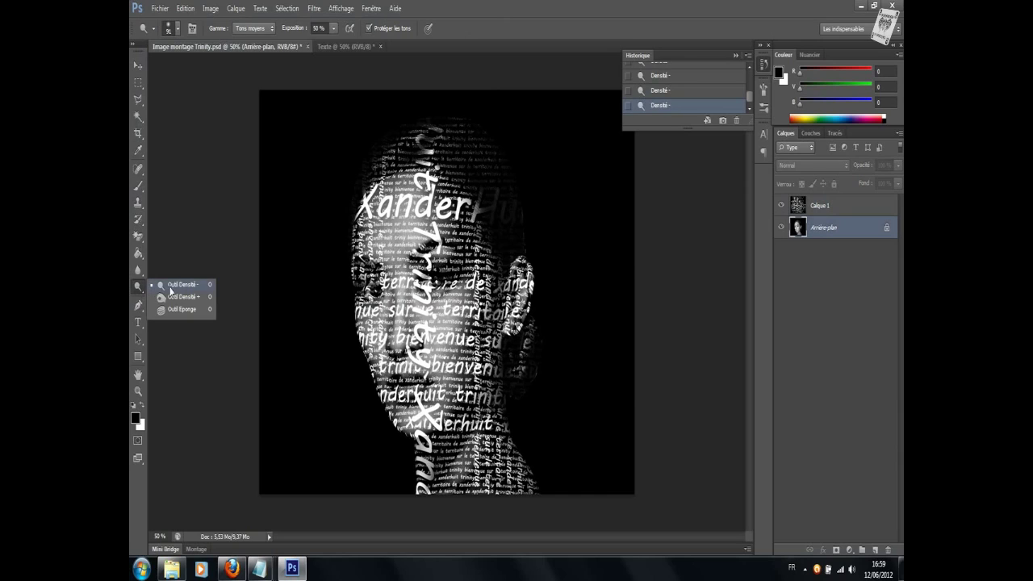
{"action": "left_click", "coordinate": [180, 287]}
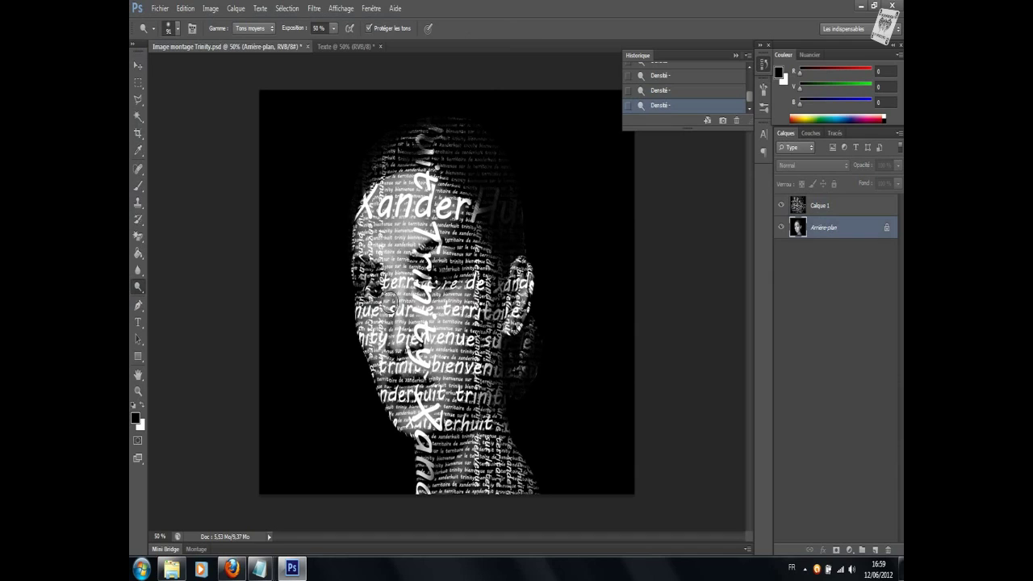
{"action": "mouse_move", "coordinate": [386, 373]}
{"action": "left_mouse_down"}
{"action": "mouse_move", "coordinate": [449, 405]}
{"action": "mouse_move", "coordinate": [438, 256]}
{"action": "left_mouse_up"}
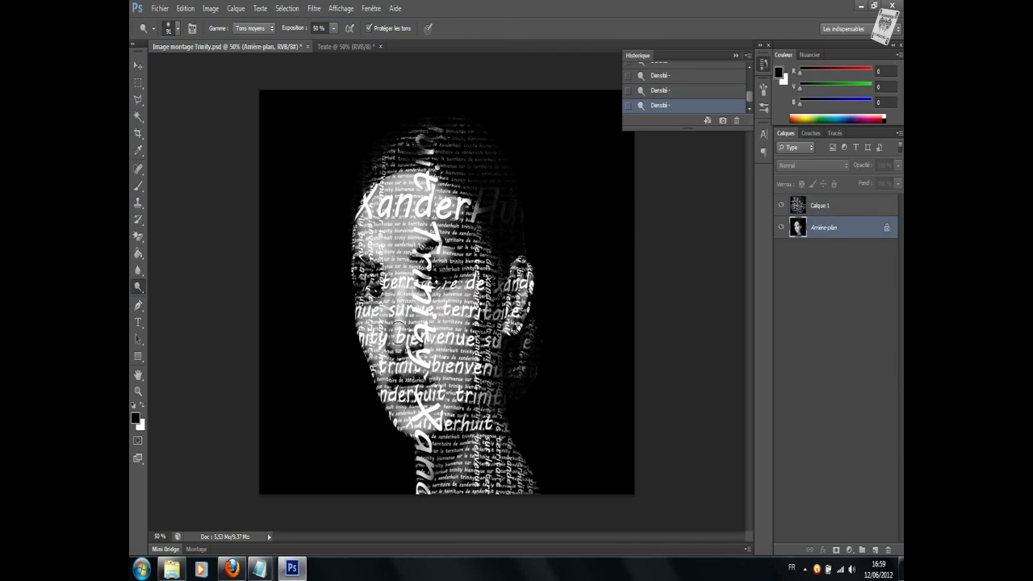
{"action": "left_click_drag", "start_coordinate": [399, 279], "coordinate": [412, 352]}
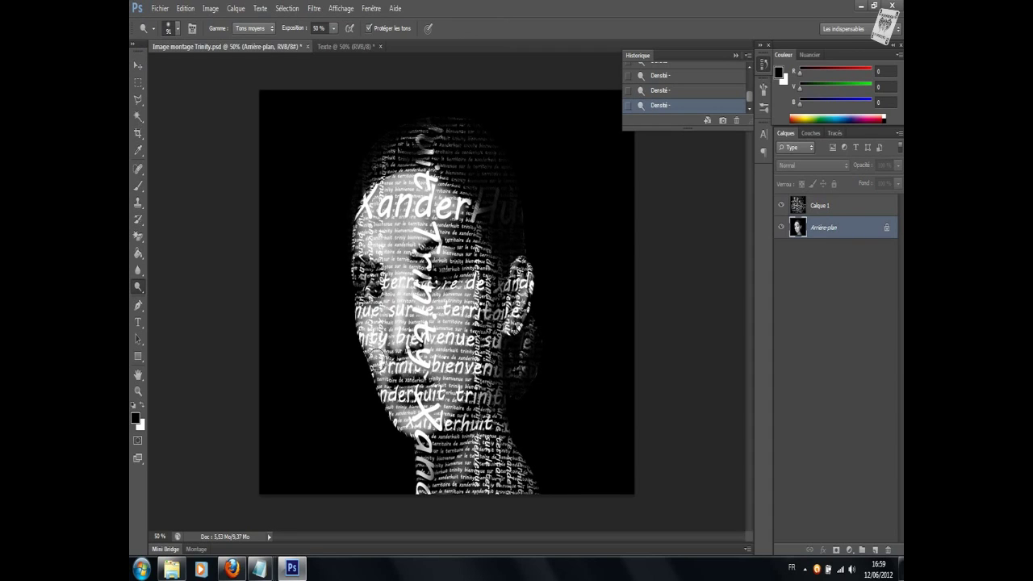
{"action": "mouse_move", "coordinate": [432, 310]}
{"action": "left_mouse_down"}
{"action": "mouse_move", "coordinate": [442, 380]}
{"action": "mouse_move", "coordinate": [457, 323]}
{"action": "mouse_move", "coordinate": [449, 311]}
{"action": "left_mouse_up"}
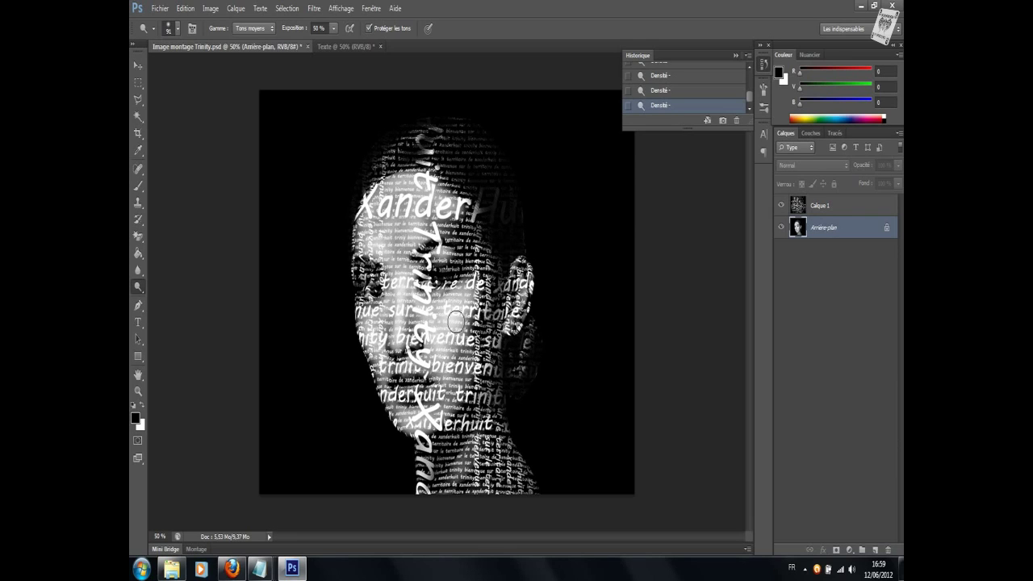
Burn (Densité +) the shadows on the left cheek, chin, neck, jaw, temple and mid-face
{"action": "right_click", "coordinate": [136, 289]}
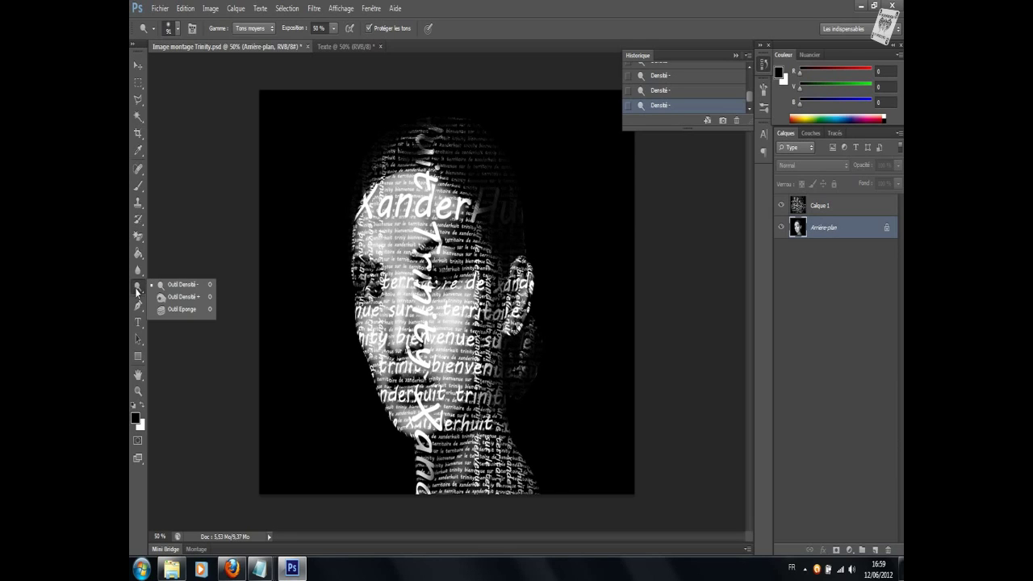
{"action": "left_click", "coordinate": [183, 299]}
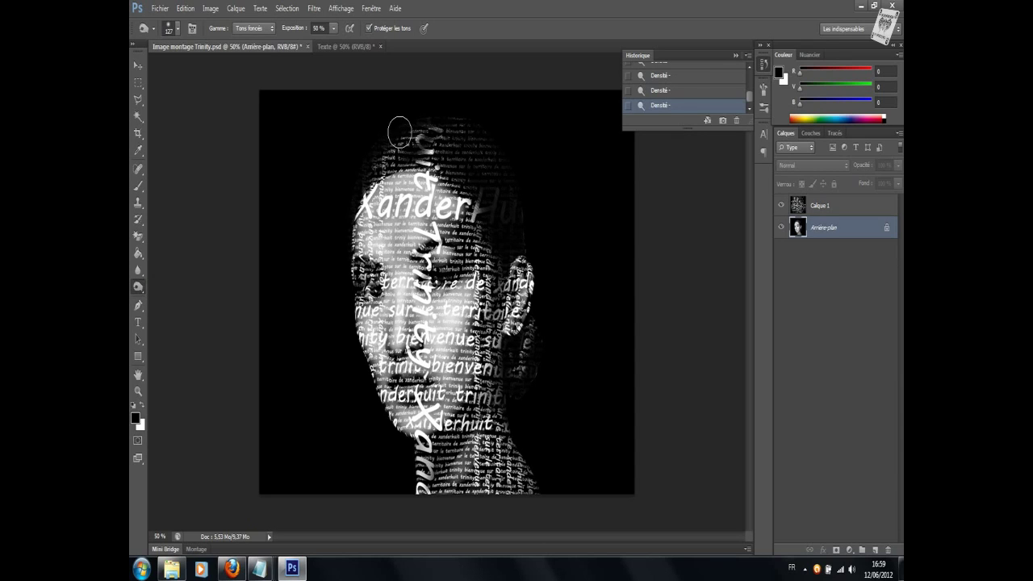
{"action": "left_click_drag", "start_coordinate": [347, 198], "coordinate": [340, 247]}
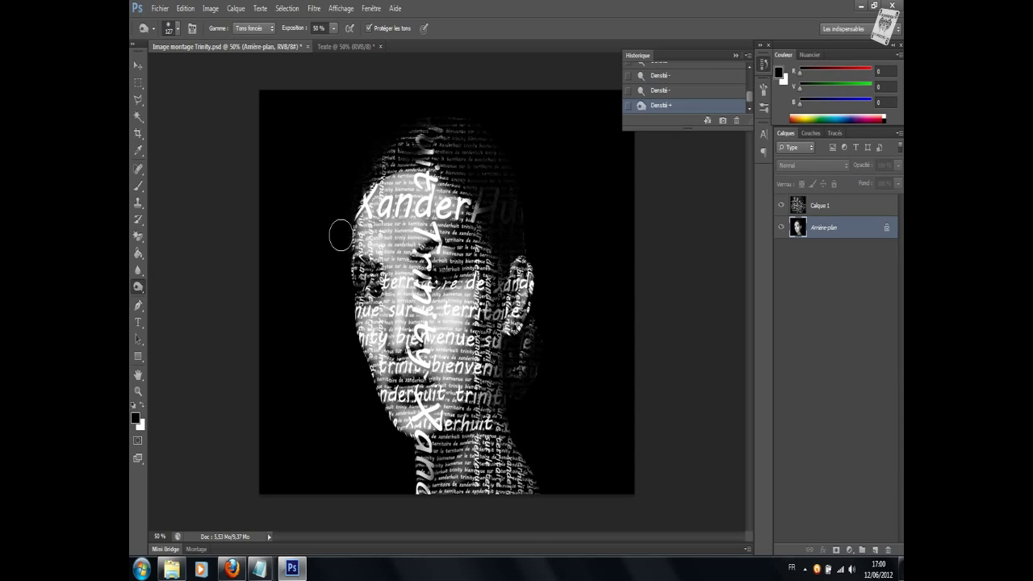
{"action": "mouse_move", "coordinate": [447, 444]}
{"action": "left_mouse_down"}
{"action": "mouse_move", "coordinate": [442, 461]}
{"action": "mouse_move", "coordinate": [494, 359]}
{"action": "left_mouse_up"}
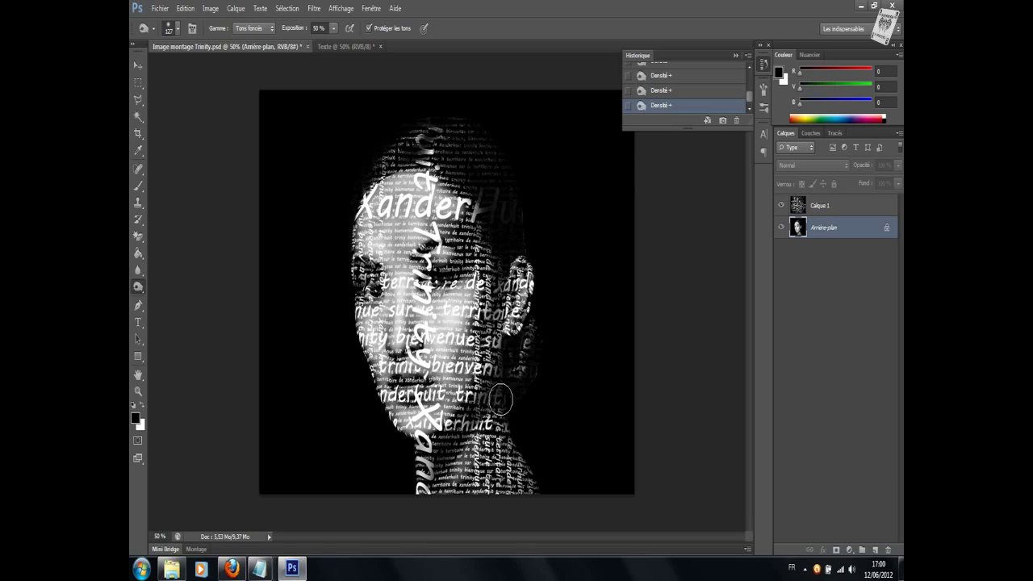
{"action": "mouse_move", "coordinate": [506, 414]}
{"action": "left_mouse_down"}
{"action": "mouse_move", "coordinate": [540, 496]}
{"action": "mouse_move", "coordinate": [472, 504]}
{"action": "left_mouse_up"}
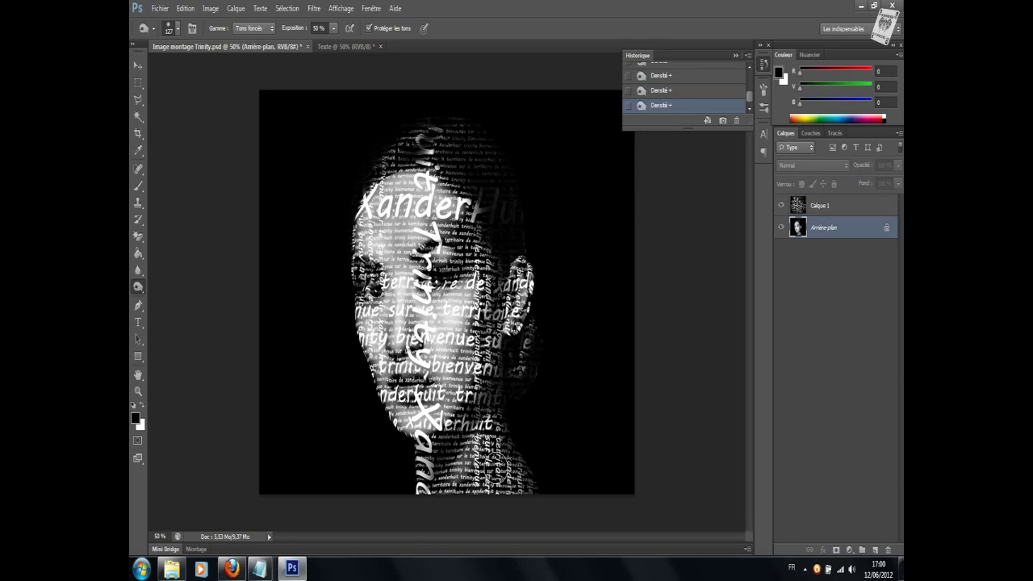
{"action": "mouse_move", "coordinate": [508, 464]}
{"action": "left_mouse_down"}
{"action": "mouse_move", "coordinate": [520, 504]}
{"action": "mouse_move", "coordinate": [481, 513]}
{"action": "left_mouse_up"}
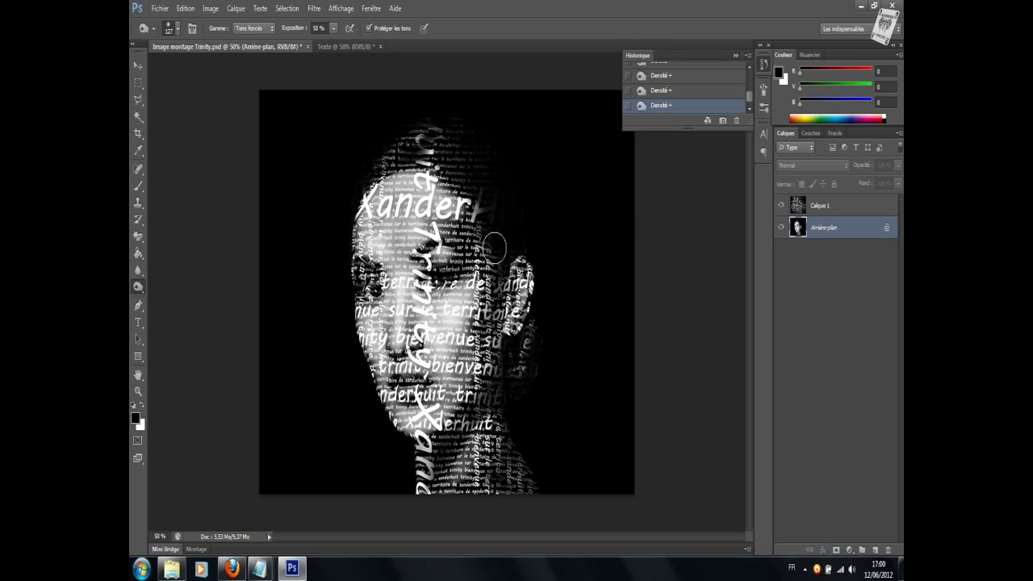
{"action": "mouse_move", "coordinate": [495, 263]}
{"action": "left_mouse_down"}
{"action": "mouse_move", "coordinate": [487, 391]}
{"action": "mouse_move", "coordinate": [429, 490]}
{"action": "left_mouse_up"}
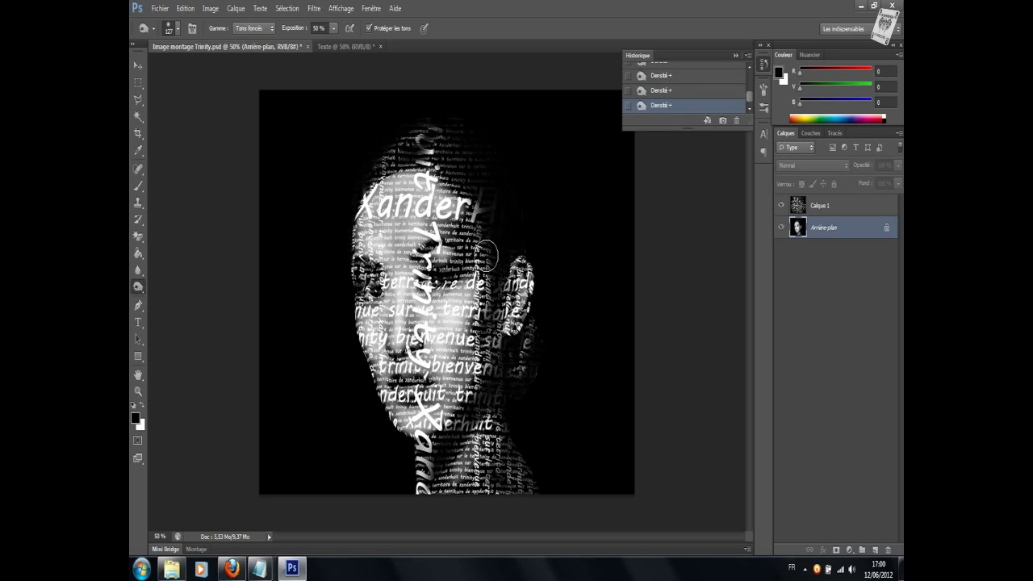
{"action": "left_click_drag", "start_coordinate": [477, 235], "coordinate": [493, 215]}
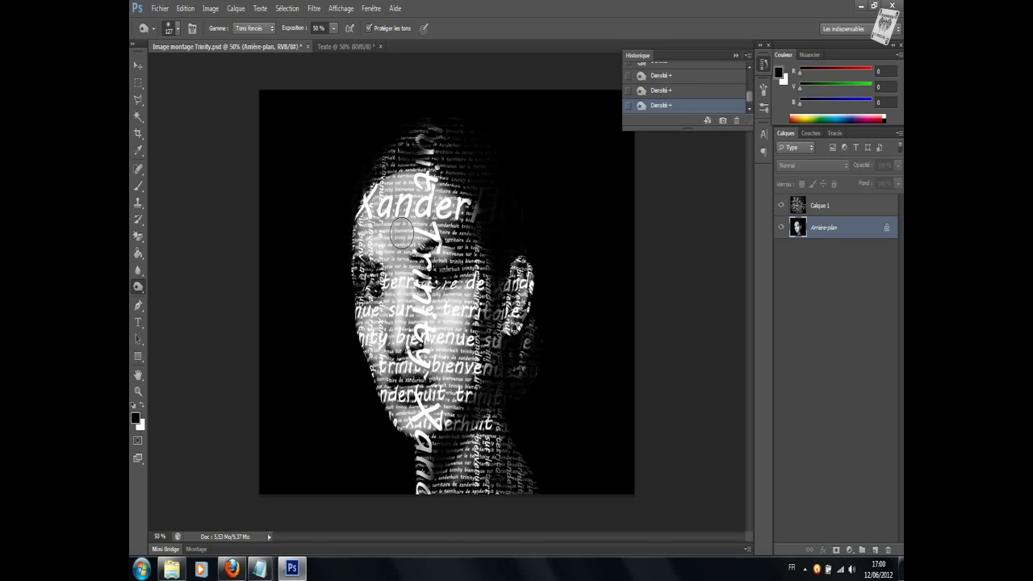
{"action": "left_click_drag", "start_coordinate": [357, 268], "coordinate": [360, 269]}
{"action": "left_click_drag", "start_coordinate": [426, 256], "coordinate": [487, 280]}
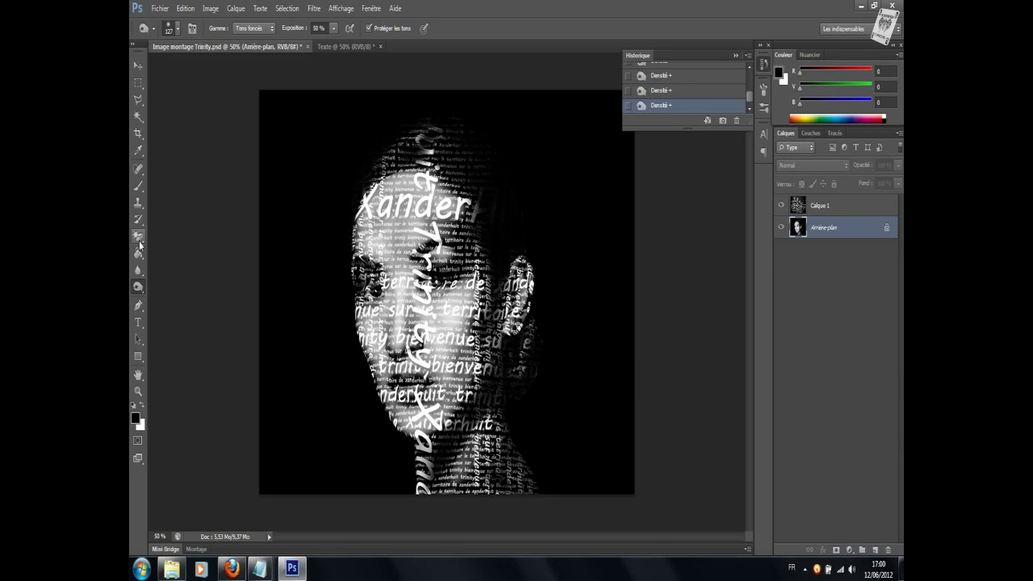
Dodge (Densité -) the midtones over the text on the neck and the ear
{"action": "right_click", "coordinate": [139, 287]}
{"action": "left_click", "coordinate": [173, 284]}
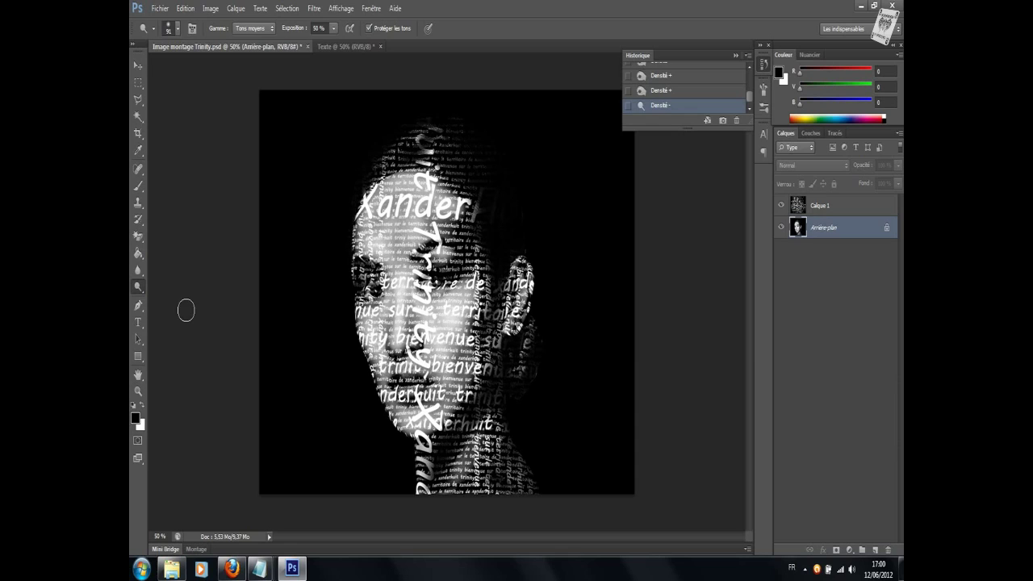
{"action": "mouse_move", "coordinate": [486, 432]}
{"action": "left_mouse_down"}
{"action": "mouse_move", "coordinate": [444, 498]}
{"action": "mouse_move", "coordinate": [436, 459]}
{"action": "mouse_move", "coordinate": [423, 495]}
{"action": "left_mouse_up"}
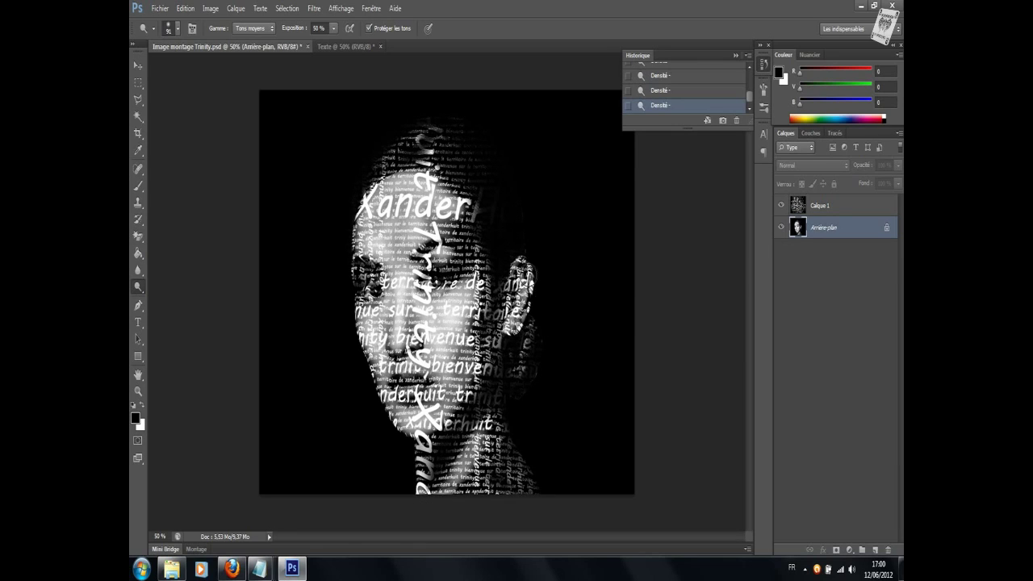
{"action": "mouse_move", "coordinate": [520, 270]}
{"action": "left_mouse_down"}
{"action": "mouse_move", "coordinate": [517, 326]}
{"action": "mouse_move", "coordinate": [516, 277]}
{"action": "left_mouse_up"}
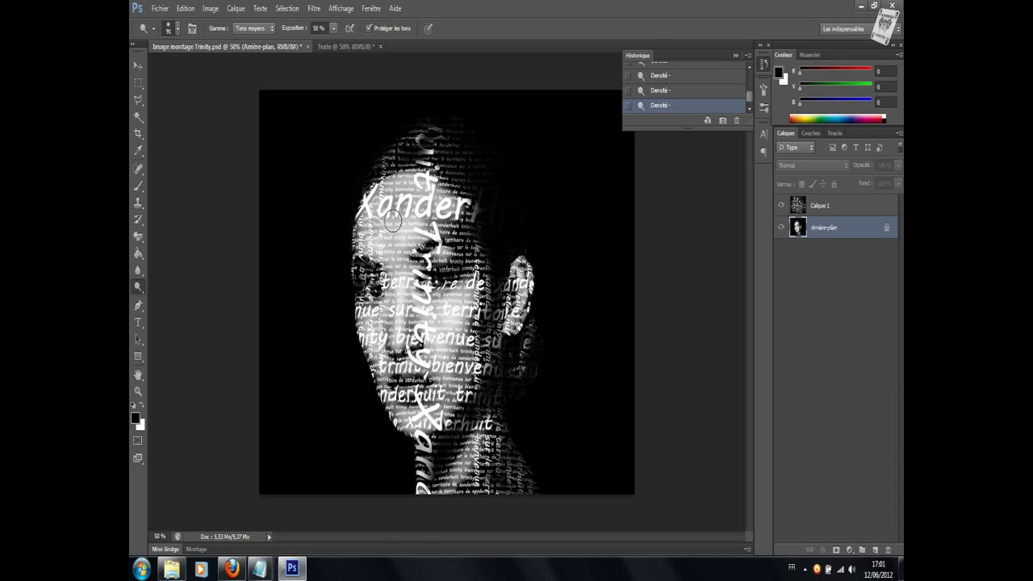
Open the Signature XanderHuit image file
{"action": "left_click", "coordinate": [161, 10]}
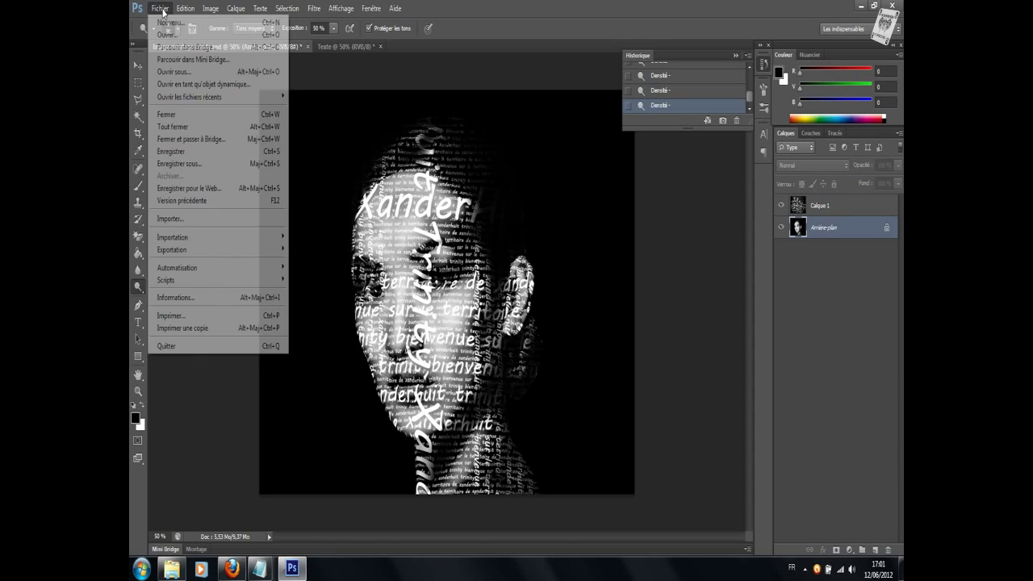
{"action": "left_click", "coordinate": [194, 35]}
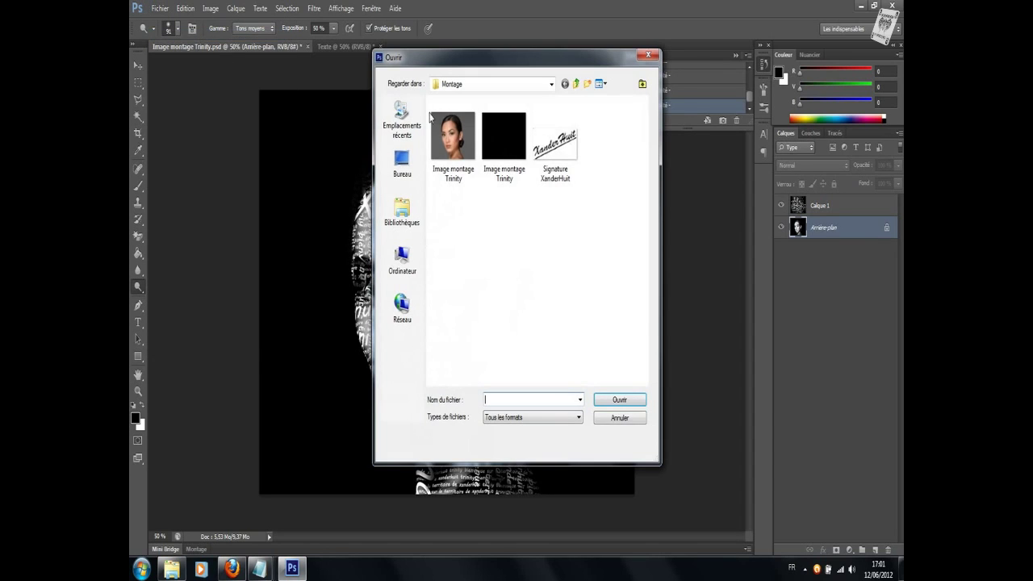
{"action": "left_click", "coordinate": [569, 150]}
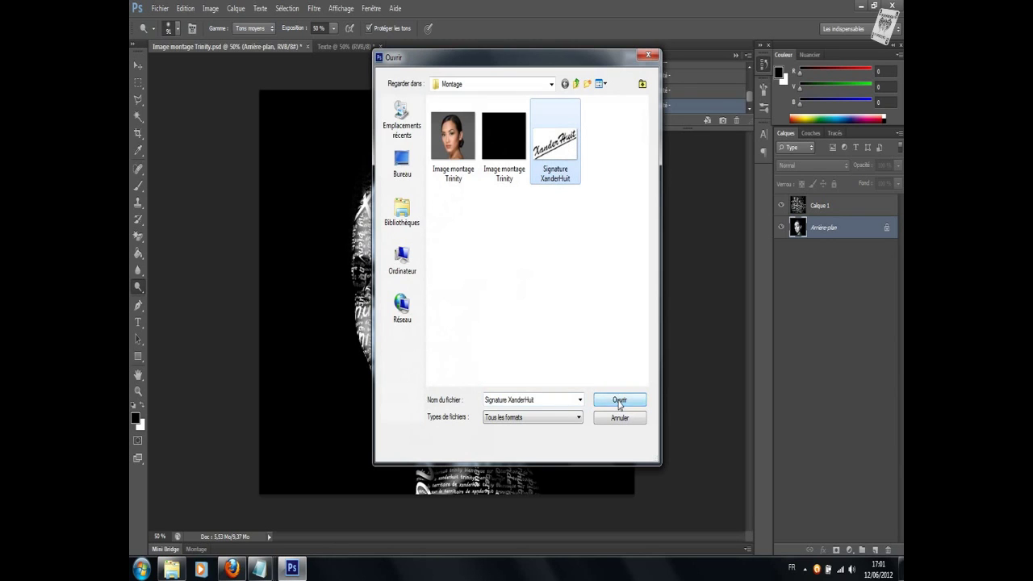
{"action": "left_click", "coordinate": [617, 399]}
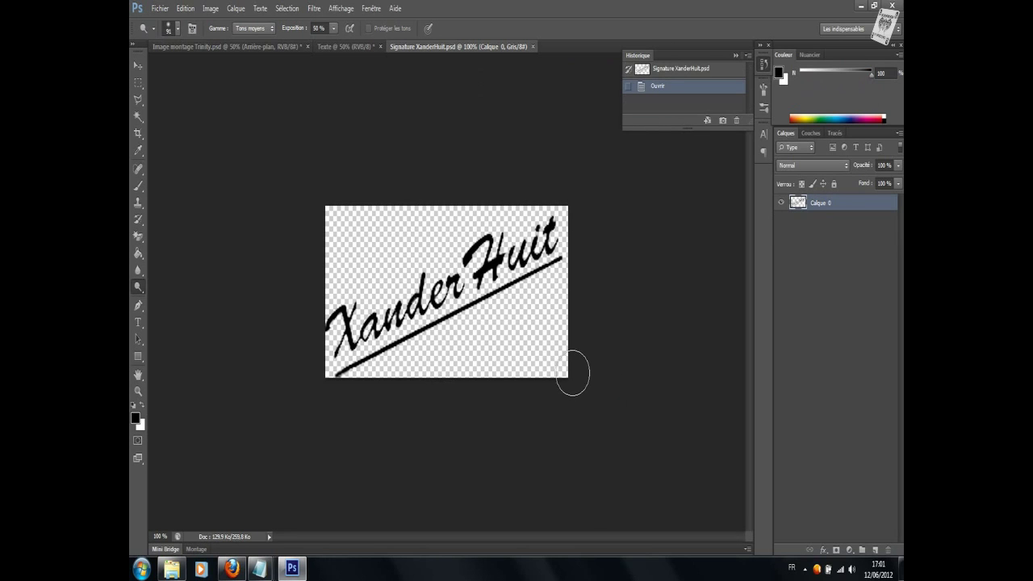
Copy the entire signature and paste it into the portrait montage as a new layer
{"action": "key", "text": "ctrl+a"}
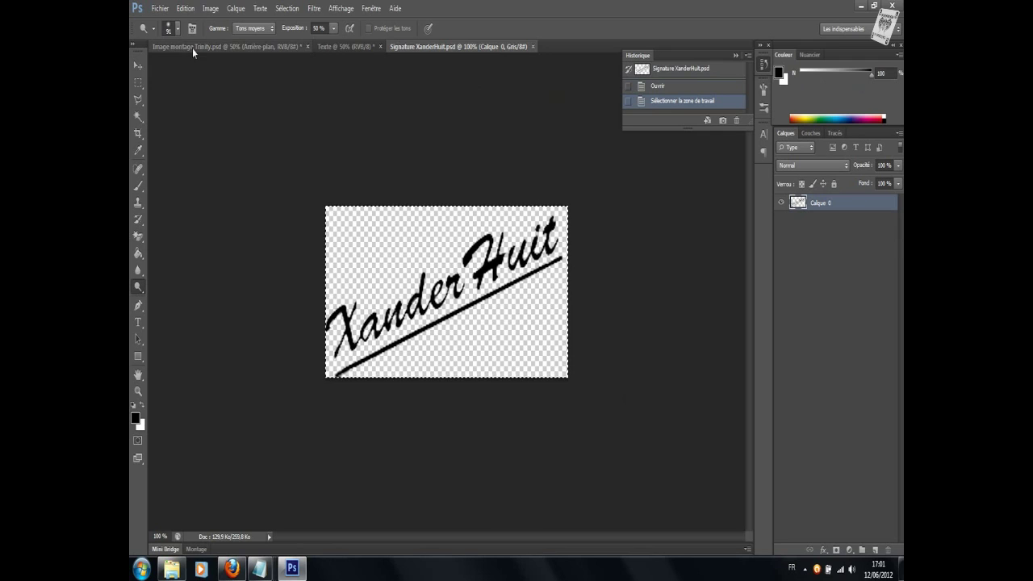
{"action": "key", "text": "ctrl+c"}
{"action": "left_click", "coordinate": [192, 47]}
{"action": "key", "text": "ctrl+v"}
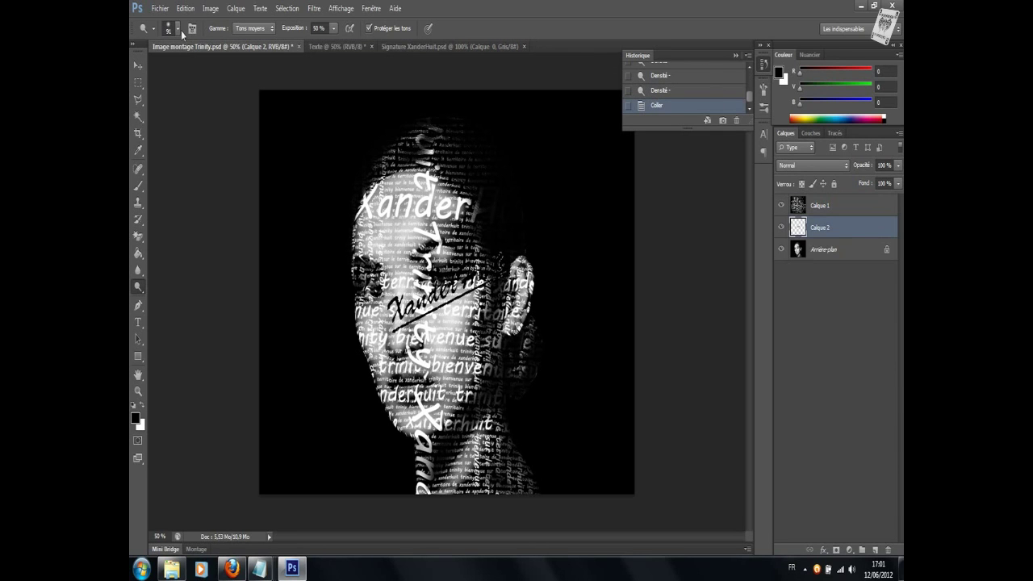
Free-transform the signature, moving it and scaling it down into the bottom-right corner
{"action": "left_click", "coordinate": [139, 64]}
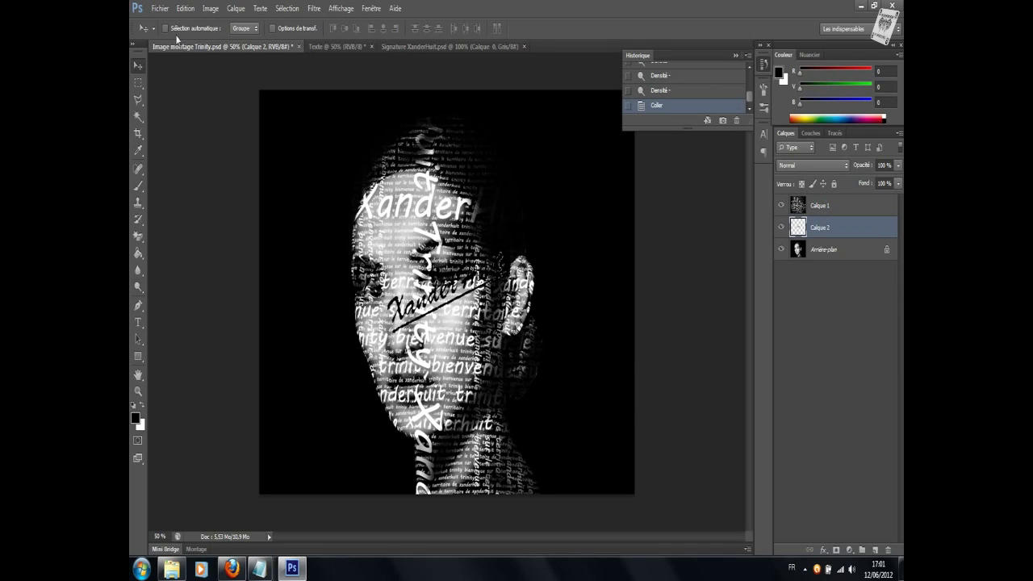
{"action": "left_click", "coordinate": [186, 8]}
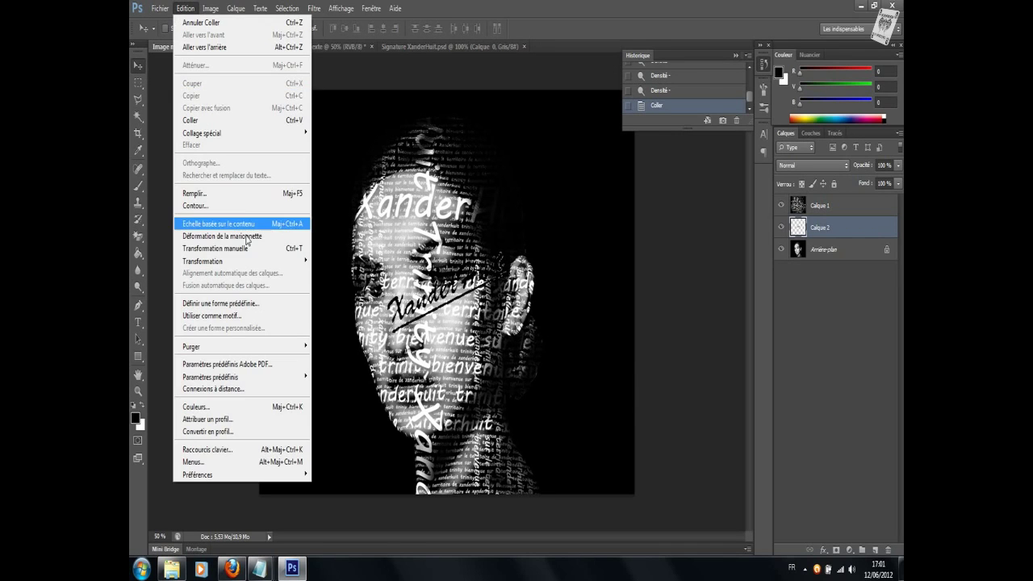
{"action": "left_click", "coordinate": [290, 249]}
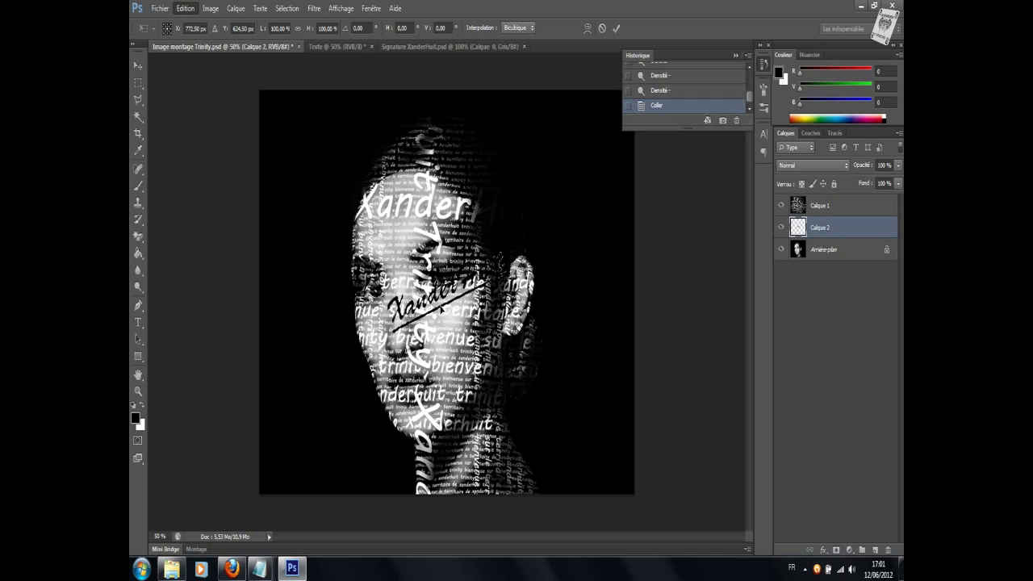
{"action": "mouse_move", "coordinate": [438, 304]}
{"action": "left_mouse_down"}
{"action": "mouse_move", "coordinate": [532, 398]}
{"action": "mouse_move", "coordinate": [554, 446]}
{"action": "left_mouse_up"}
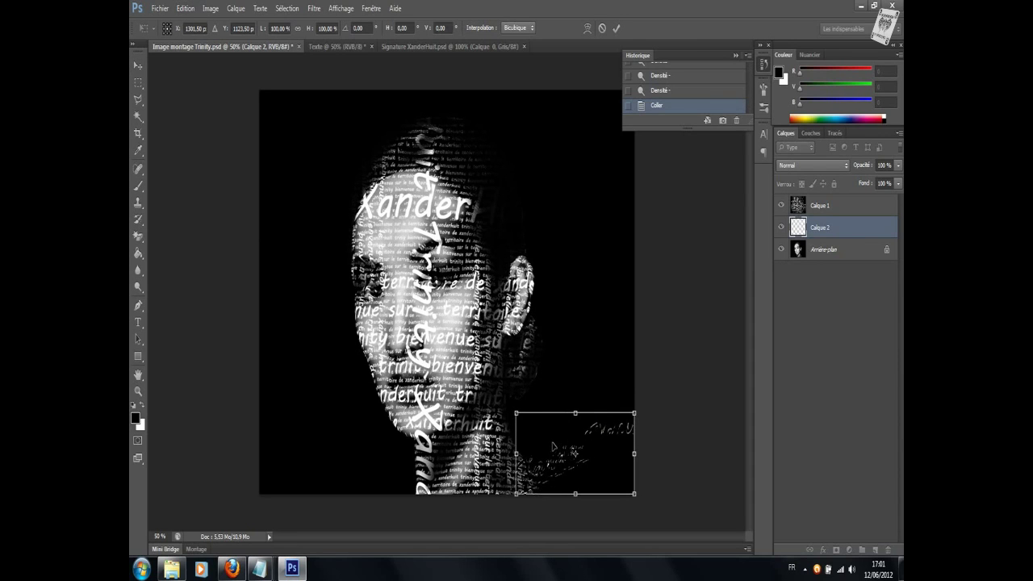
{"action": "left_click_drag", "start_coordinate": [516, 413], "coordinate": [571, 451]}
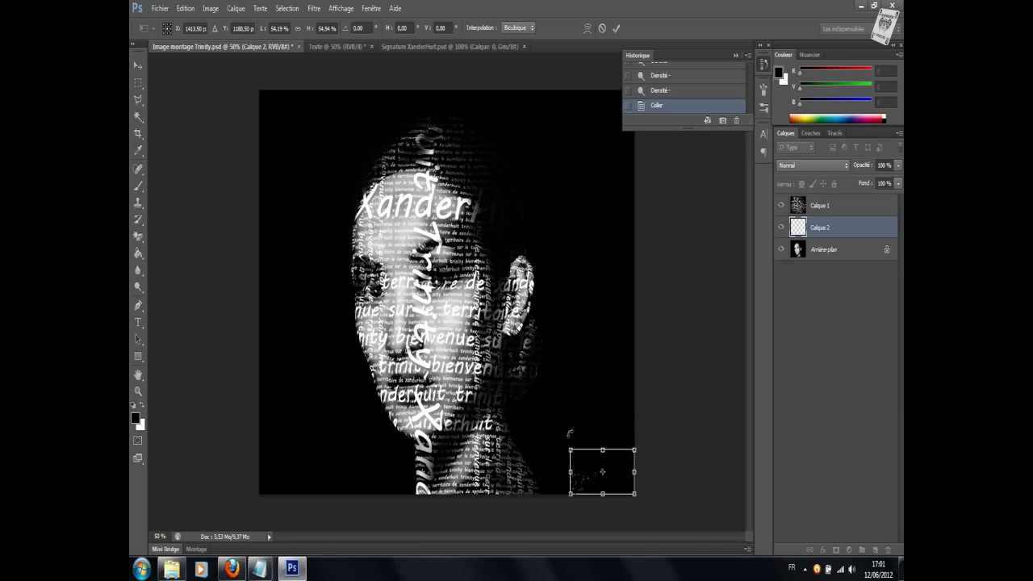
{"action": "key", "text": "Return"}
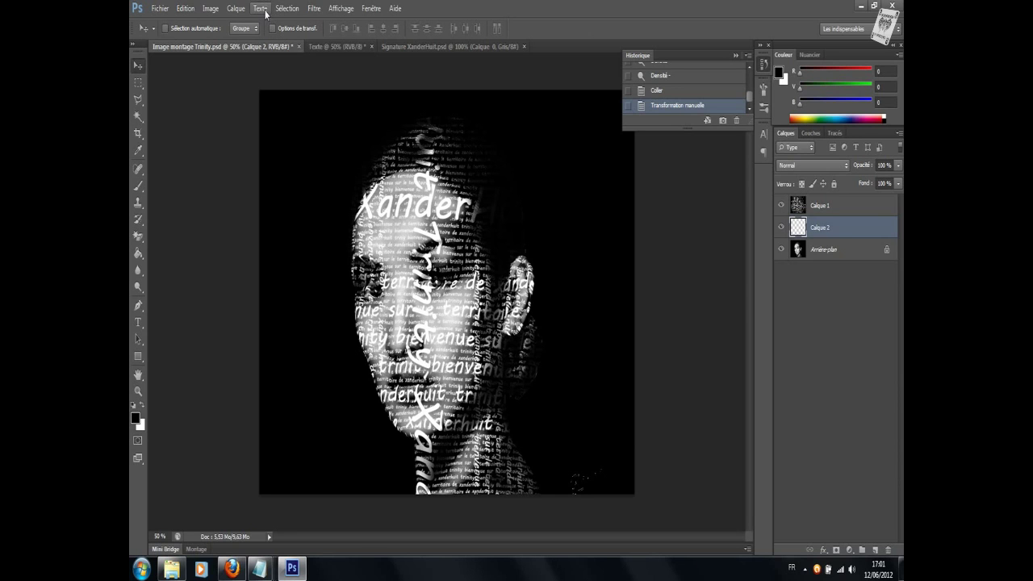
Give the signature layer an Outer Glow at 100% opacity and move it above Calque 1
{"action": "left_click", "coordinate": [235, 8]}
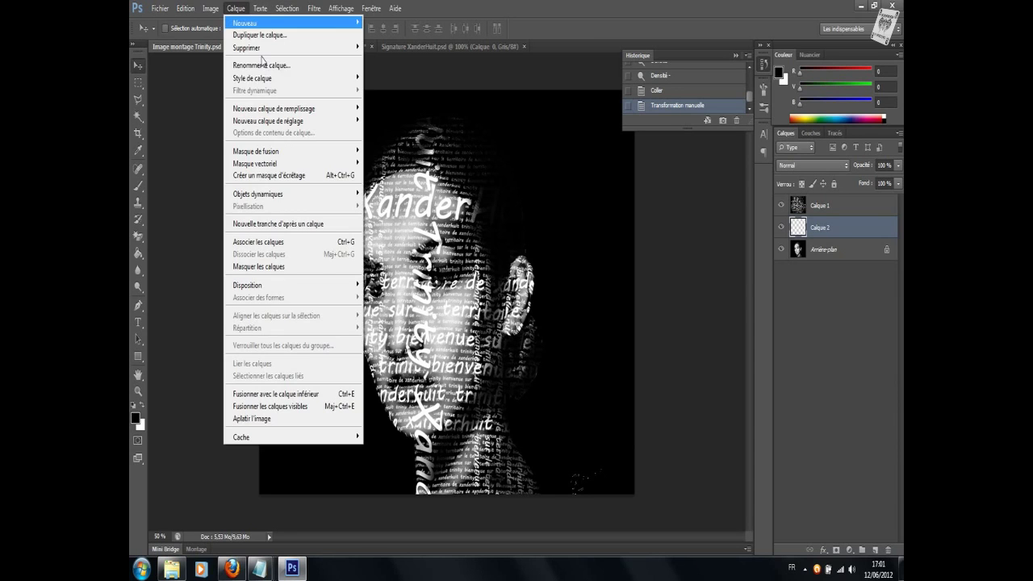
{"action": "mouse_move", "coordinate": [252, 77]}
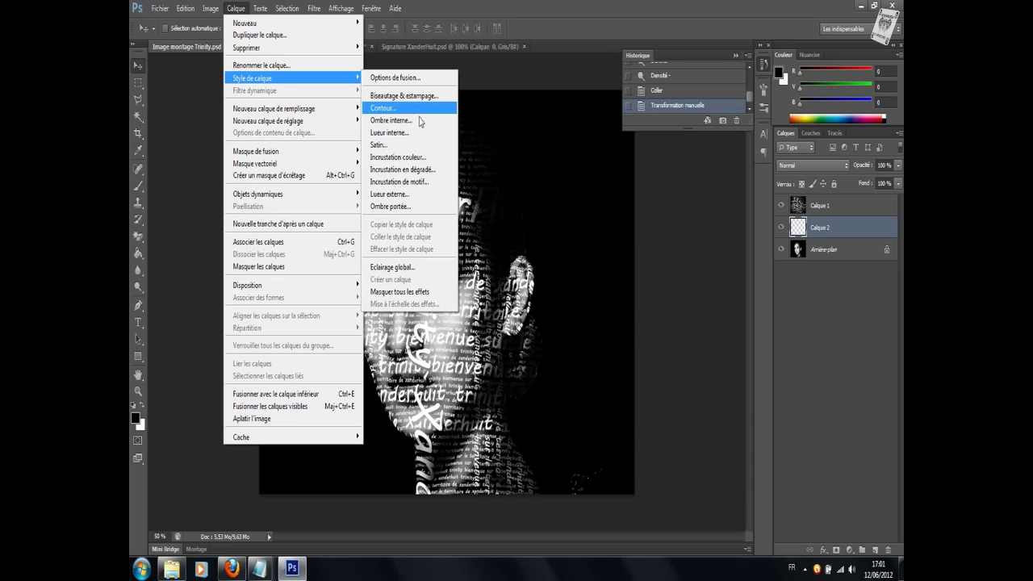
{"action": "left_click", "coordinate": [426, 195]}
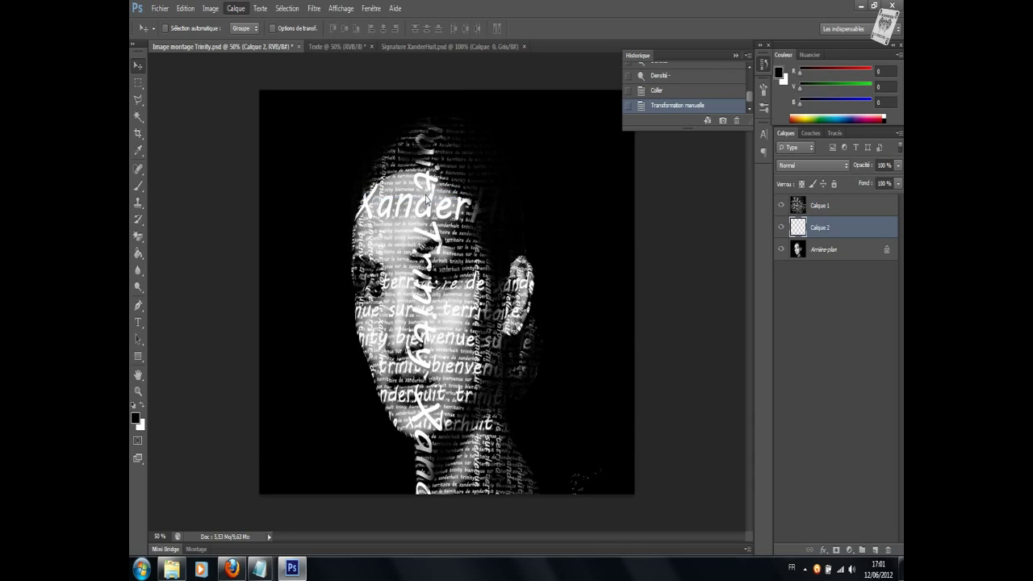
{"action": "left_click_drag", "start_coordinate": [400, 169], "coordinate": [417, 164]}
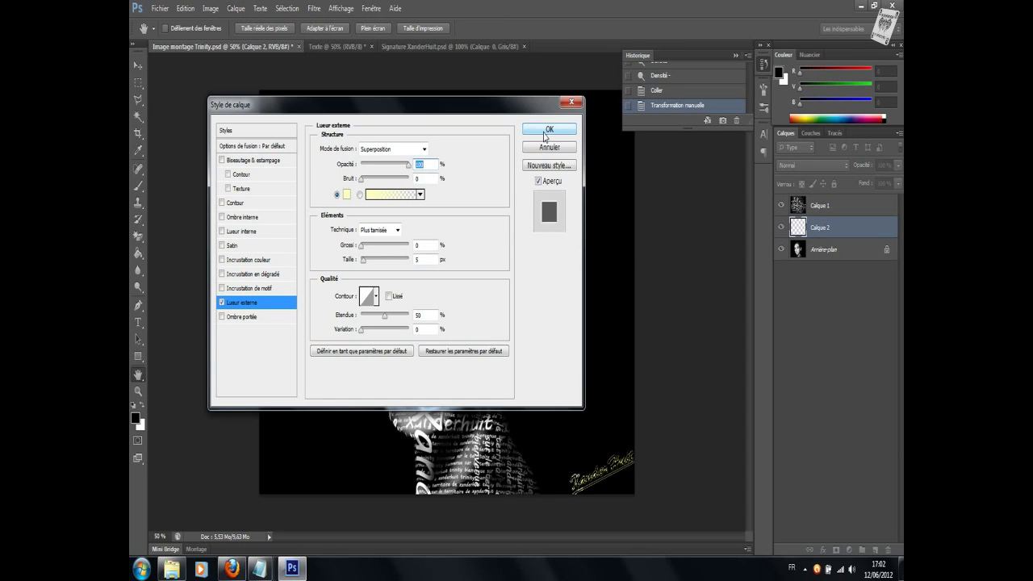
{"action": "left_click", "coordinate": [546, 131]}
{"action": "left_click_drag", "start_coordinate": [828, 234], "coordinate": [826, 201]}
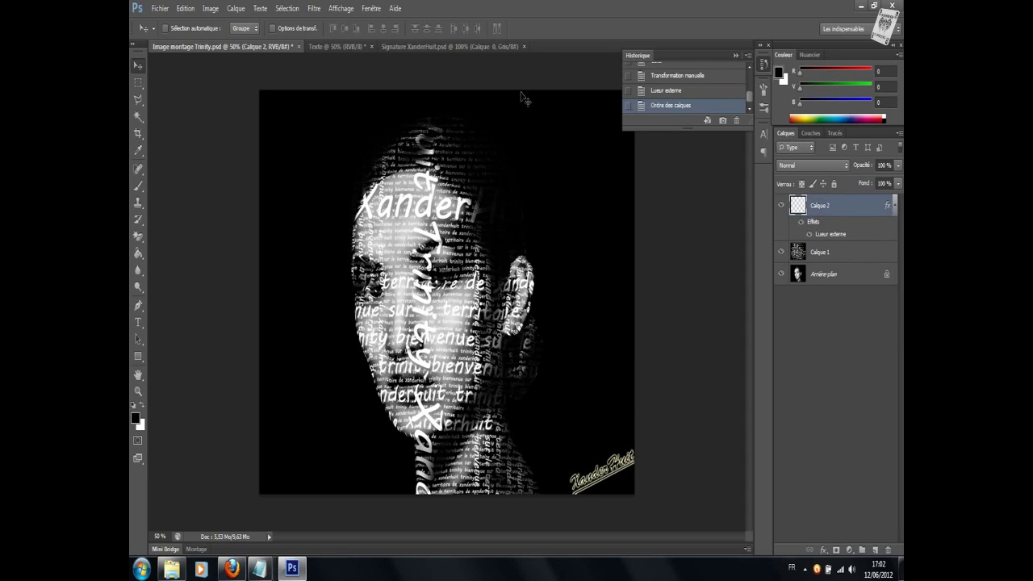
Merge all visible layers into the Arrière-plan layer and collapse the History panel
{"action": "left_click", "coordinate": [236, 10]}
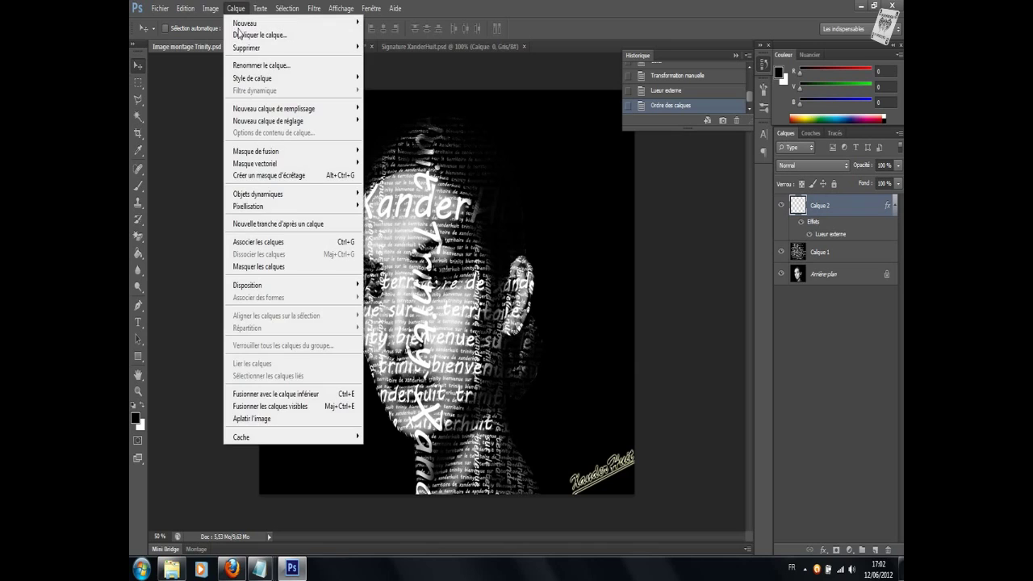
{"action": "left_click", "coordinate": [320, 412]}
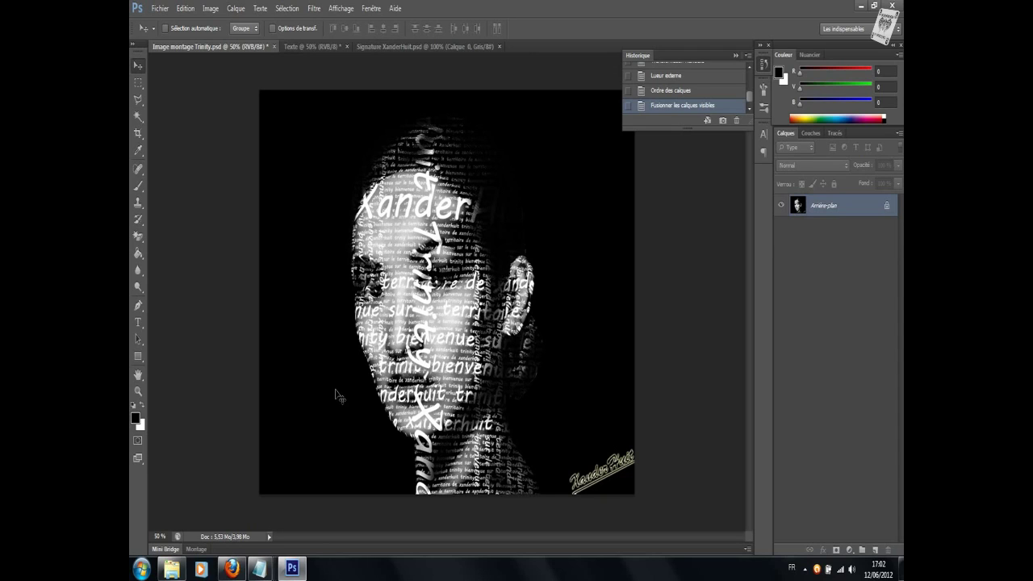
{"action": "left_click", "coordinate": [735, 54]}
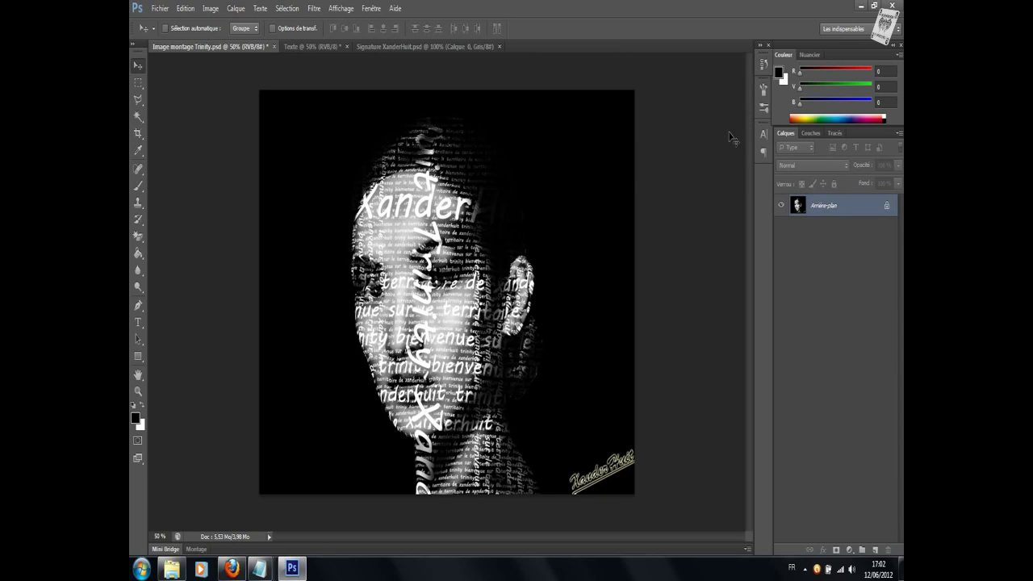